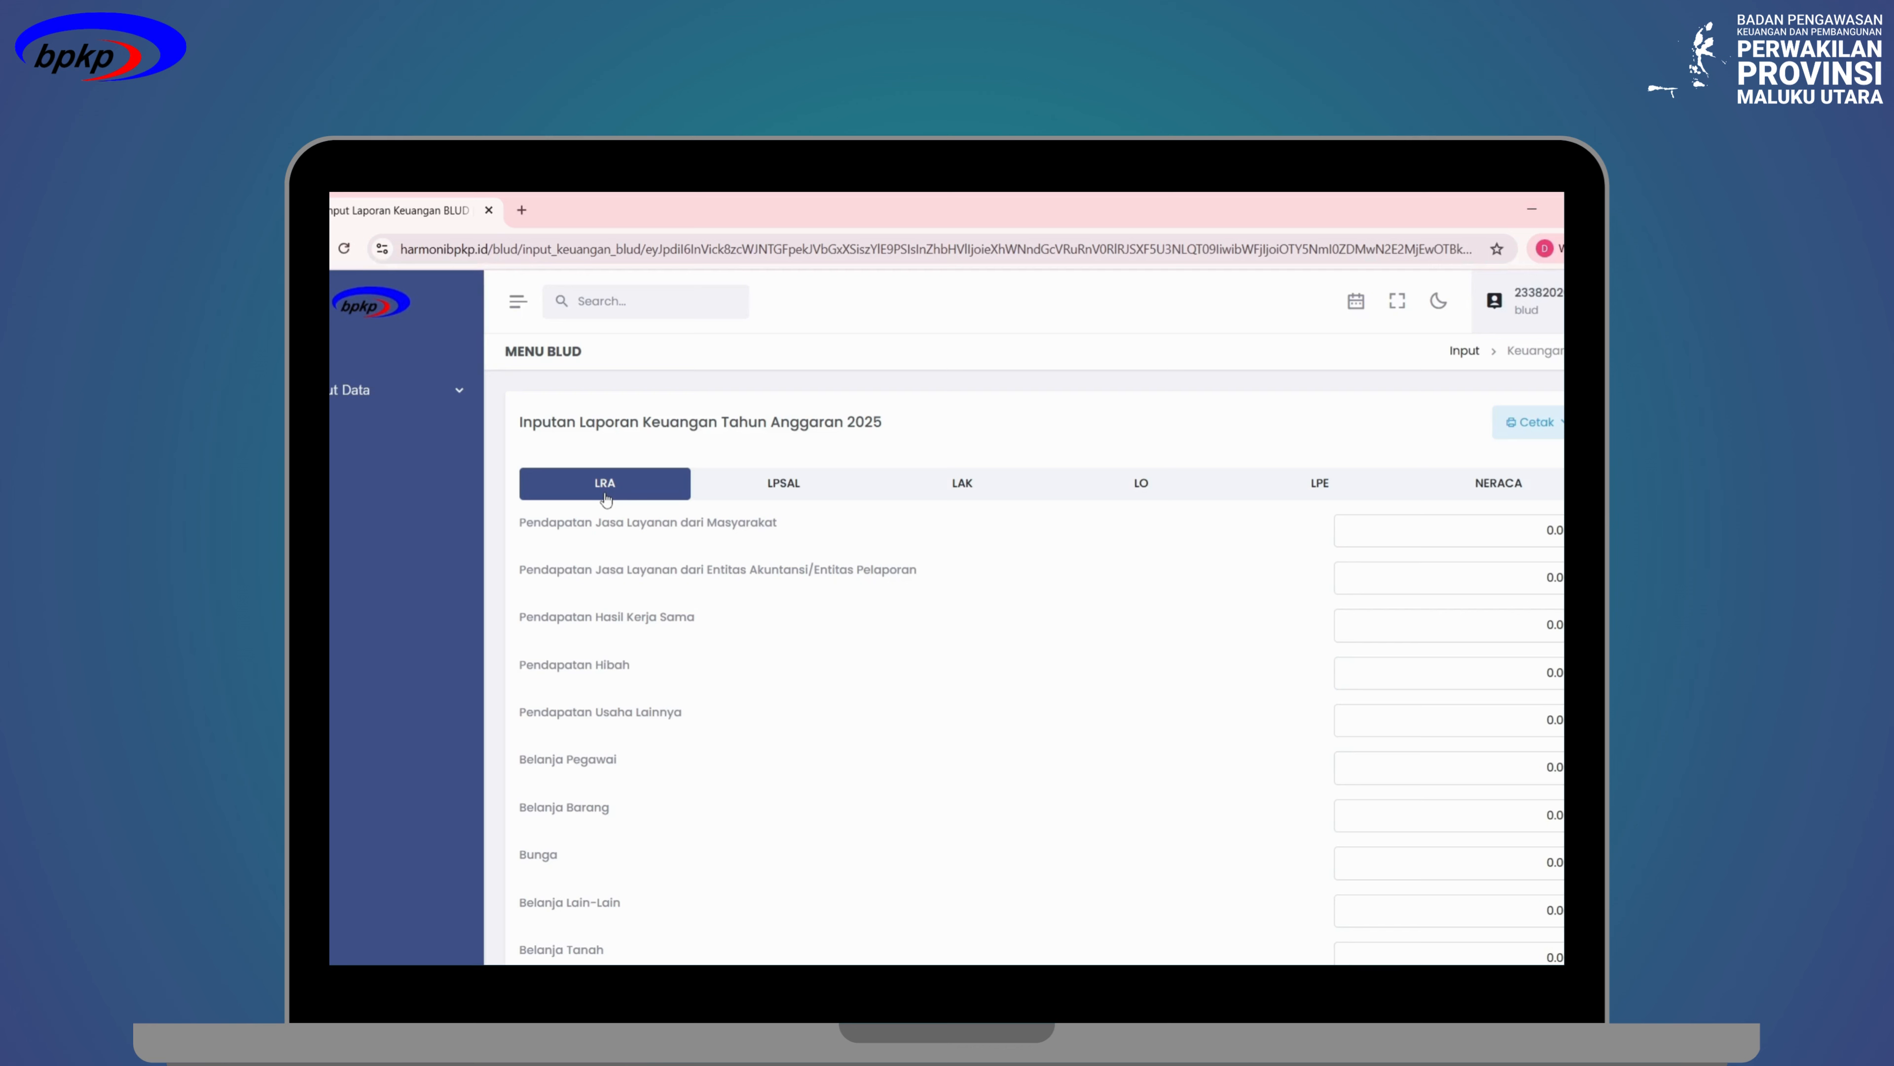
Look through the LPSAL, LAK, LO, LPE and NERACA forms of the 2025 BLUD financial report input.
{"action": "left_click", "coordinate": [793, 484]}
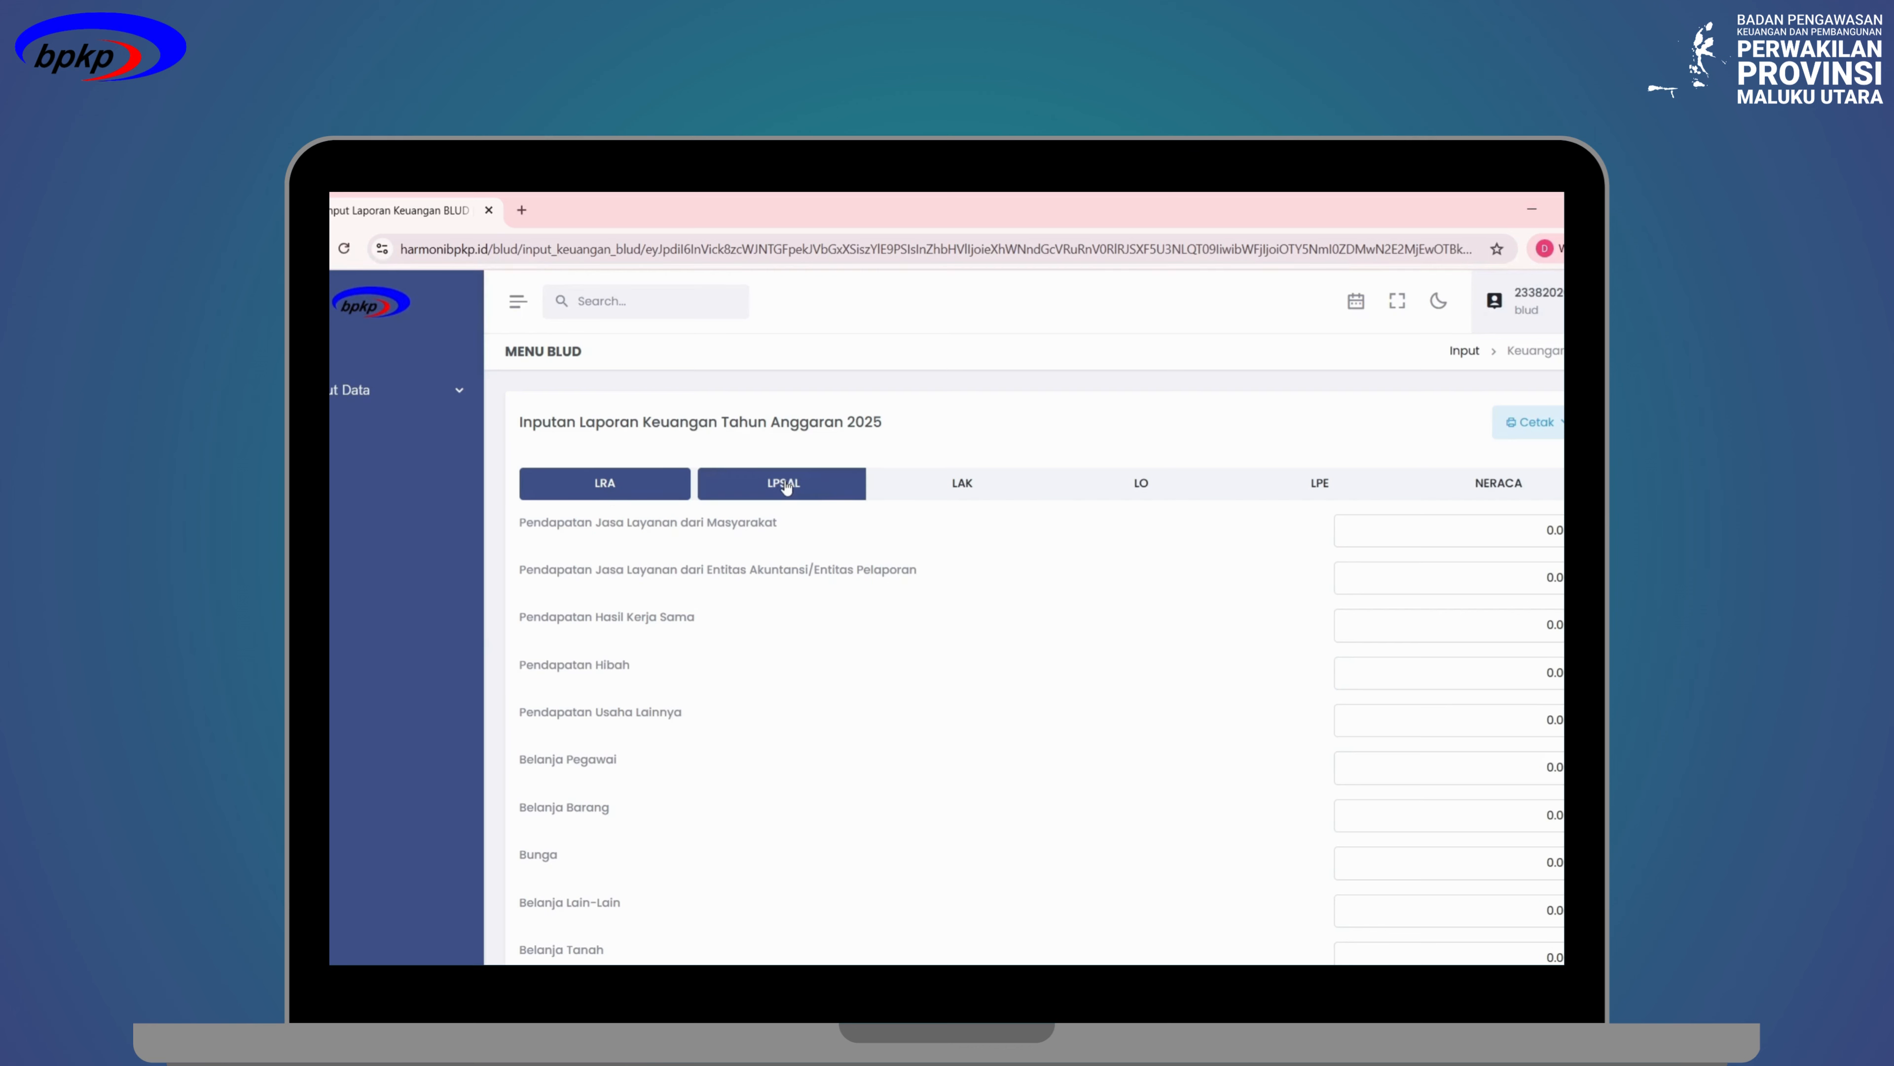
{"action": "left_click", "coordinate": [946, 485]}
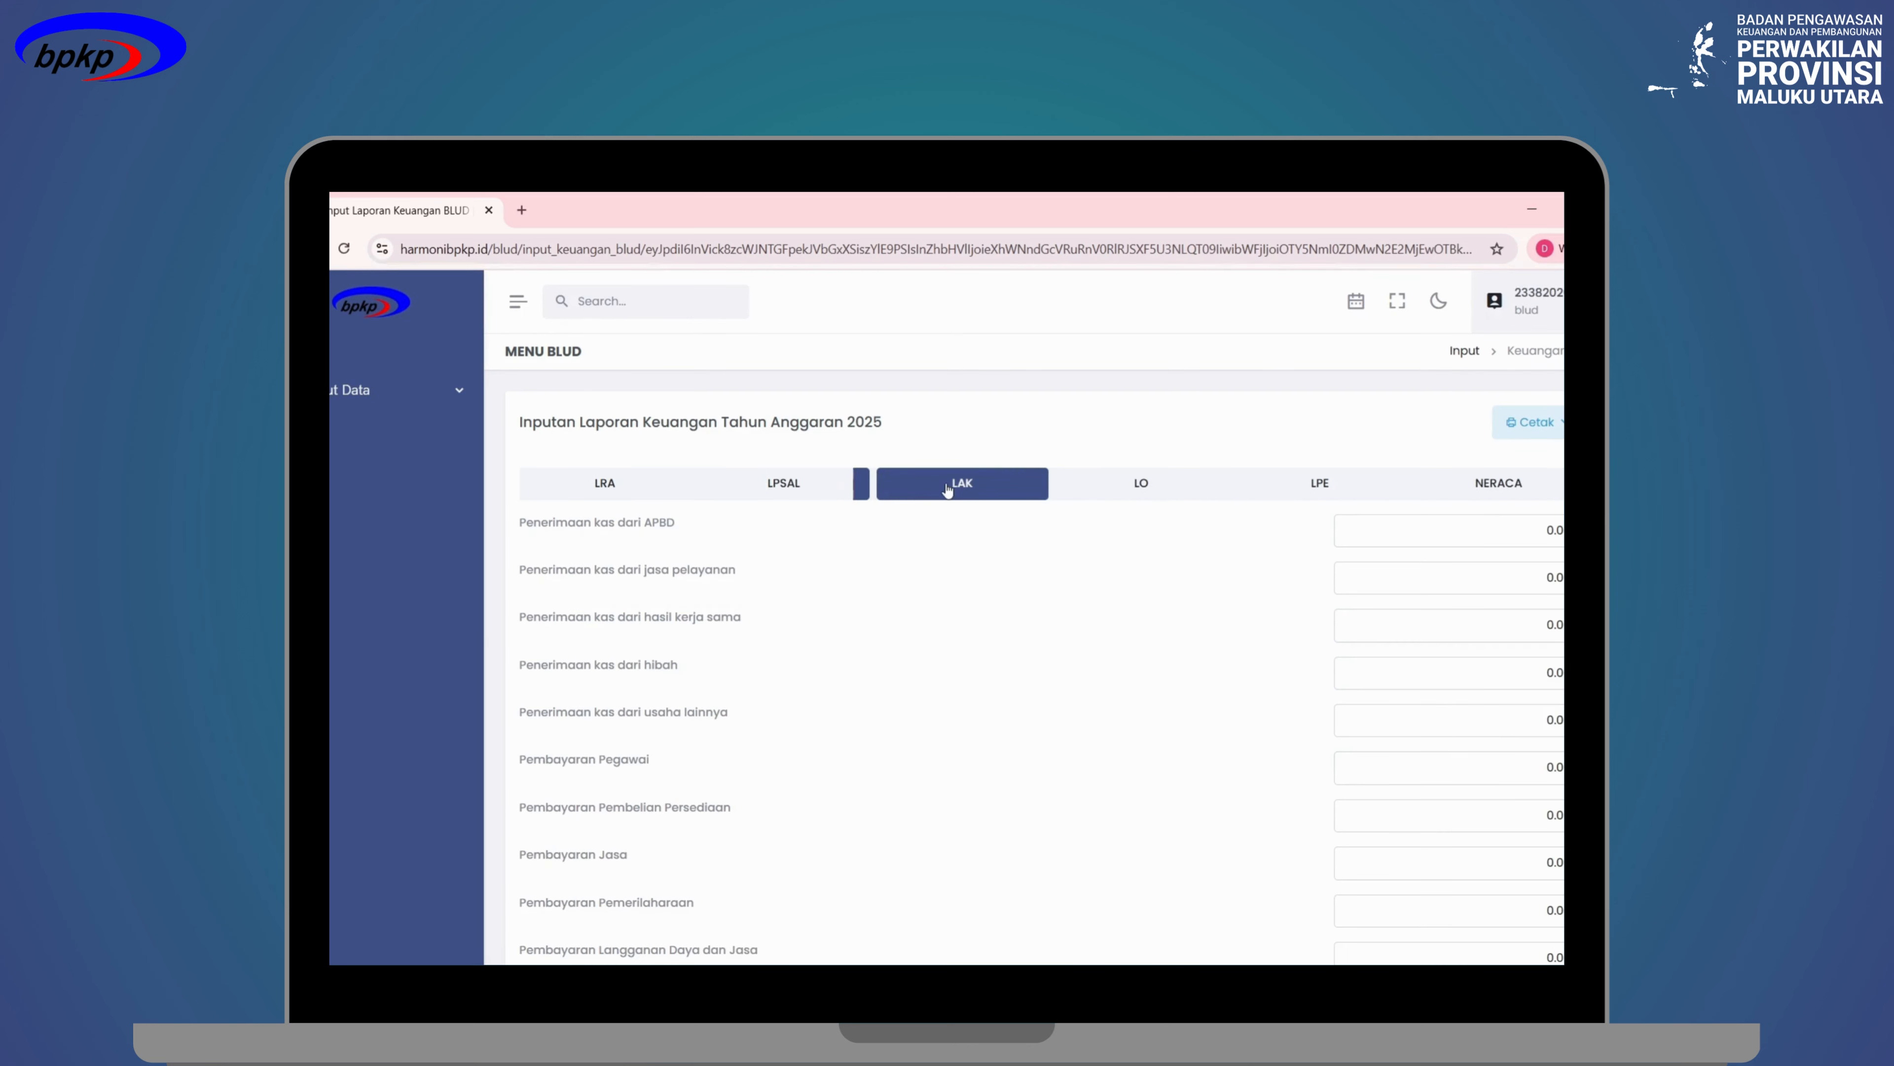
{"action": "left_click", "coordinate": [1161, 488]}
{"action": "left_click", "coordinate": [1309, 475]}
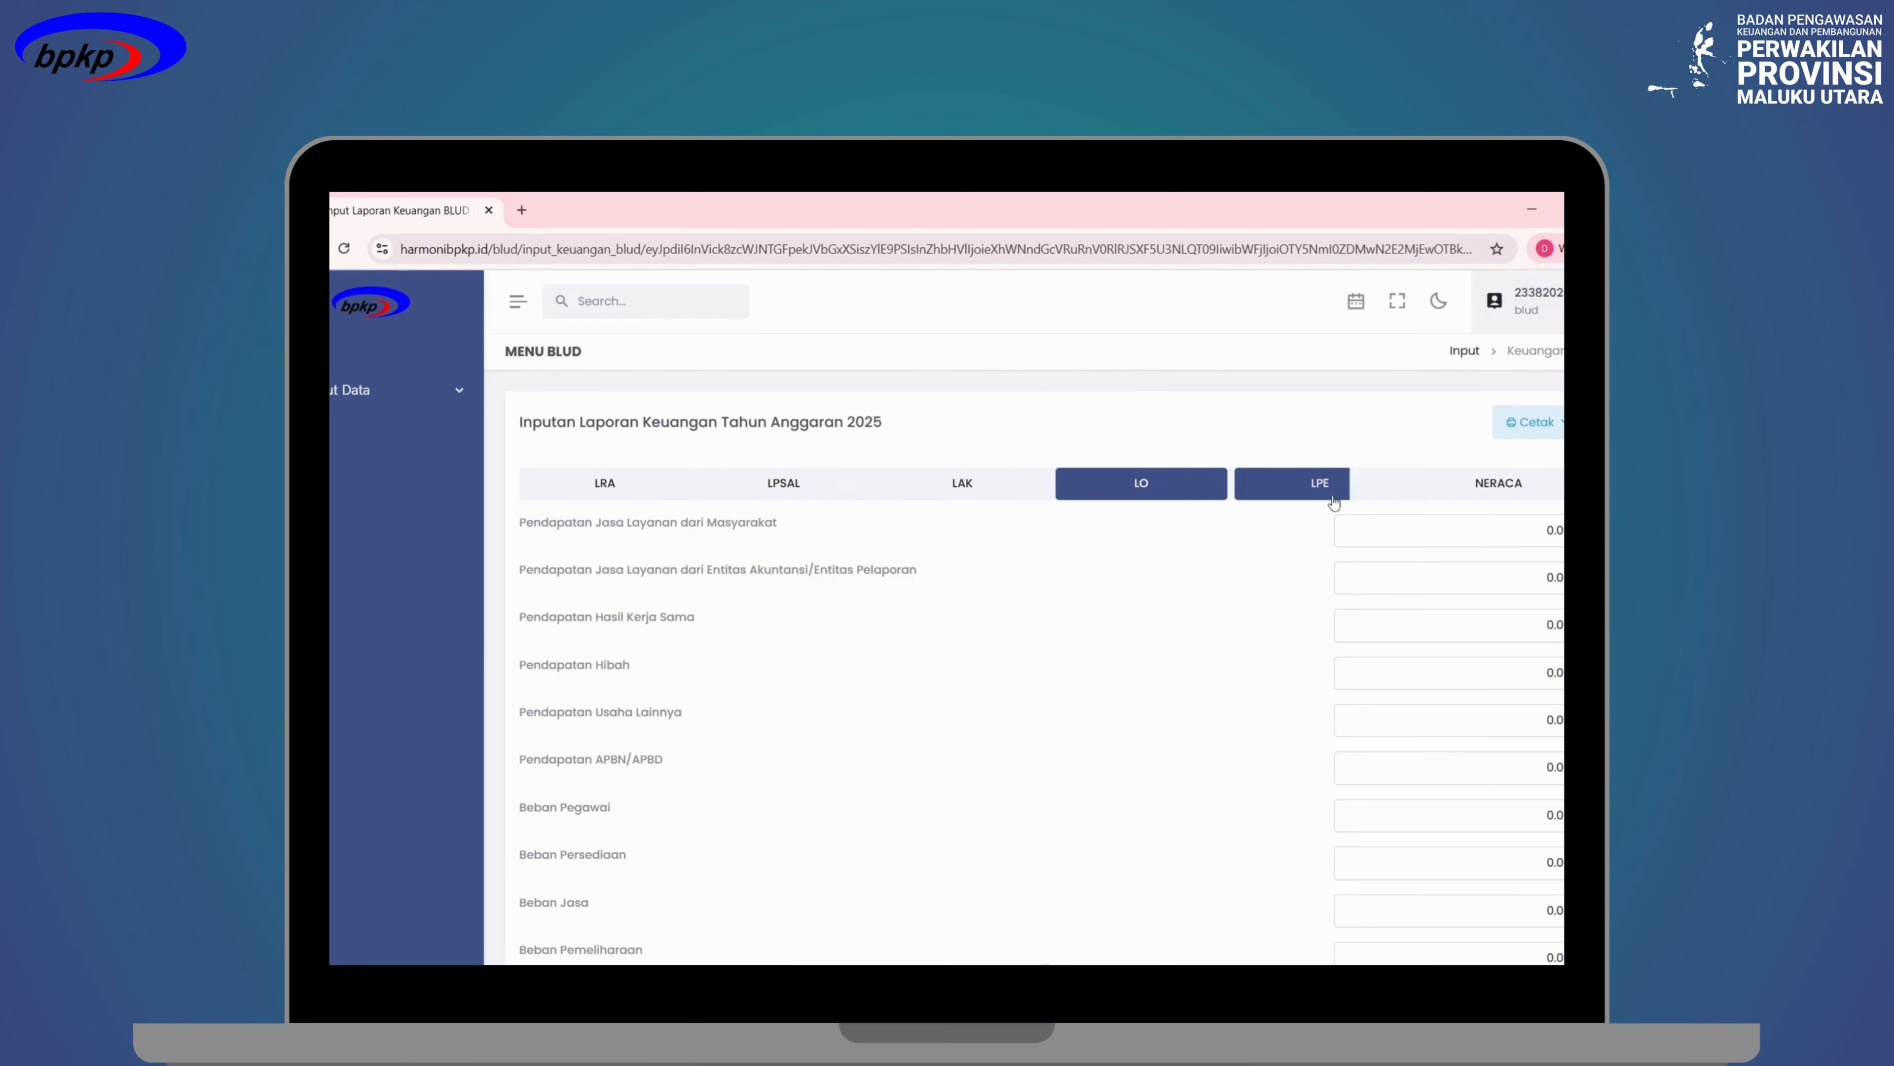
{"action": "left_click", "coordinate": [1481, 483]}
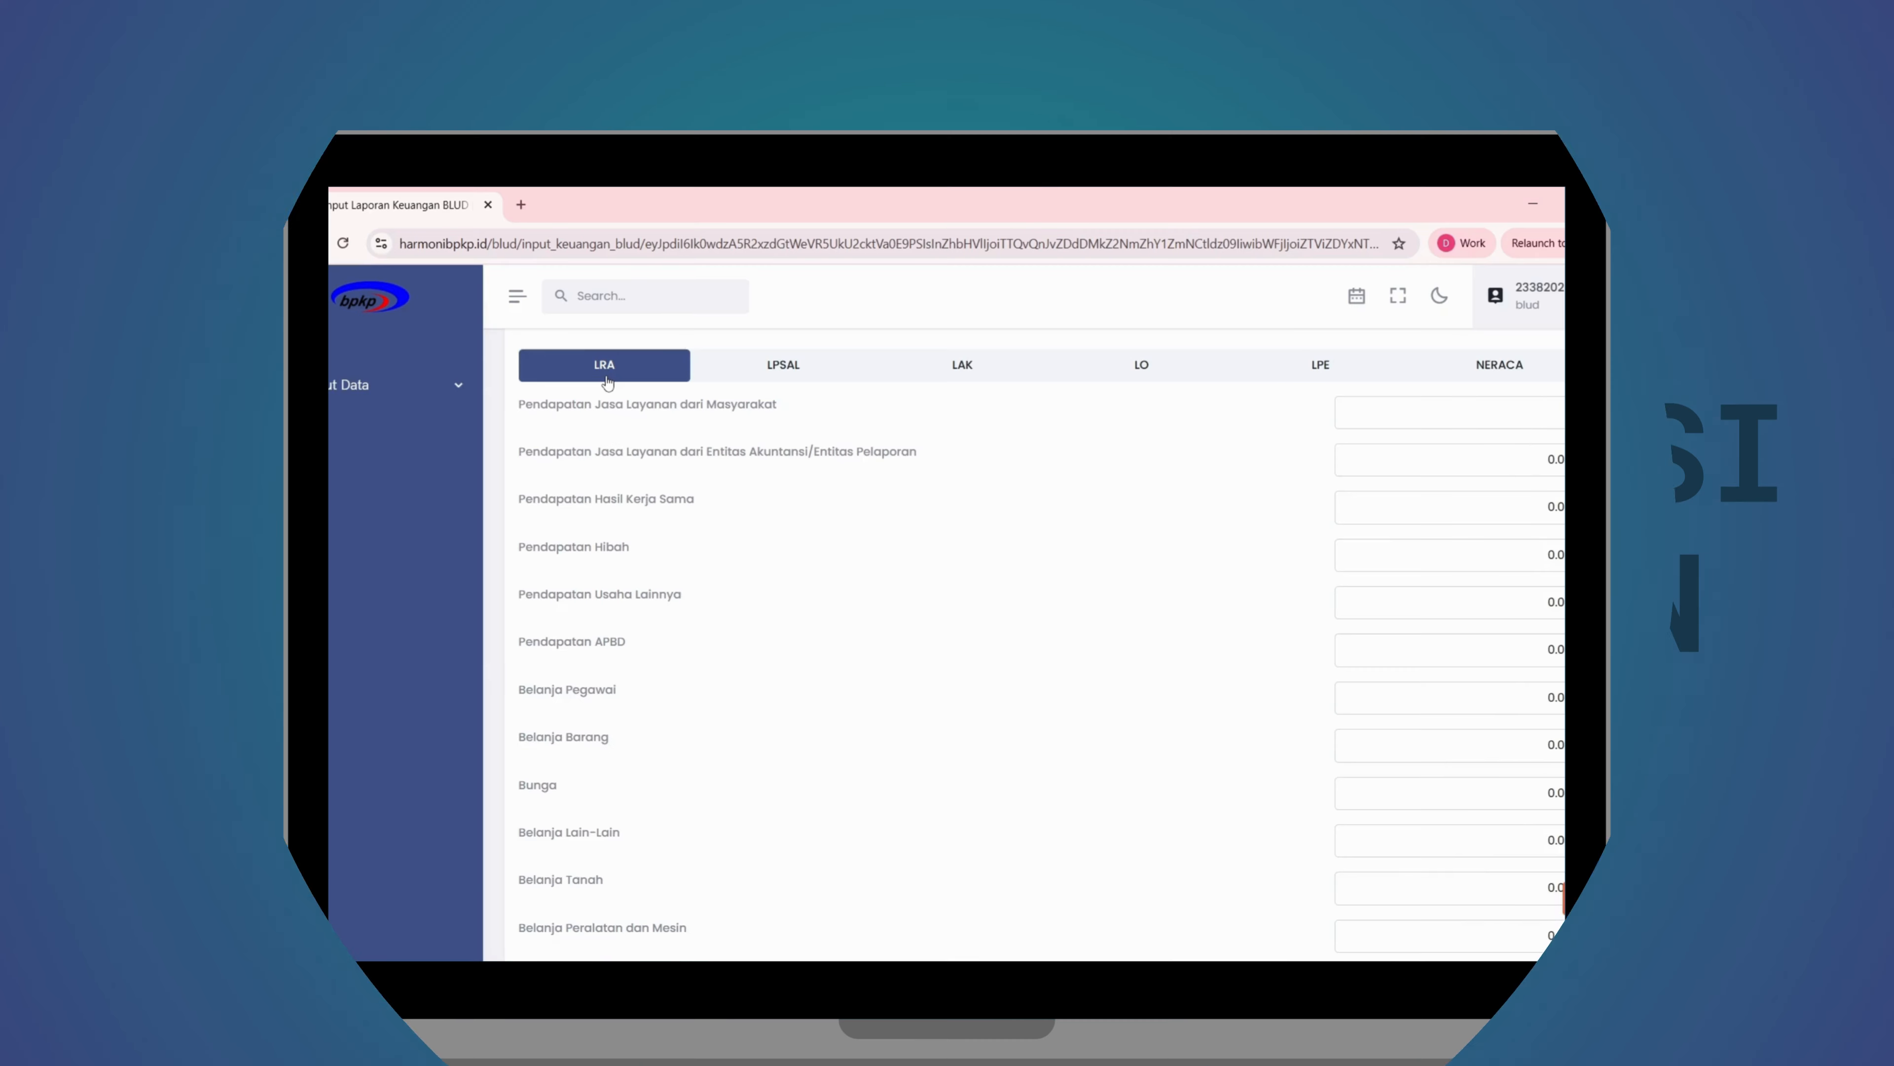
Enter 25,000,000,000 for Pendapatan Jasa Layanan dari Masyarakat in the LRA form.
{"action": "scroll", "coordinate": [607, 382], "scroll_direction": "down", "scroll_amount": 8}
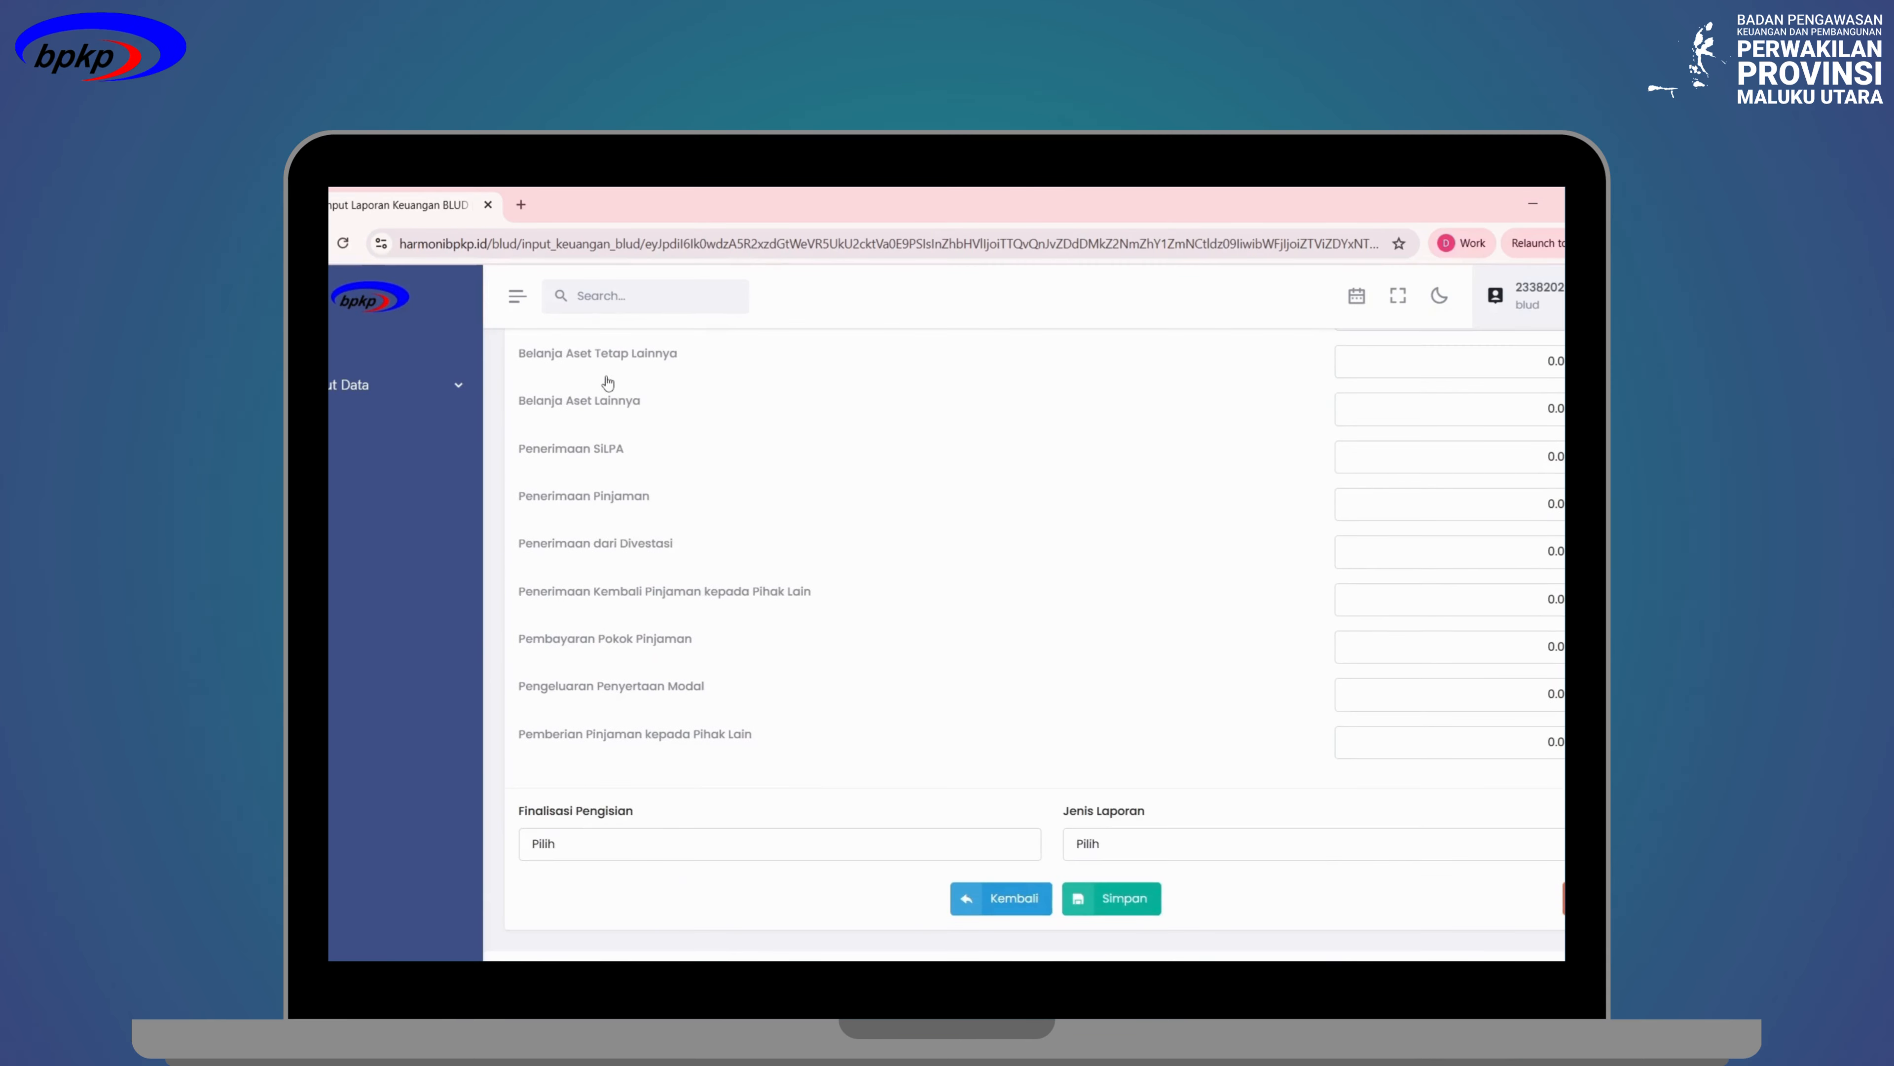
{"action": "scroll", "coordinate": [608, 381], "scroll_direction": "up", "scroll_amount": 8}
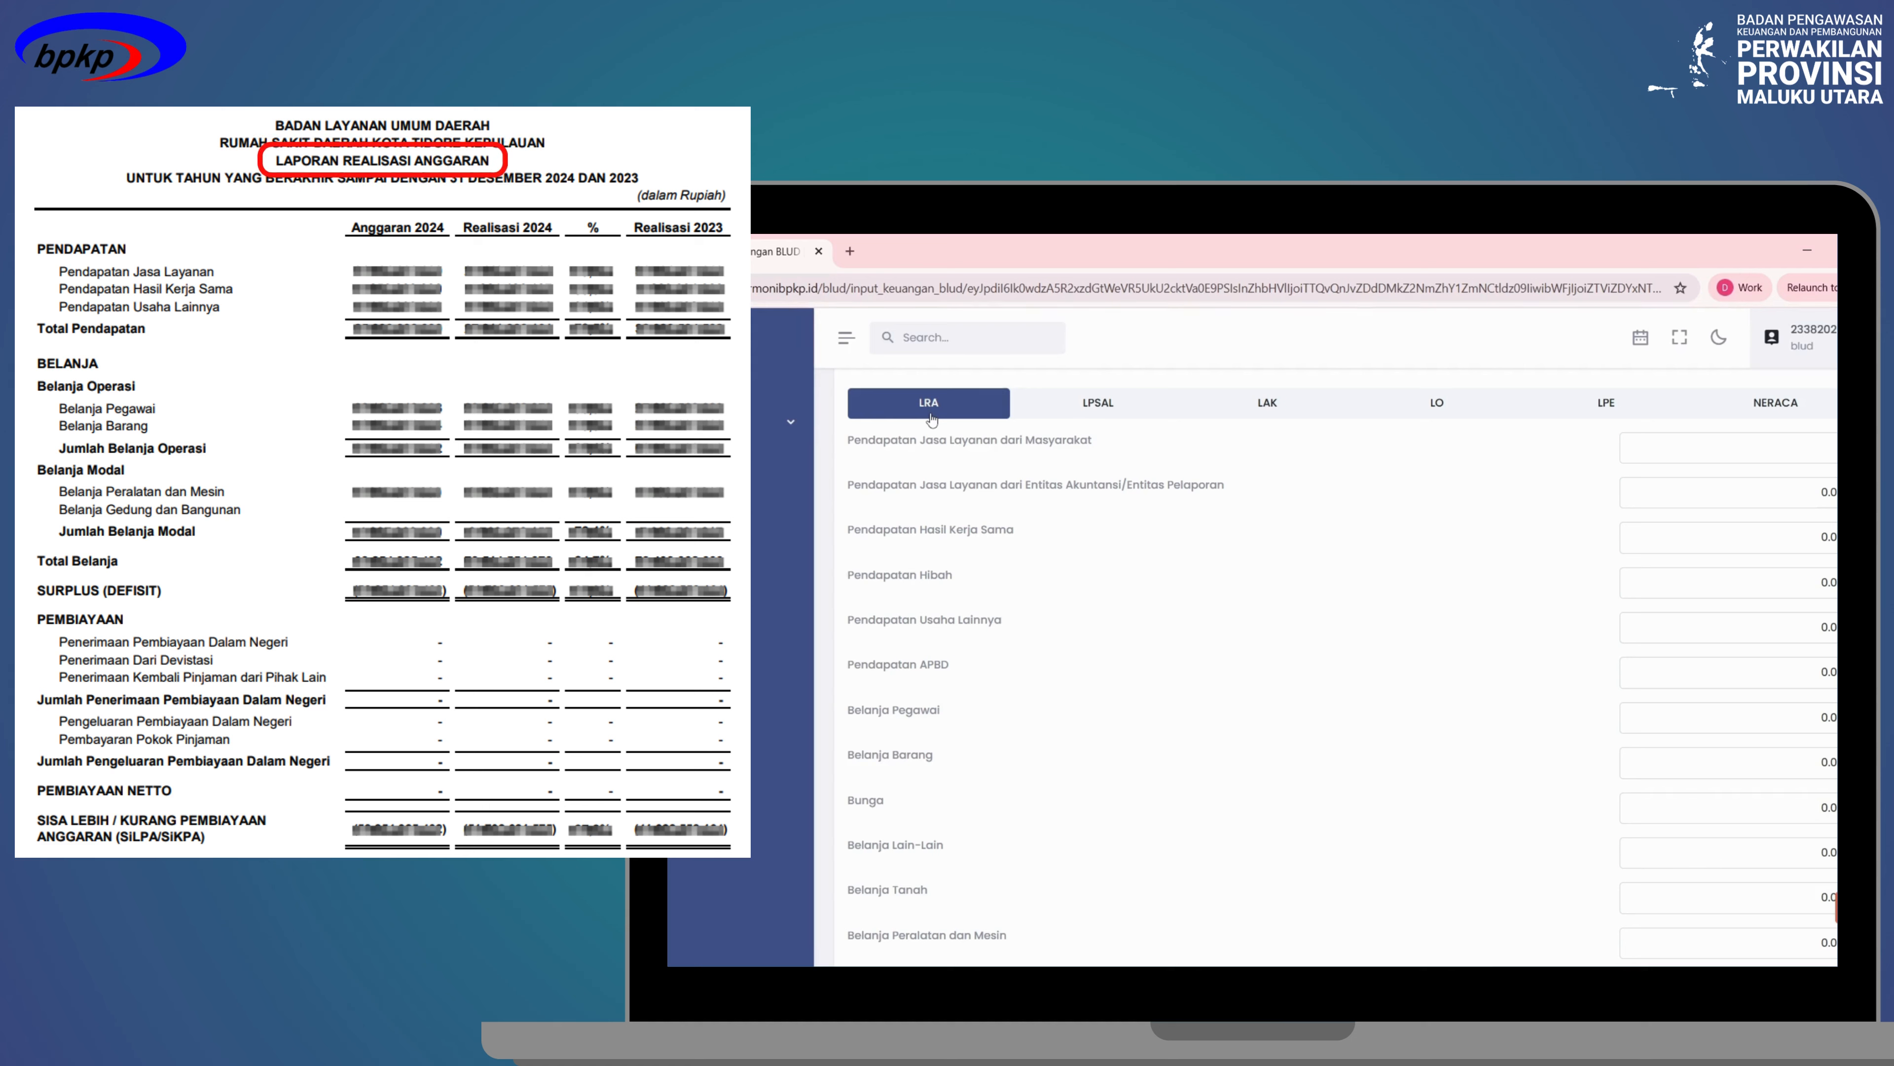
{"action": "left_click_drag", "start_coordinate": [852, 440], "coordinate": [1022, 458]}
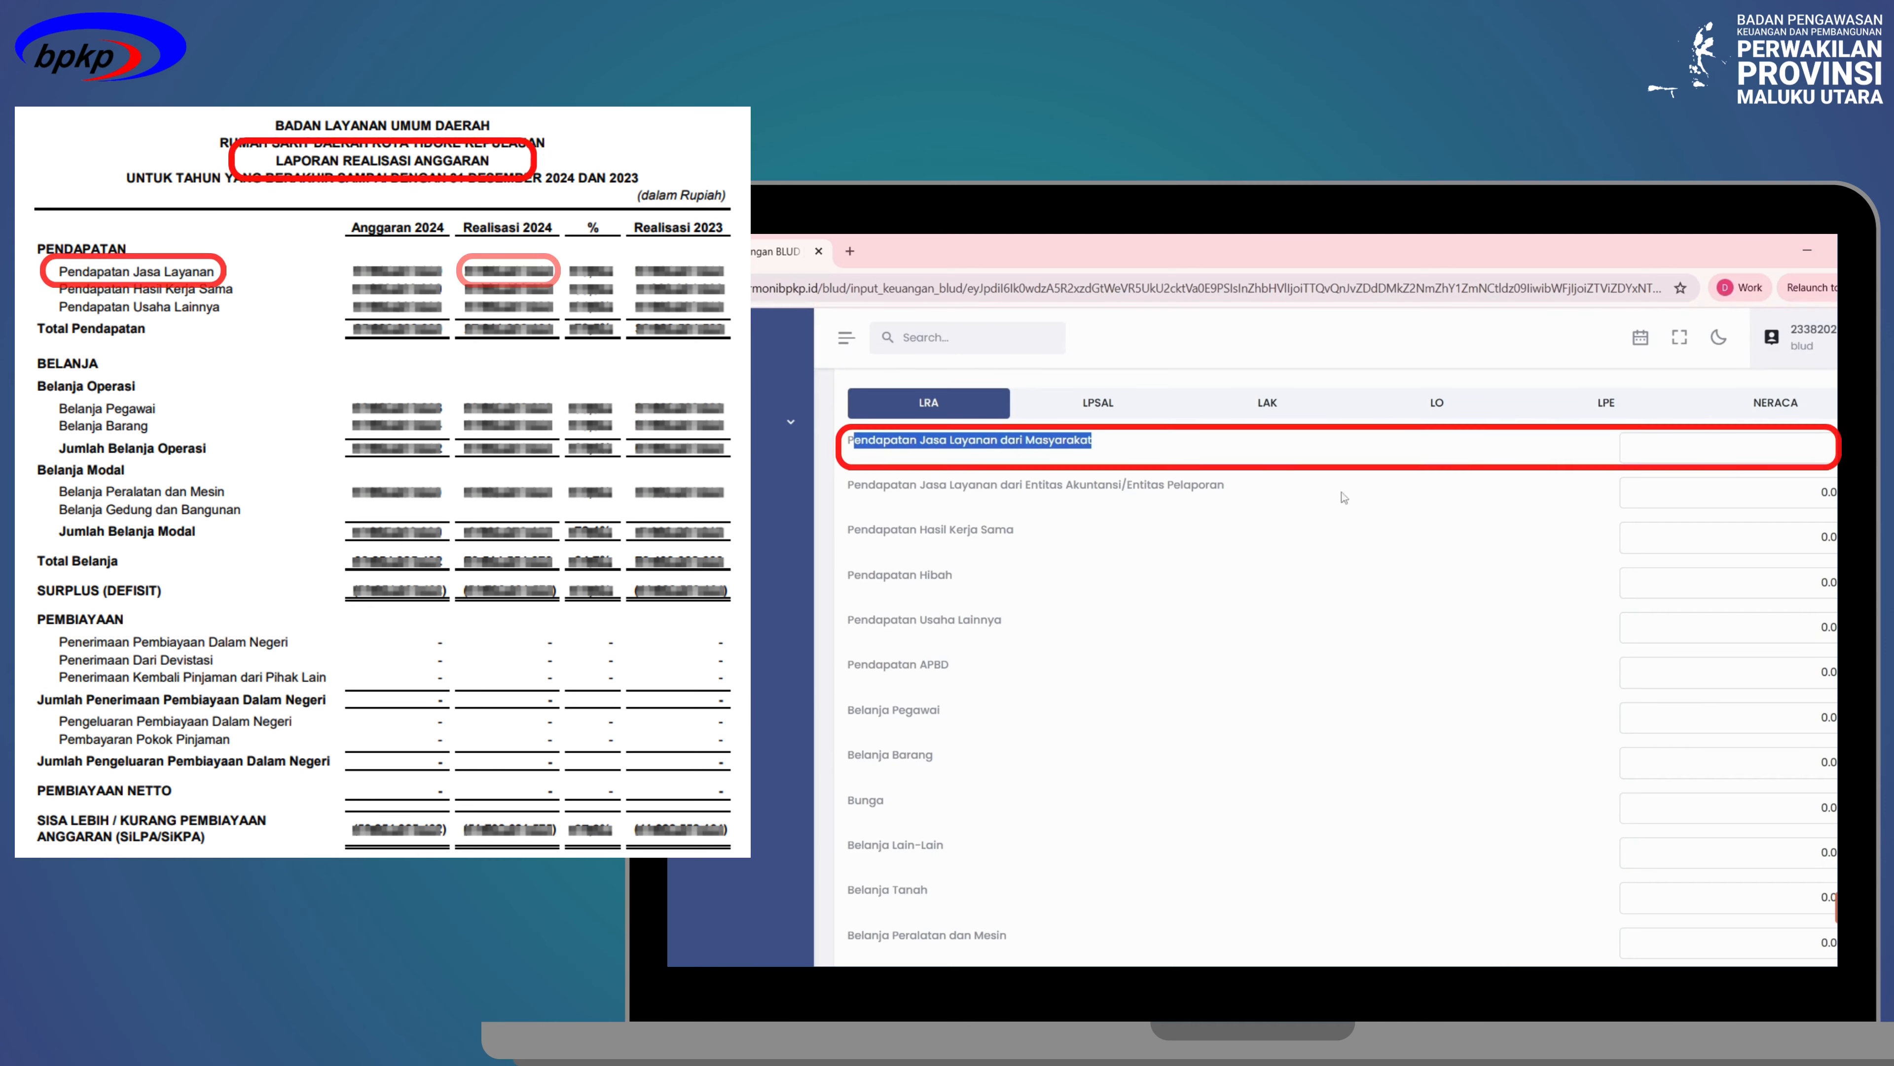
{"action": "left_click", "coordinate": [1771, 452]}
{"action": "type", "text": "250000,000000"}
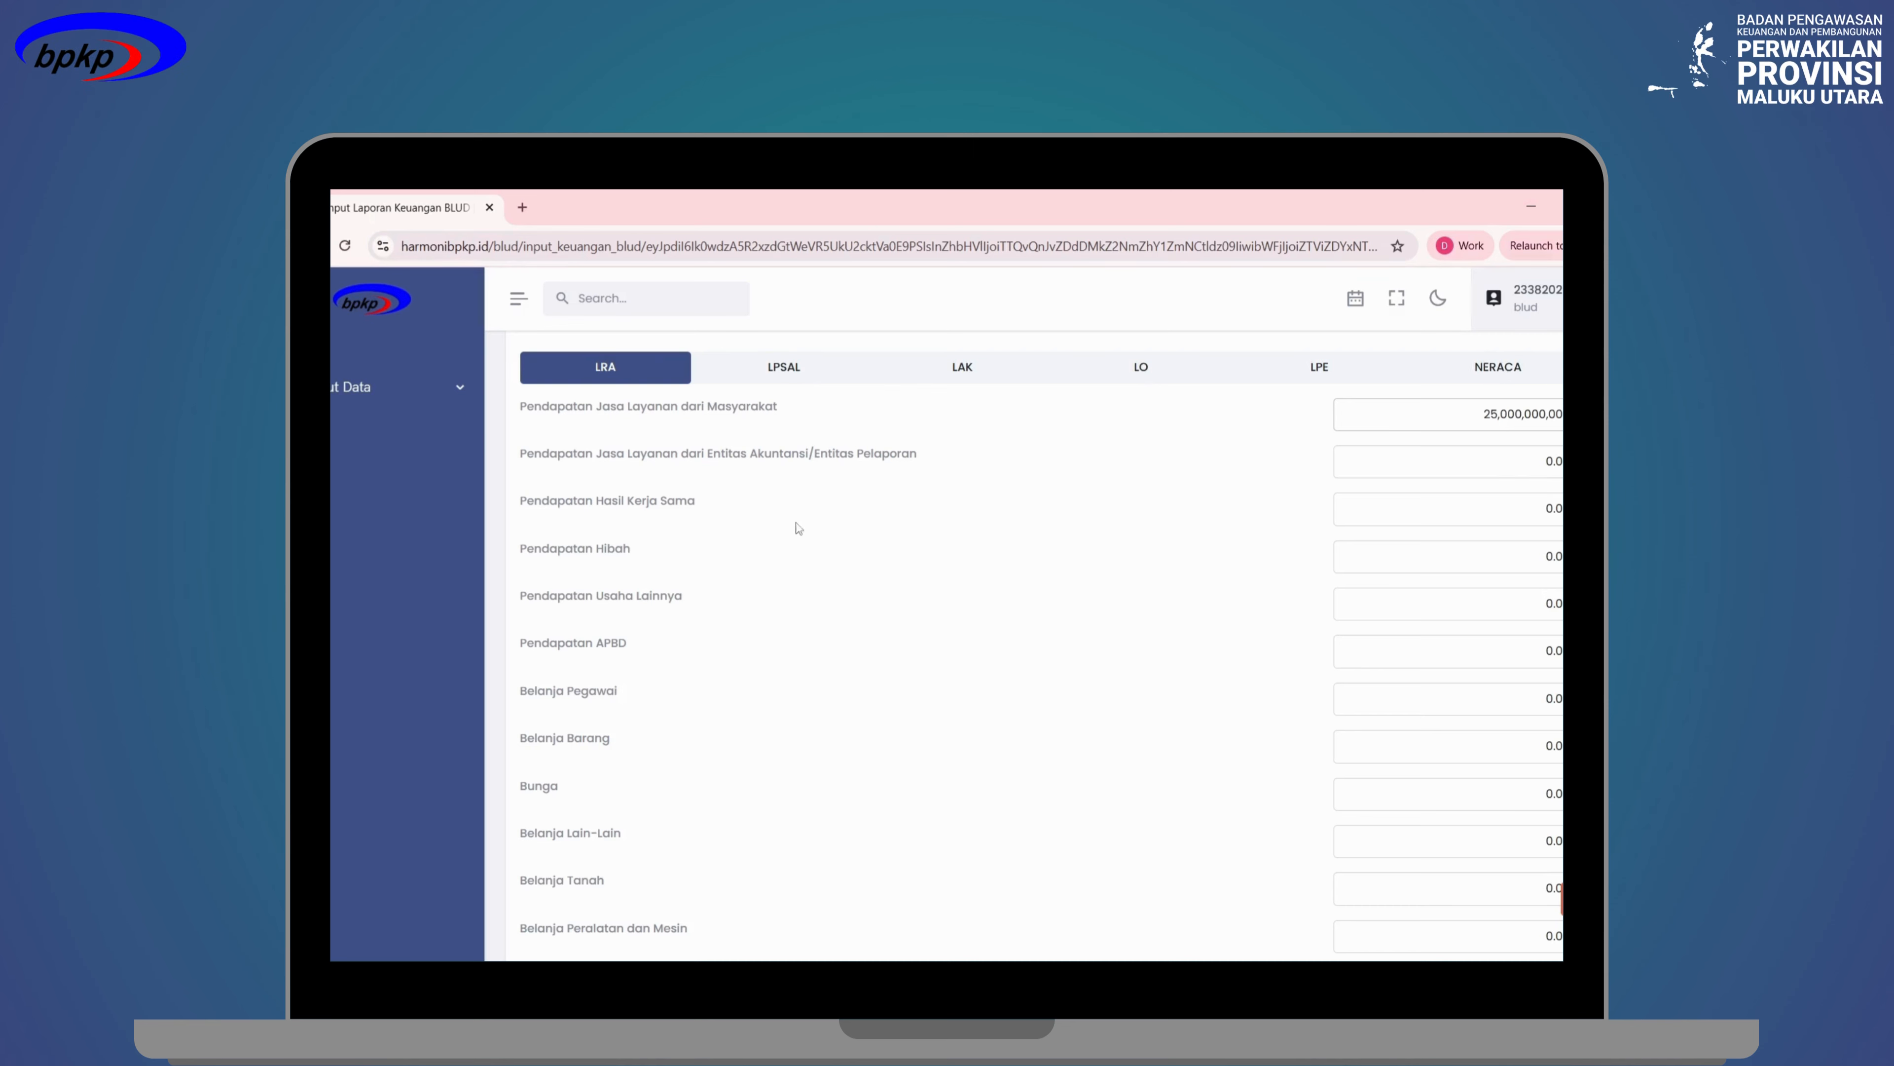
Set the LRA form's Finalisasi Pengisian first to Draft and then to Final.
{"action": "scroll", "coordinate": [566, 842], "scroll_direction": "down", "scroll_amount": 7}
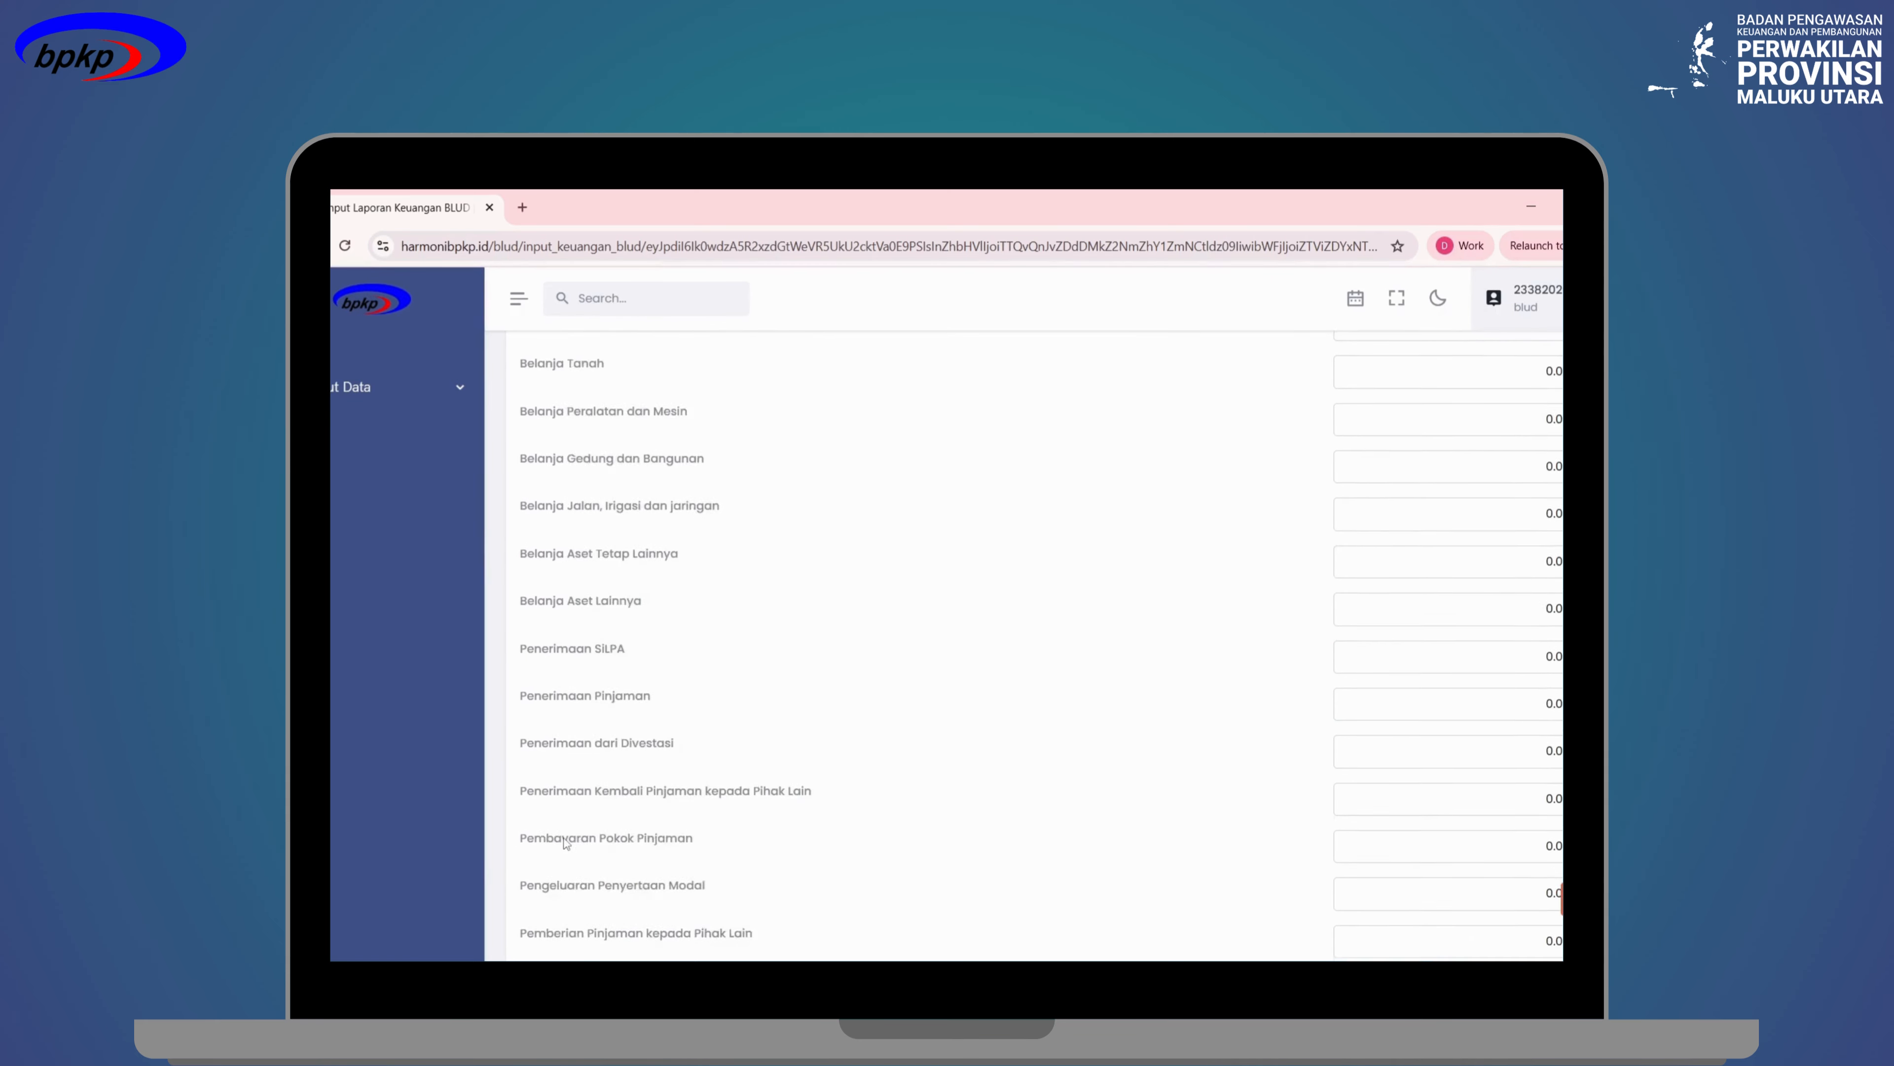
{"action": "scroll", "coordinate": [566, 842], "scroll_direction": "down", "scroll_amount": 3}
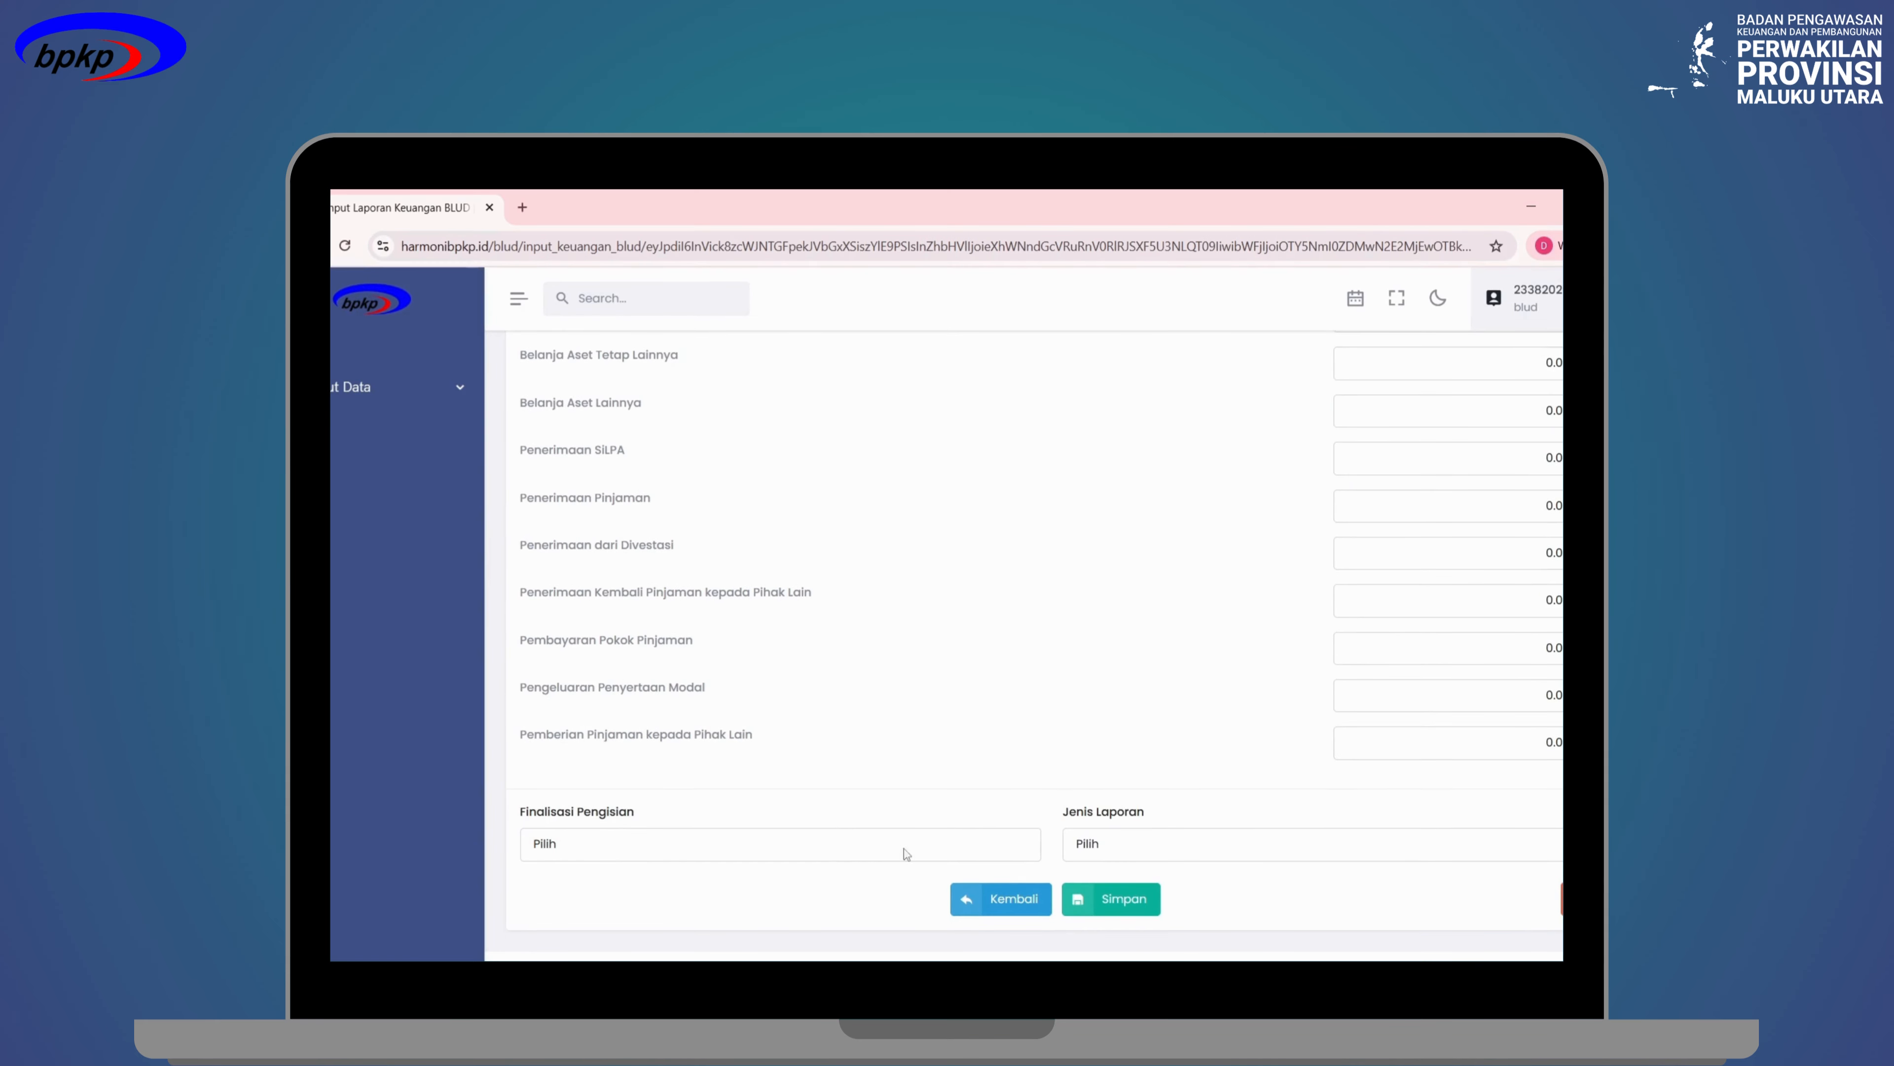
{"action": "left_click", "coordinate": [864, 856]}
{"action": "left_click", "coordinate": [851, 899]}
{"action": "left_click", "coordinate": [824, 843]}
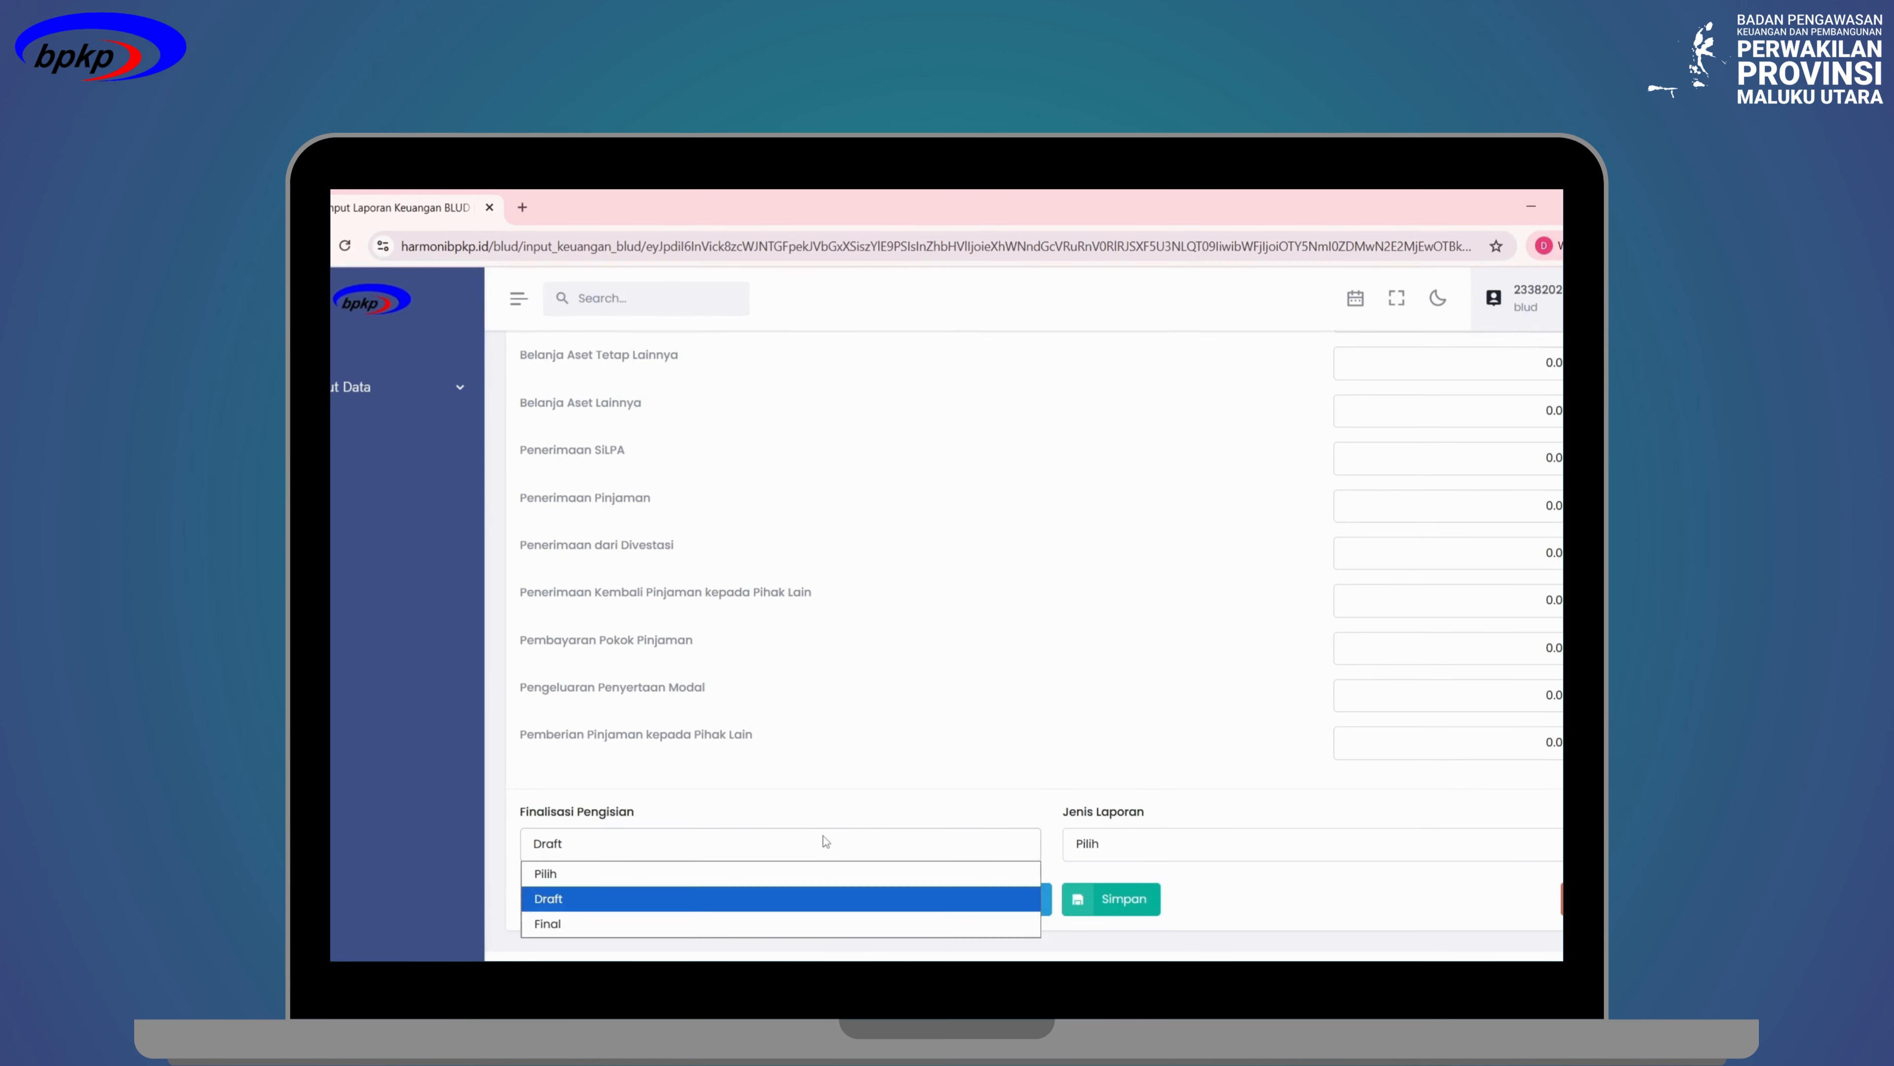
{"action": "left_click", "coordinate": [818, 916]}
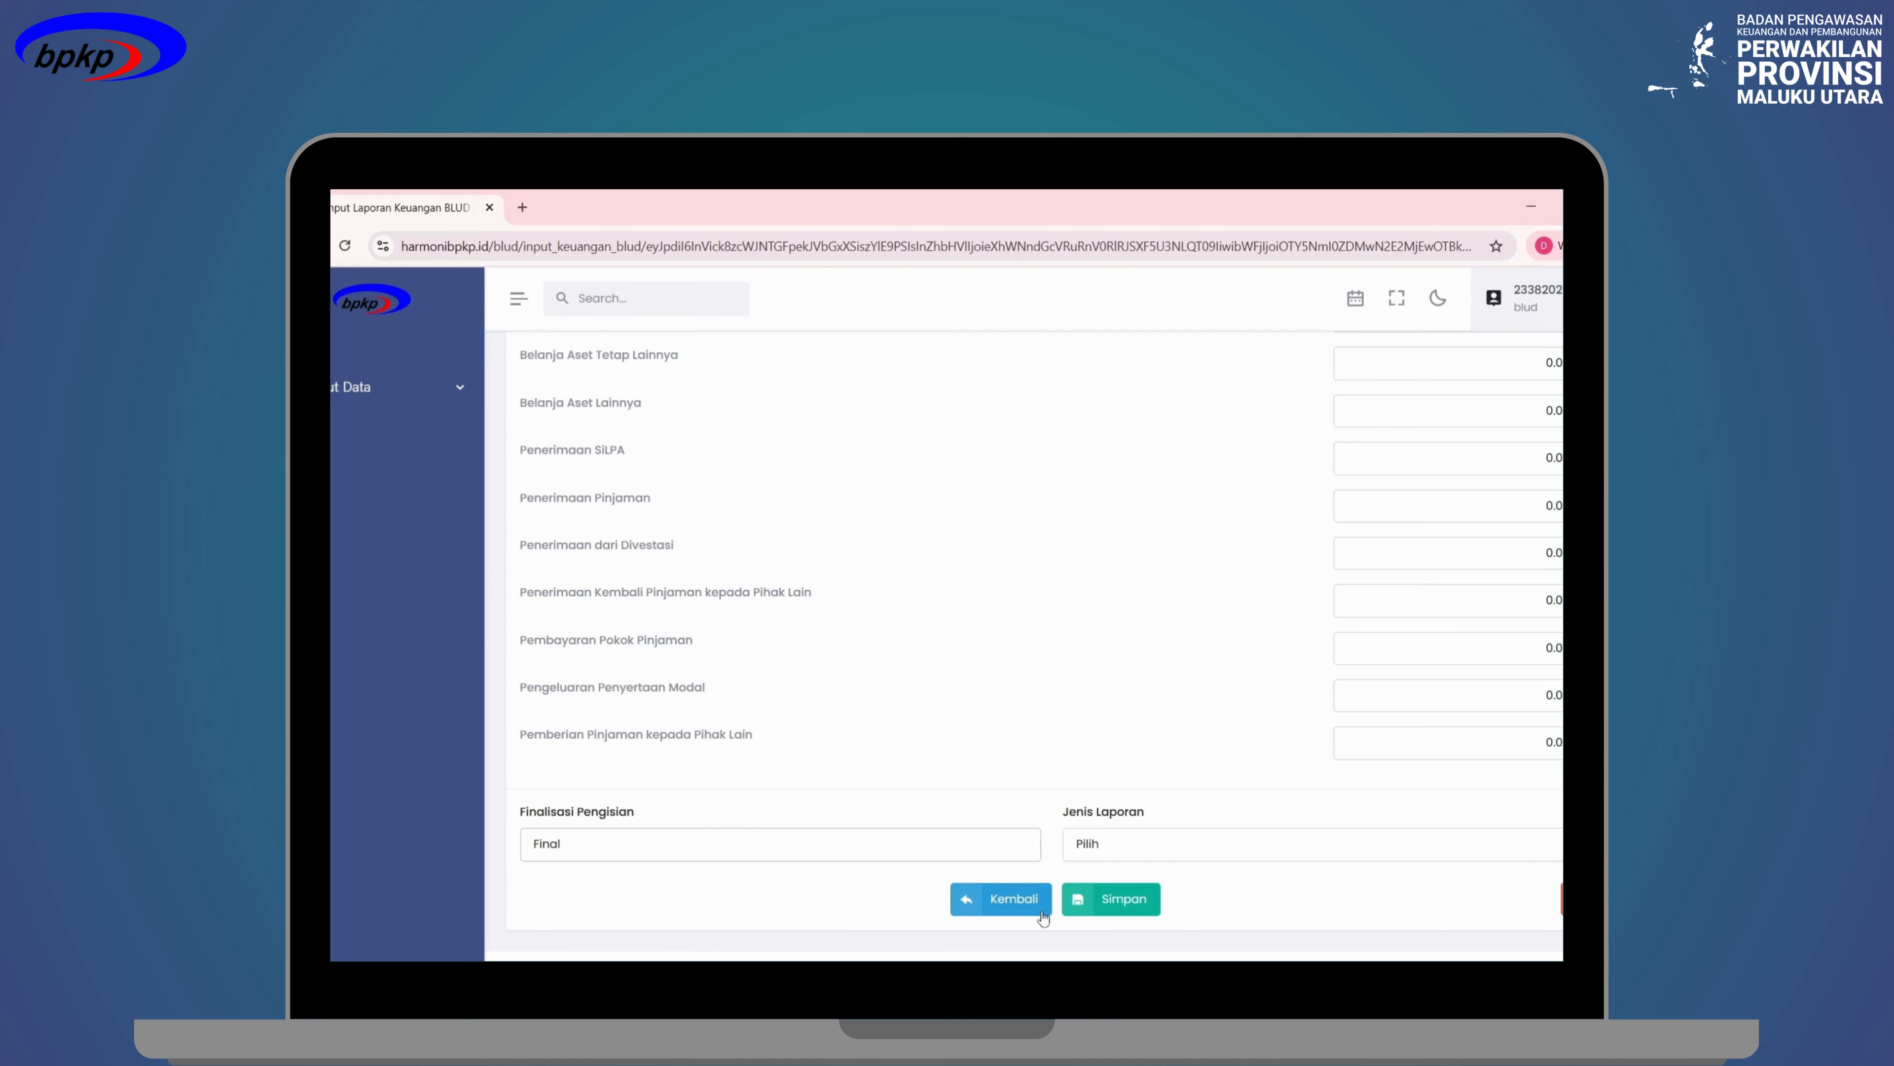
Set the LRA form's Jenis Laporan first to Audited and then to Unaudited.
{"action": "left_click", "coordinate": [1121, 844]}
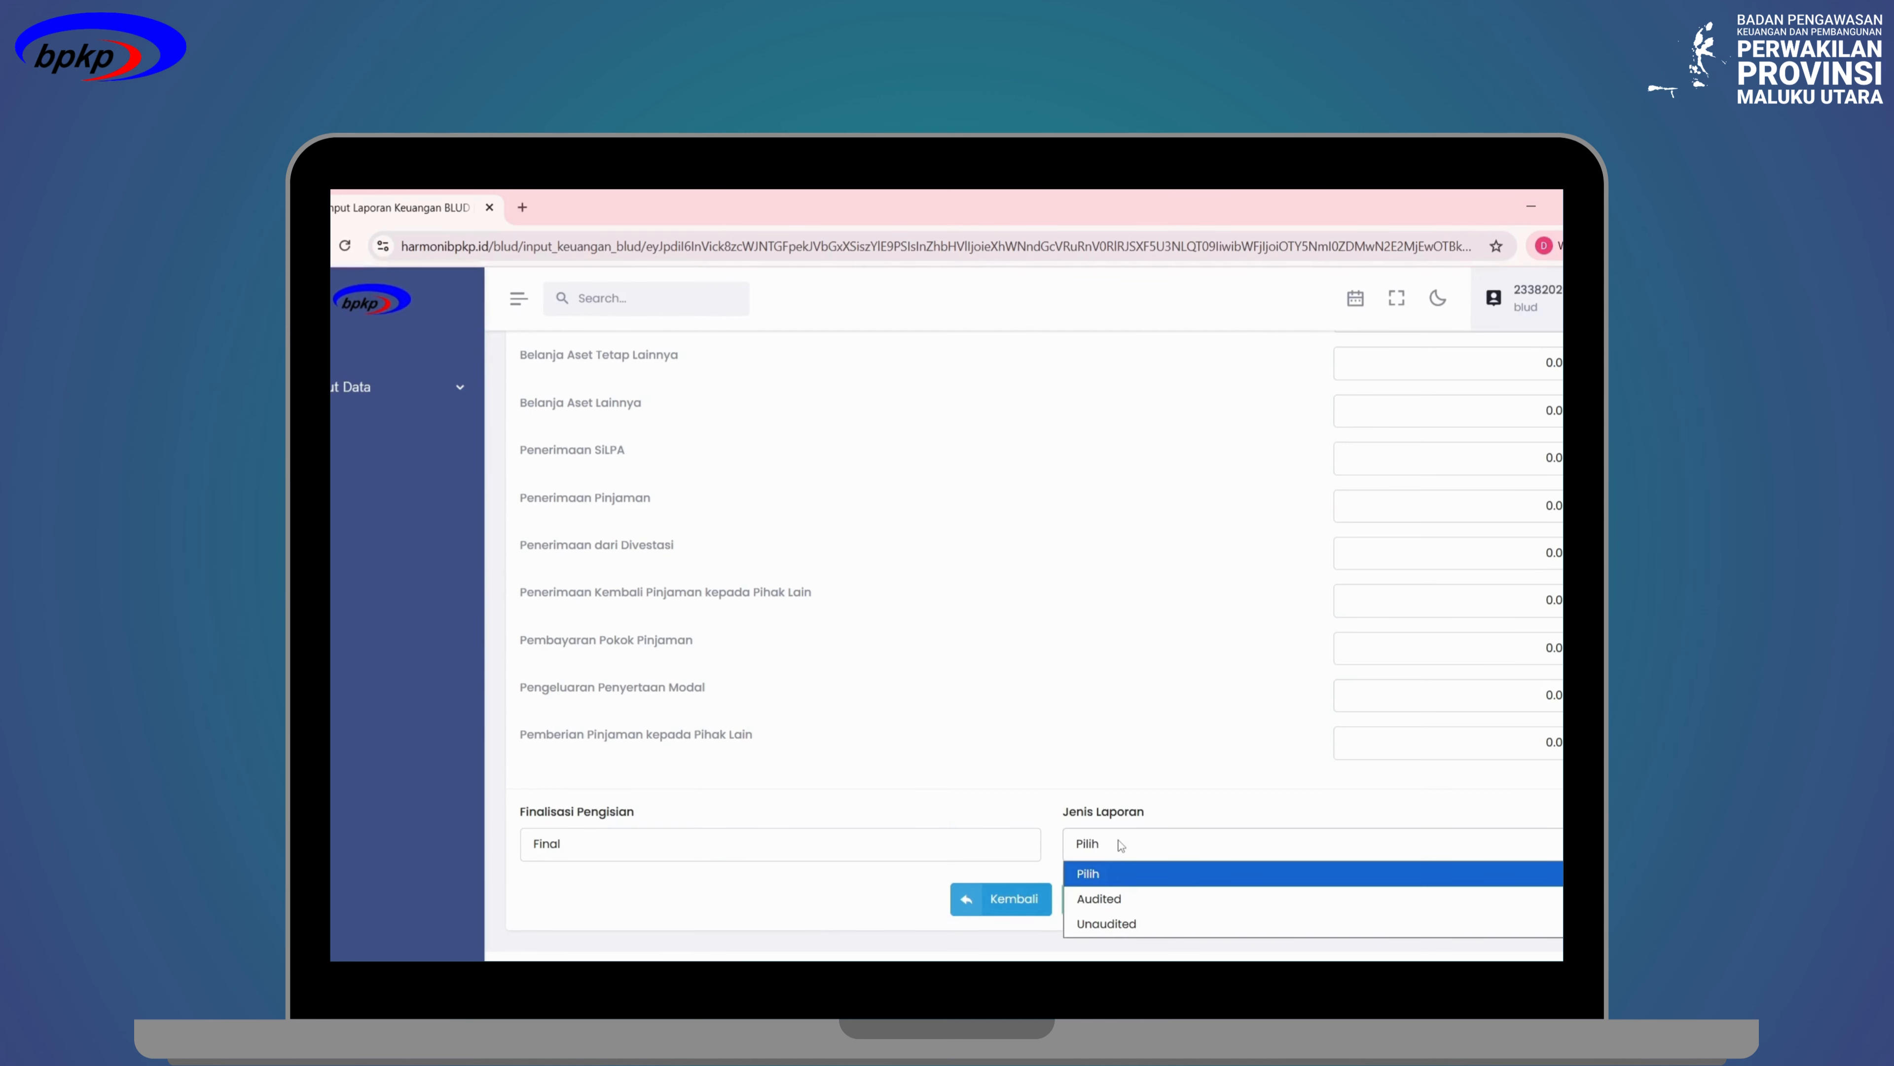
{"action": "left_click", "coordinate": [1106, 899]}
{"action": "left_click", "coordinate": [1106, 851]}
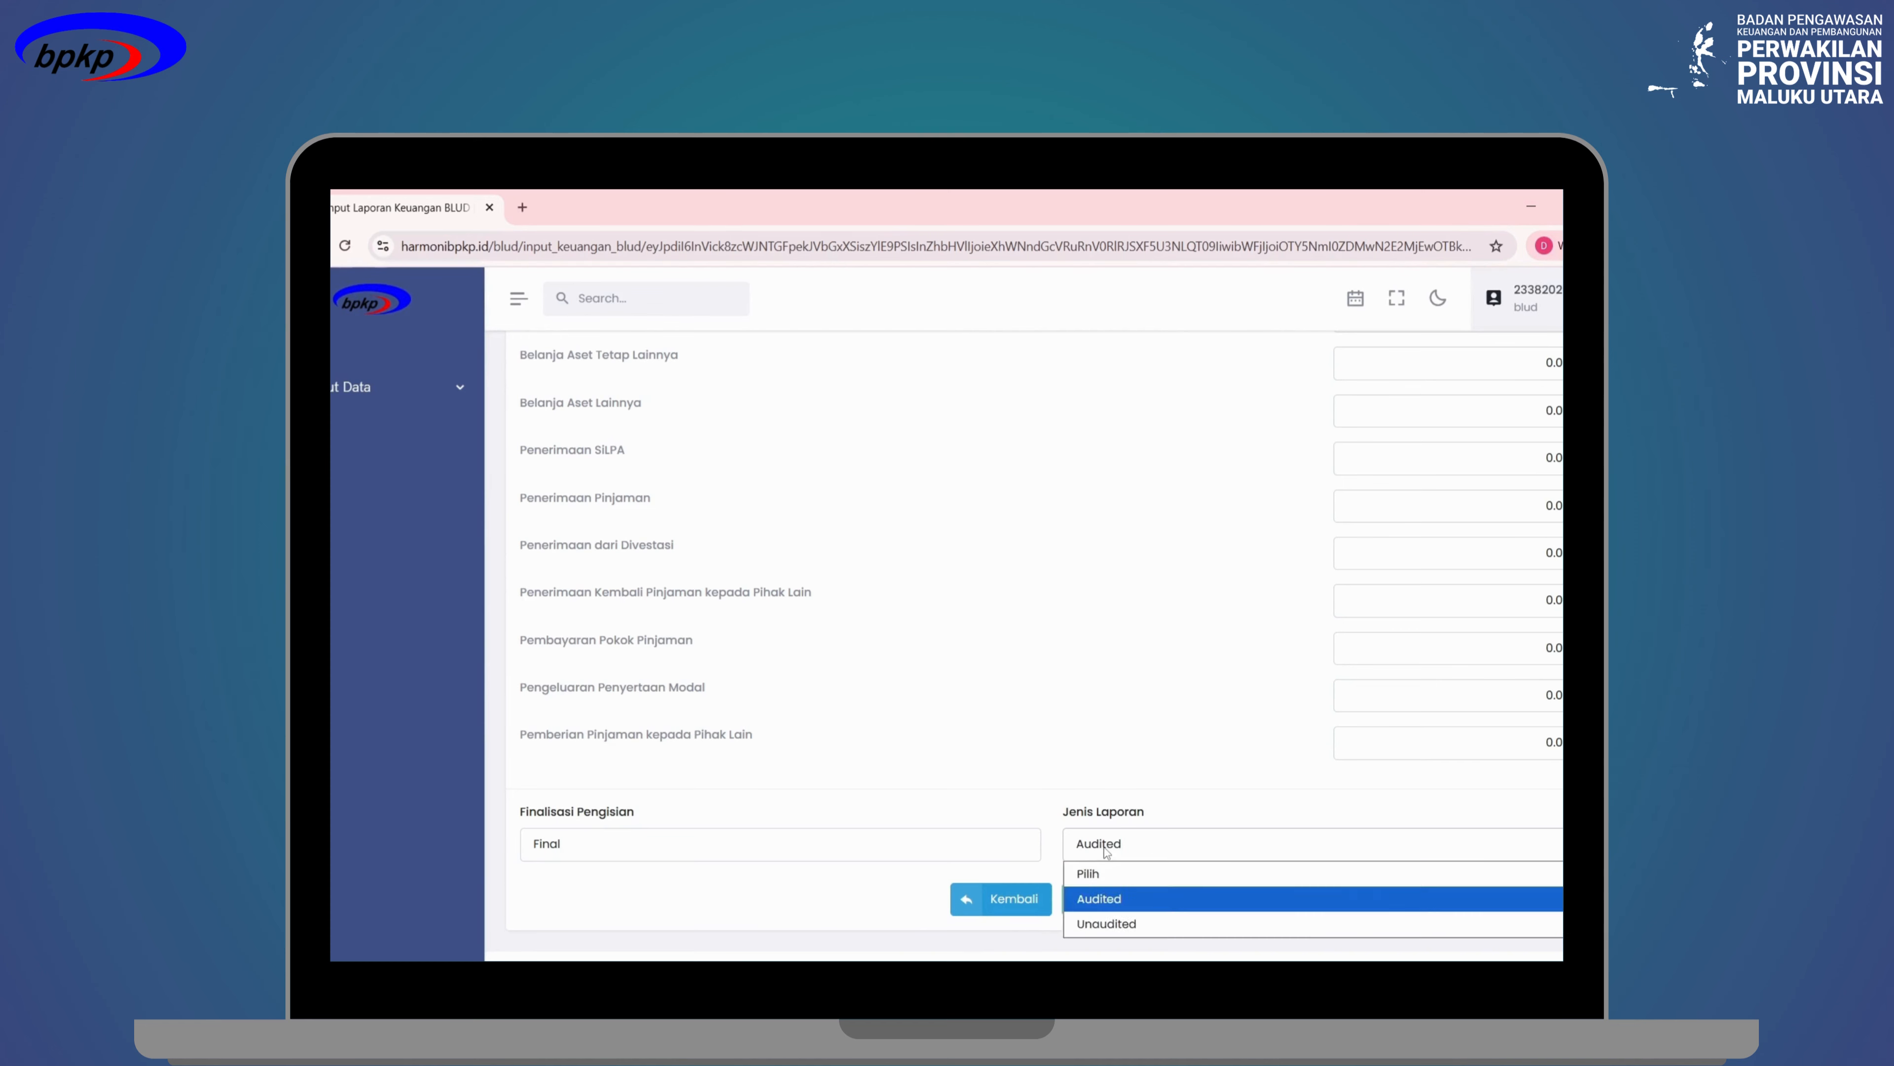
{"action": "left_click", "coordinate": [1104, 923]}
{"action": "left_click", "coordinate": [1095, 857]}
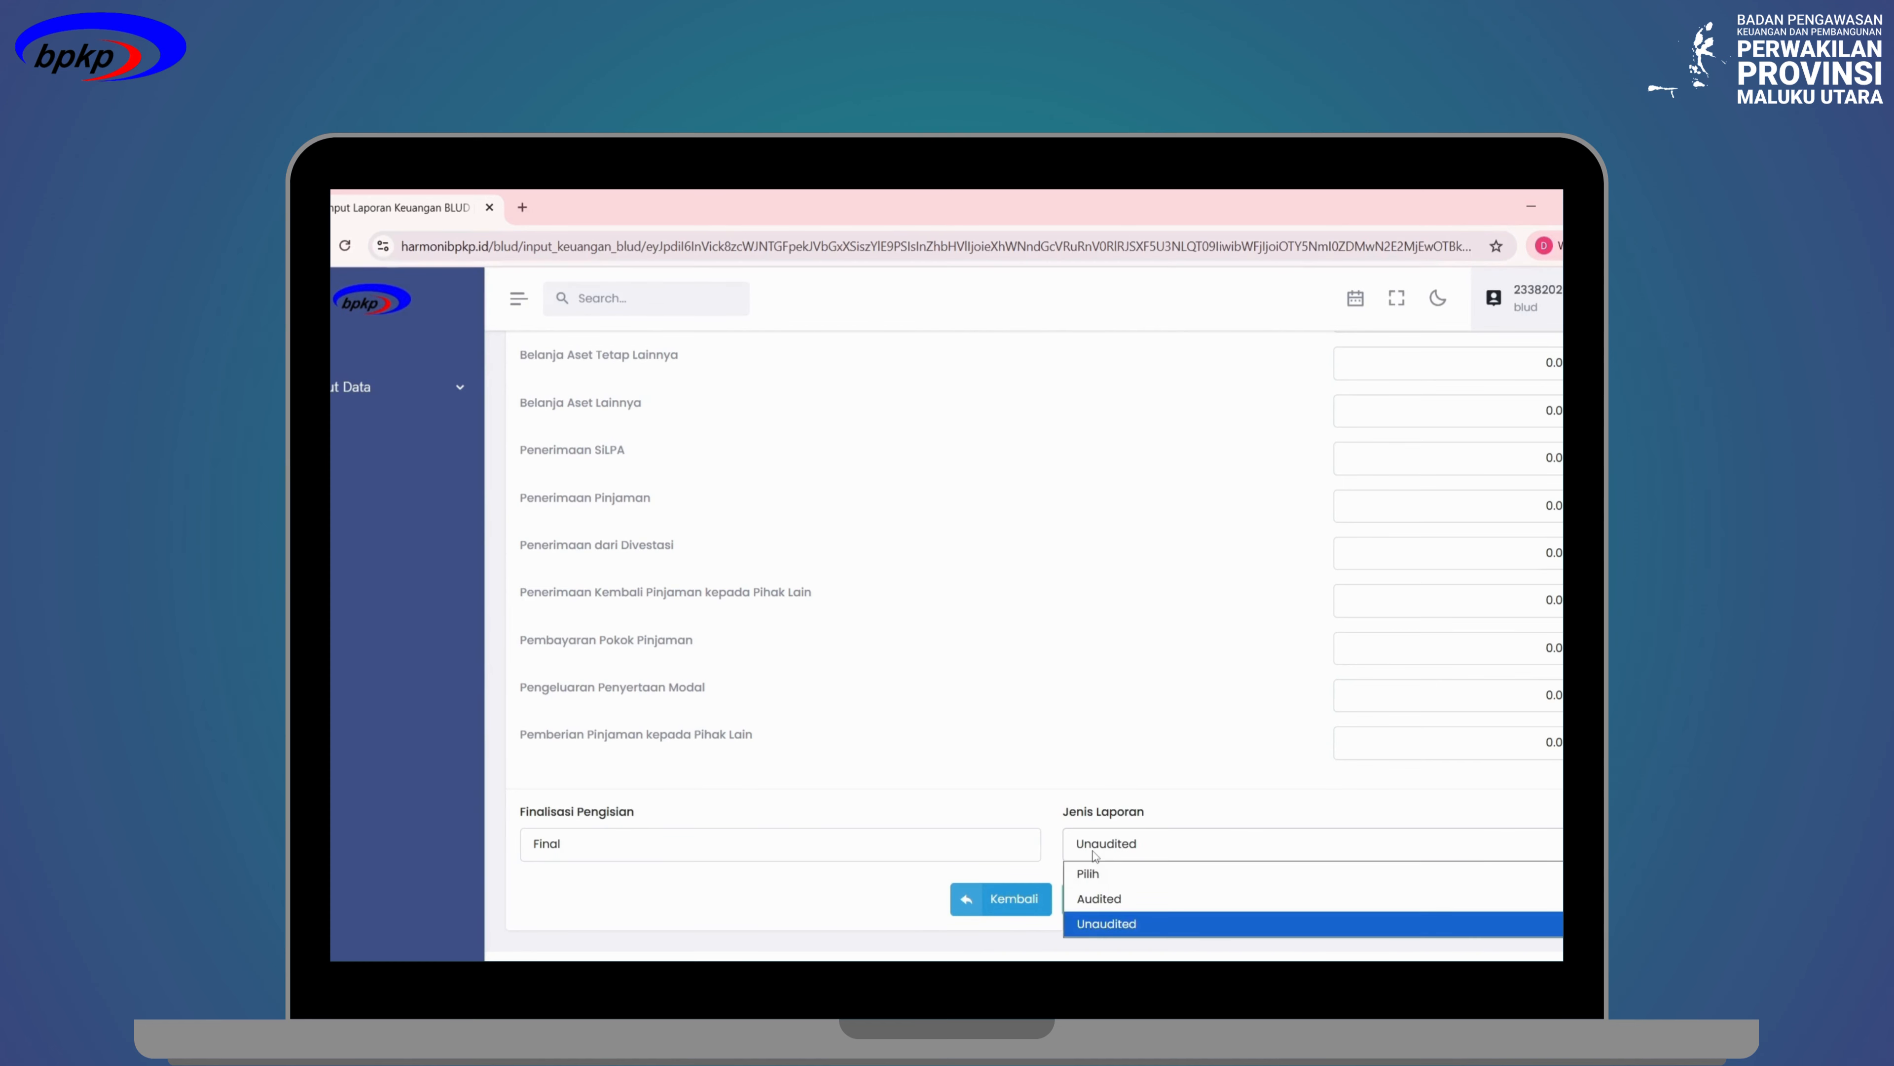
{"action": "left_click", "coordinate": [1104, 923]}
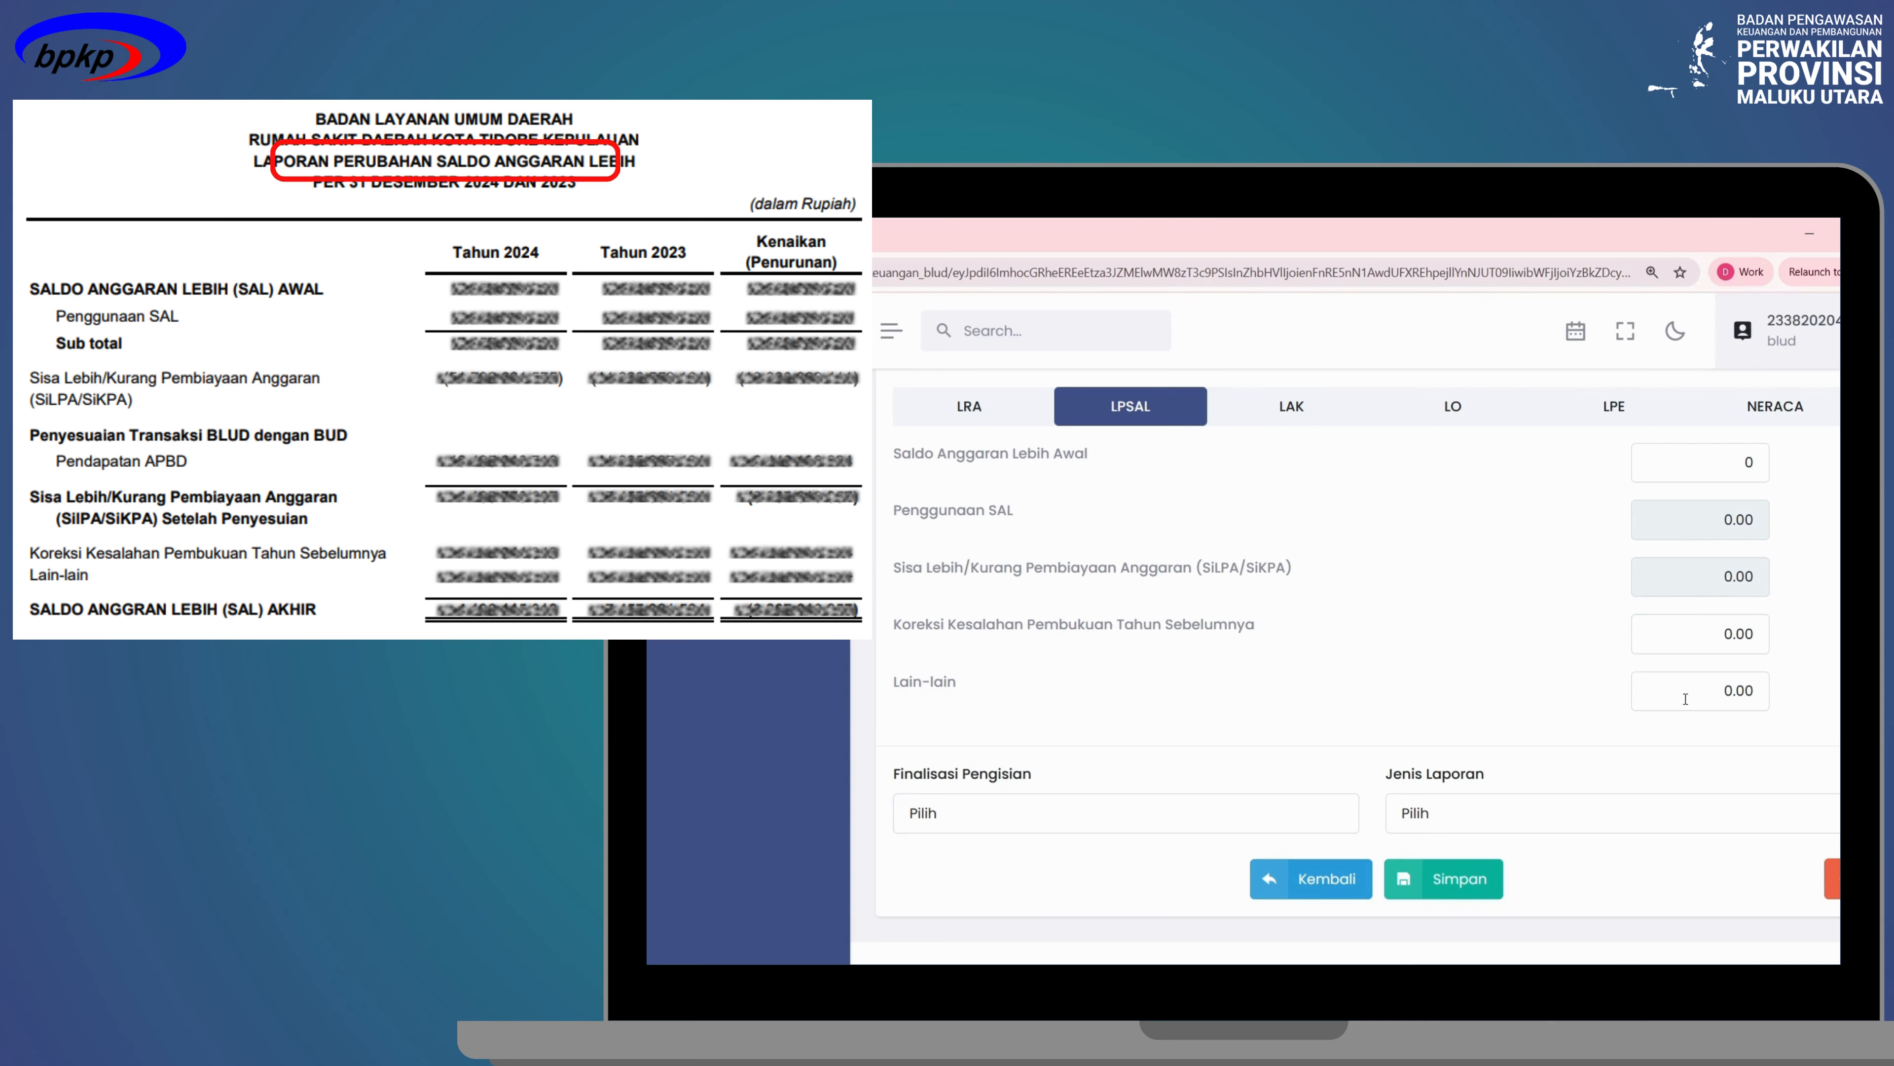
Enter 5,000,000,000 for Saldo Anggaran Lebih Awal in the LPSAL form.
{"action": "left_click_drag", "start_coordinate": [901, 454], "coordinate": [1052, 469]}
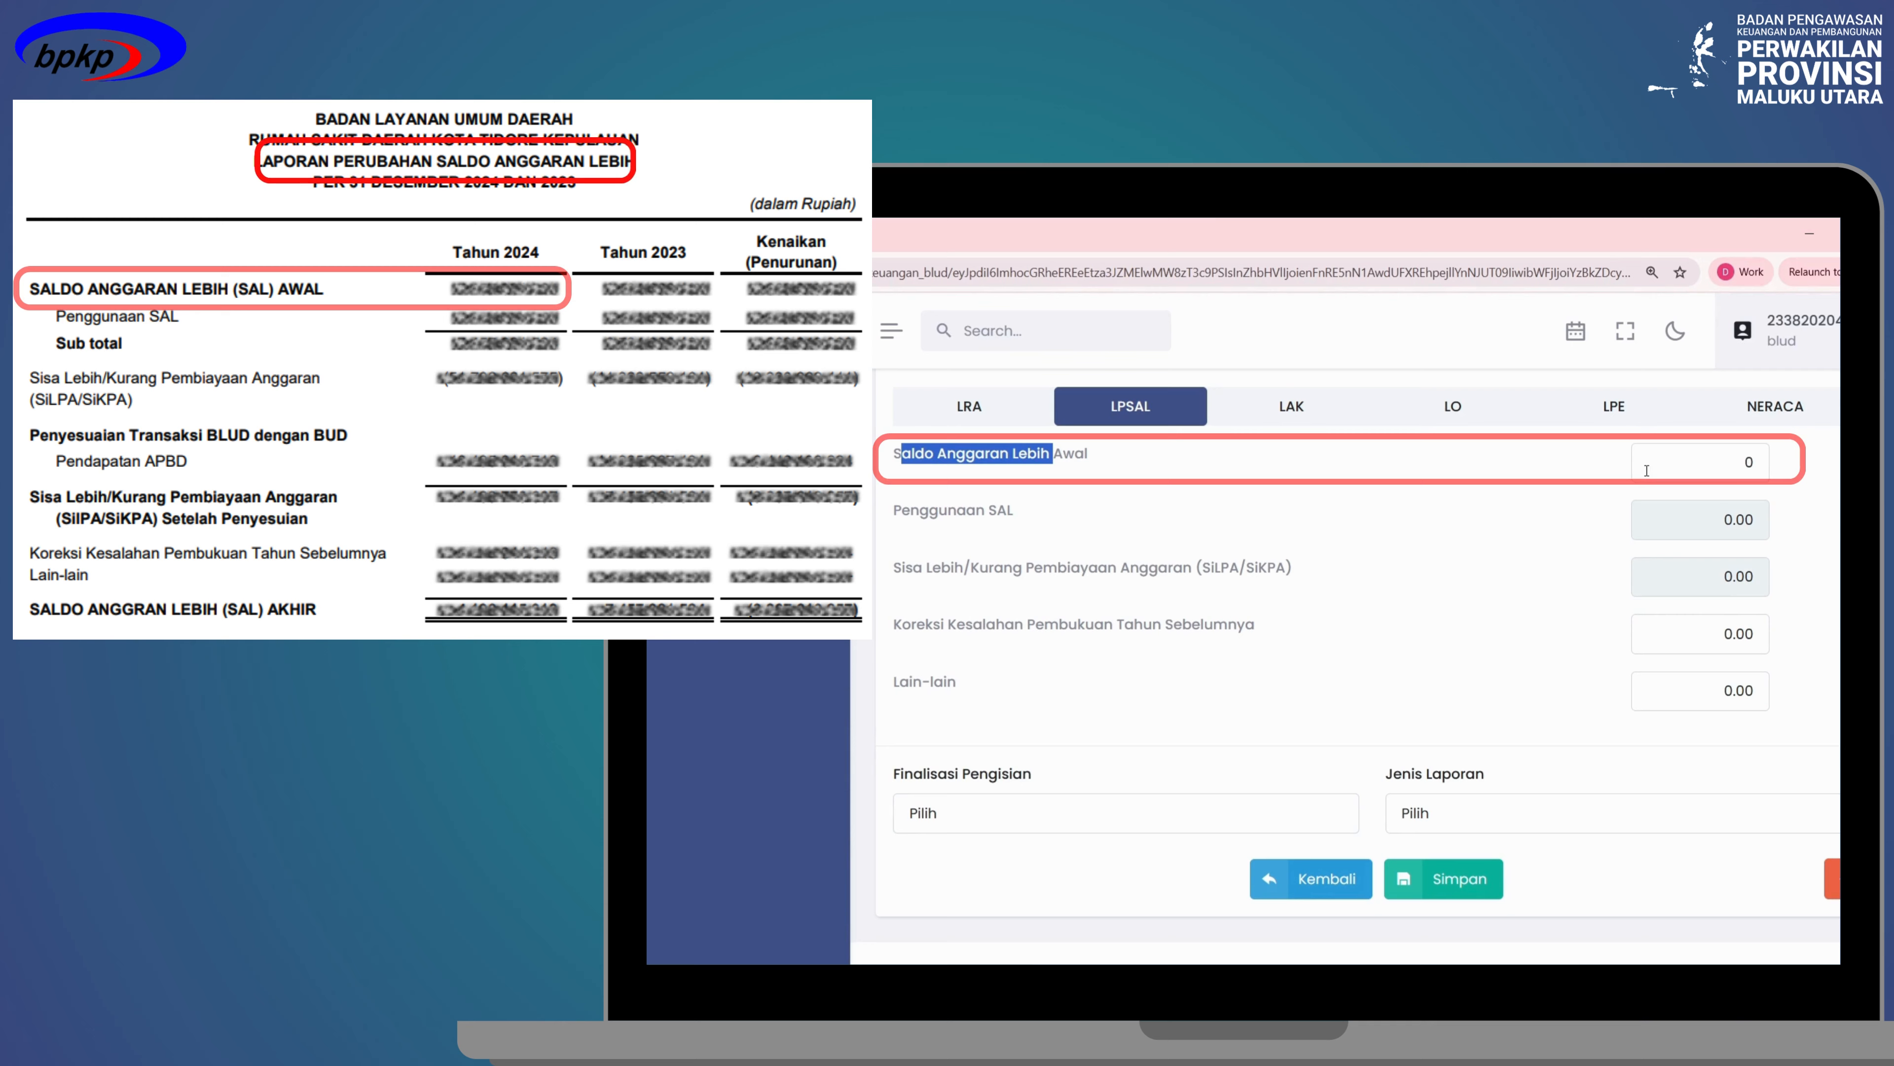
{"action": "left_click", "coordinate": [1662, 474]}
{"action": "type", "text": "5,000,000,"}
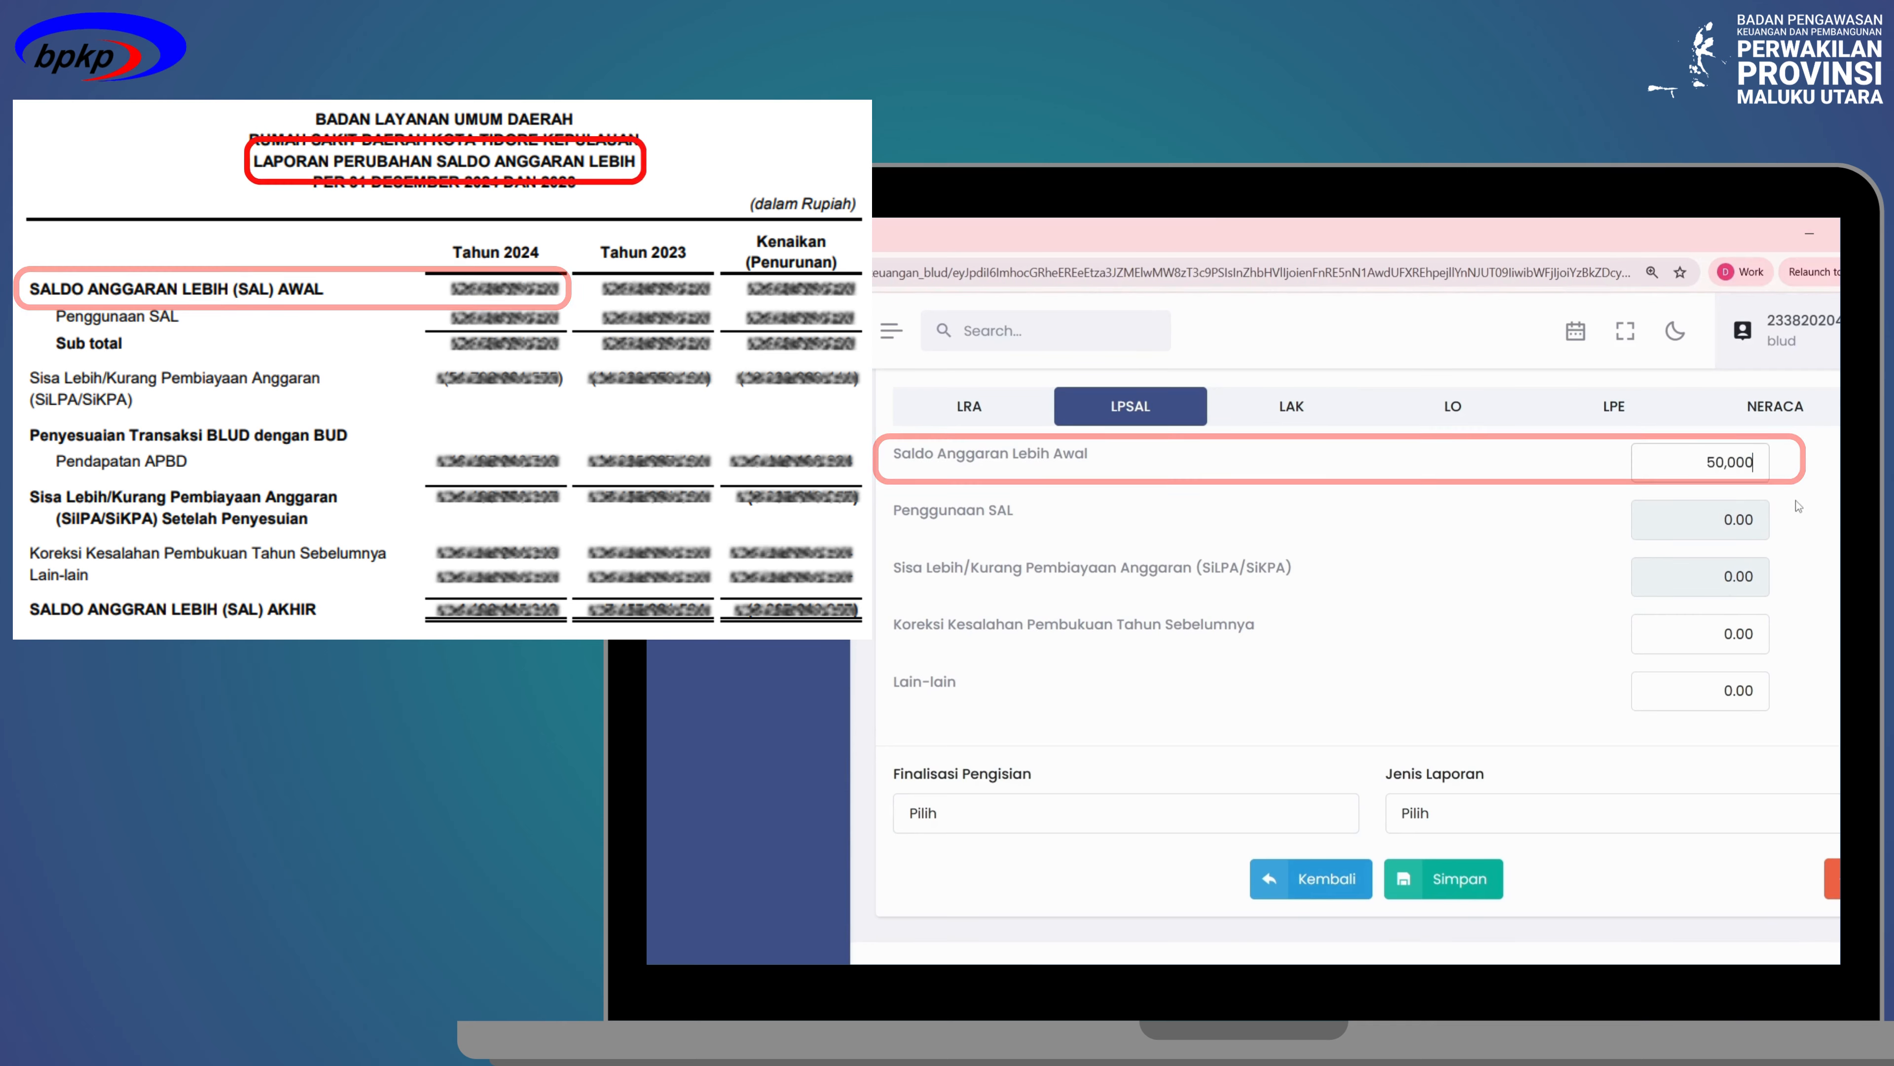
{"action": "type", "text": "00"}
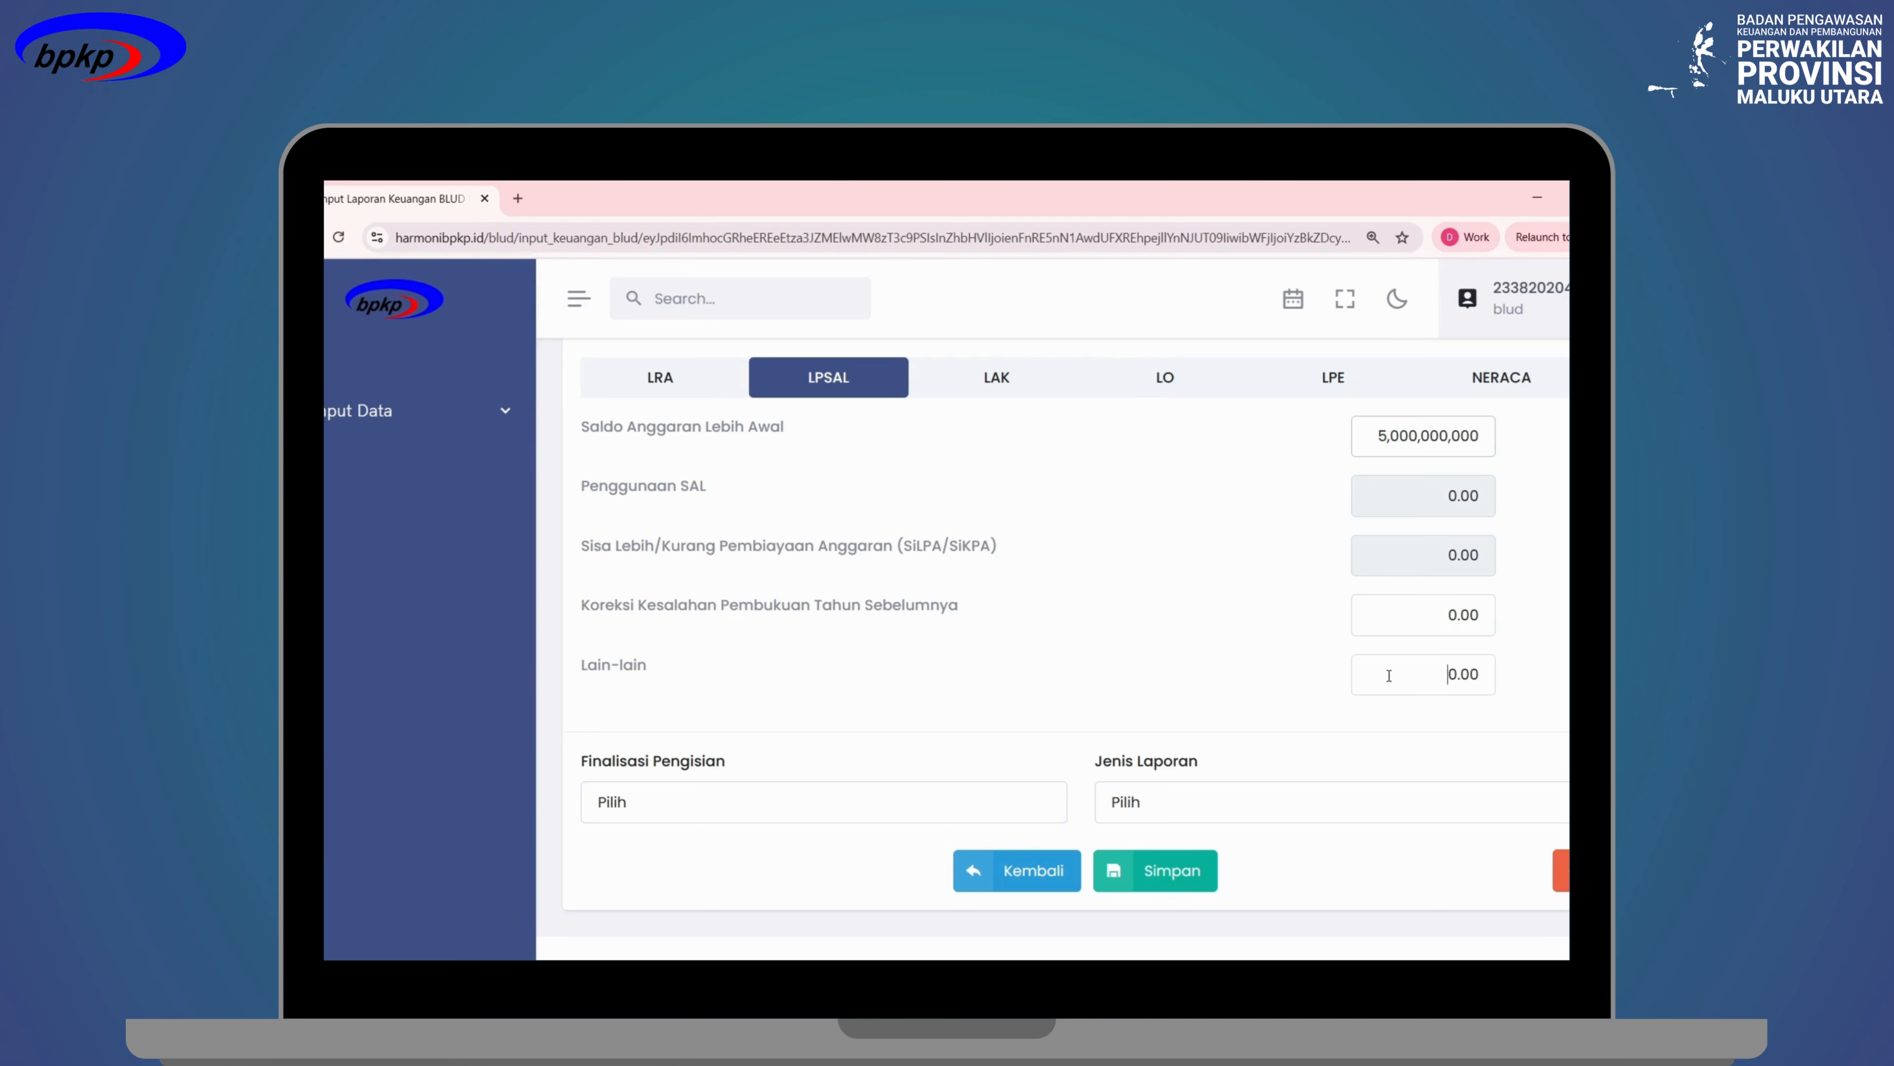
Examine the LPSAL form's Penggunaan SAL, Sisa Lebih/Kurang Pembiayaan Anggaran (SiLPA/SiKPA) and Lain-lain fields.
{"action": "left_click_drag", "start_coordinate": [1389, 675], "coordinate": [1497, 677]}
{"action": "left_click_drag", "start_coordinate": [589, 487], "coordinate": [708, 494]}
{"action": "left_click_drag", "start_coordinate": [593, 547], "coordinate": [997, 549]}
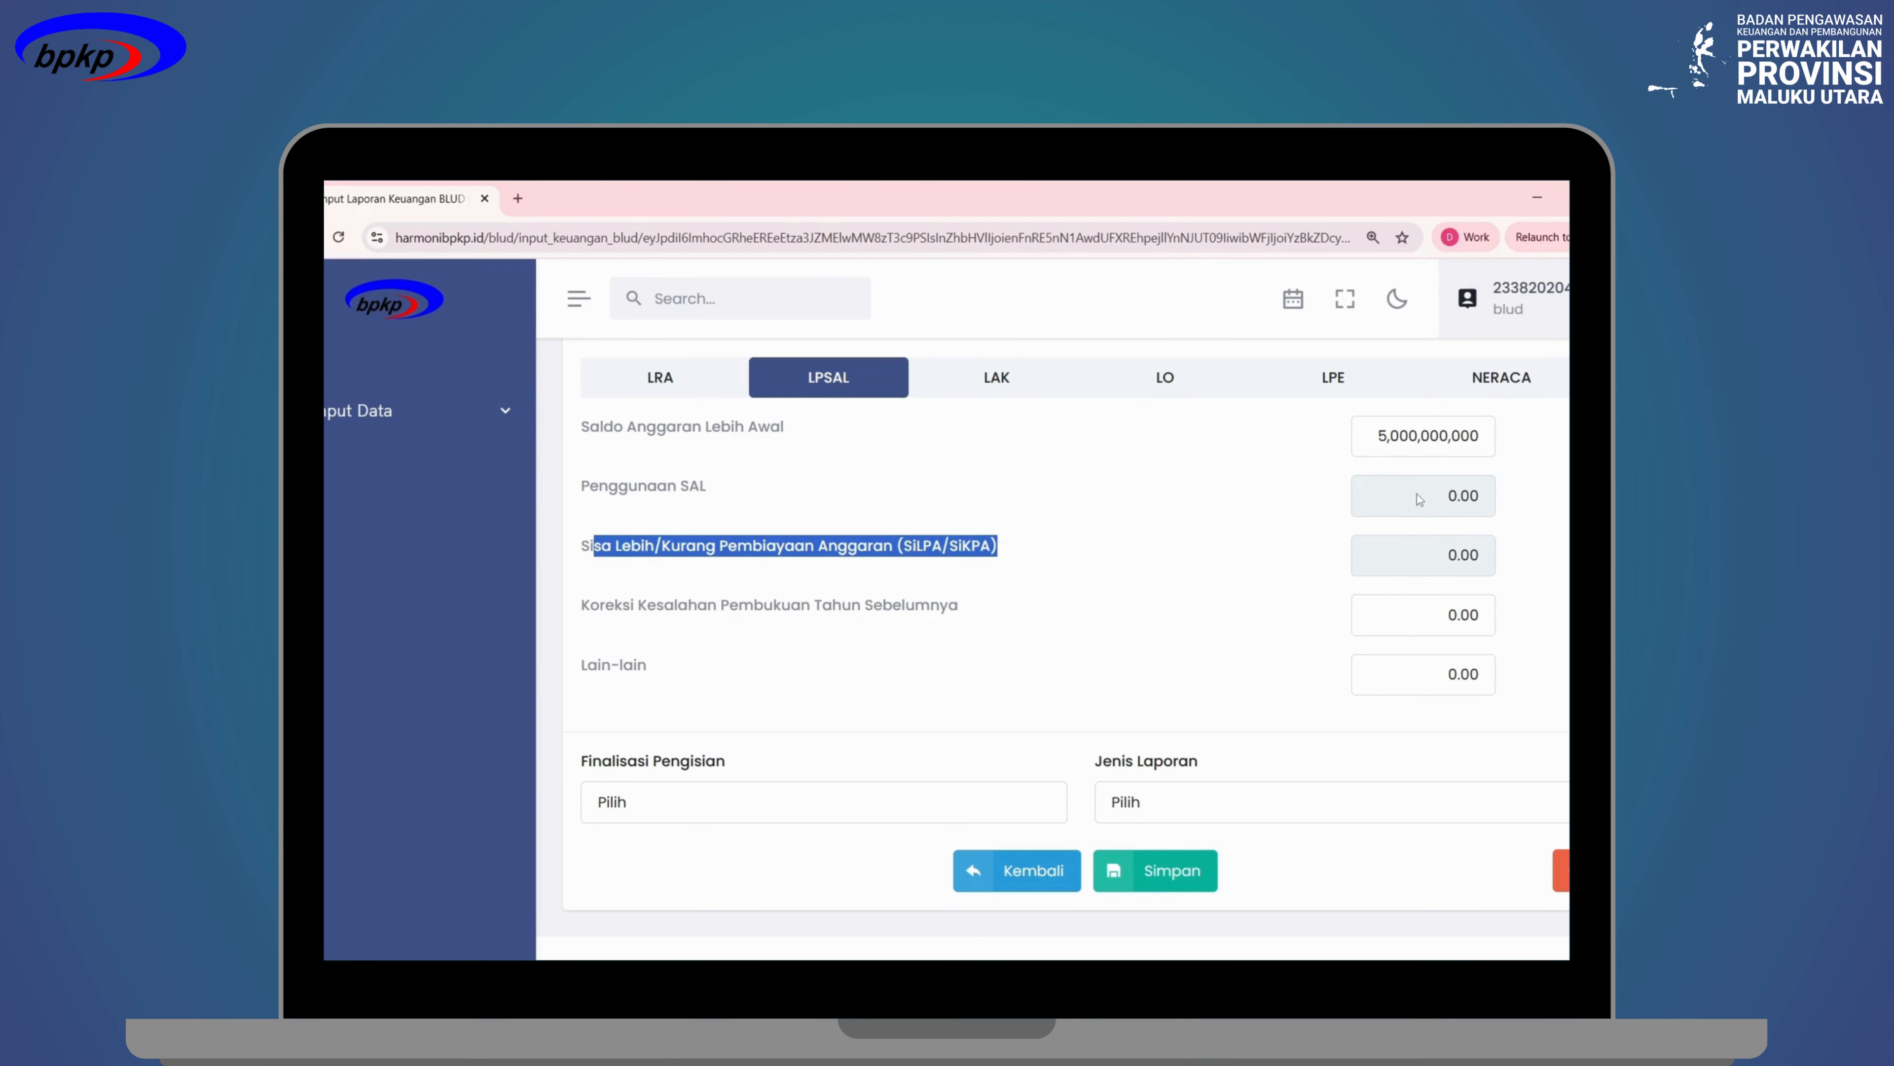
{"action": "left_click", "coordinate": [1462, 496]}
{"action": "double_click", "coordinate": [1462, 496]}
{"action": "left_click_drag", "start_coordinate": [1427, 561], "coordinate": [1484, 563]}
{"action": "left_click", "coordinate": [1462, 675]}
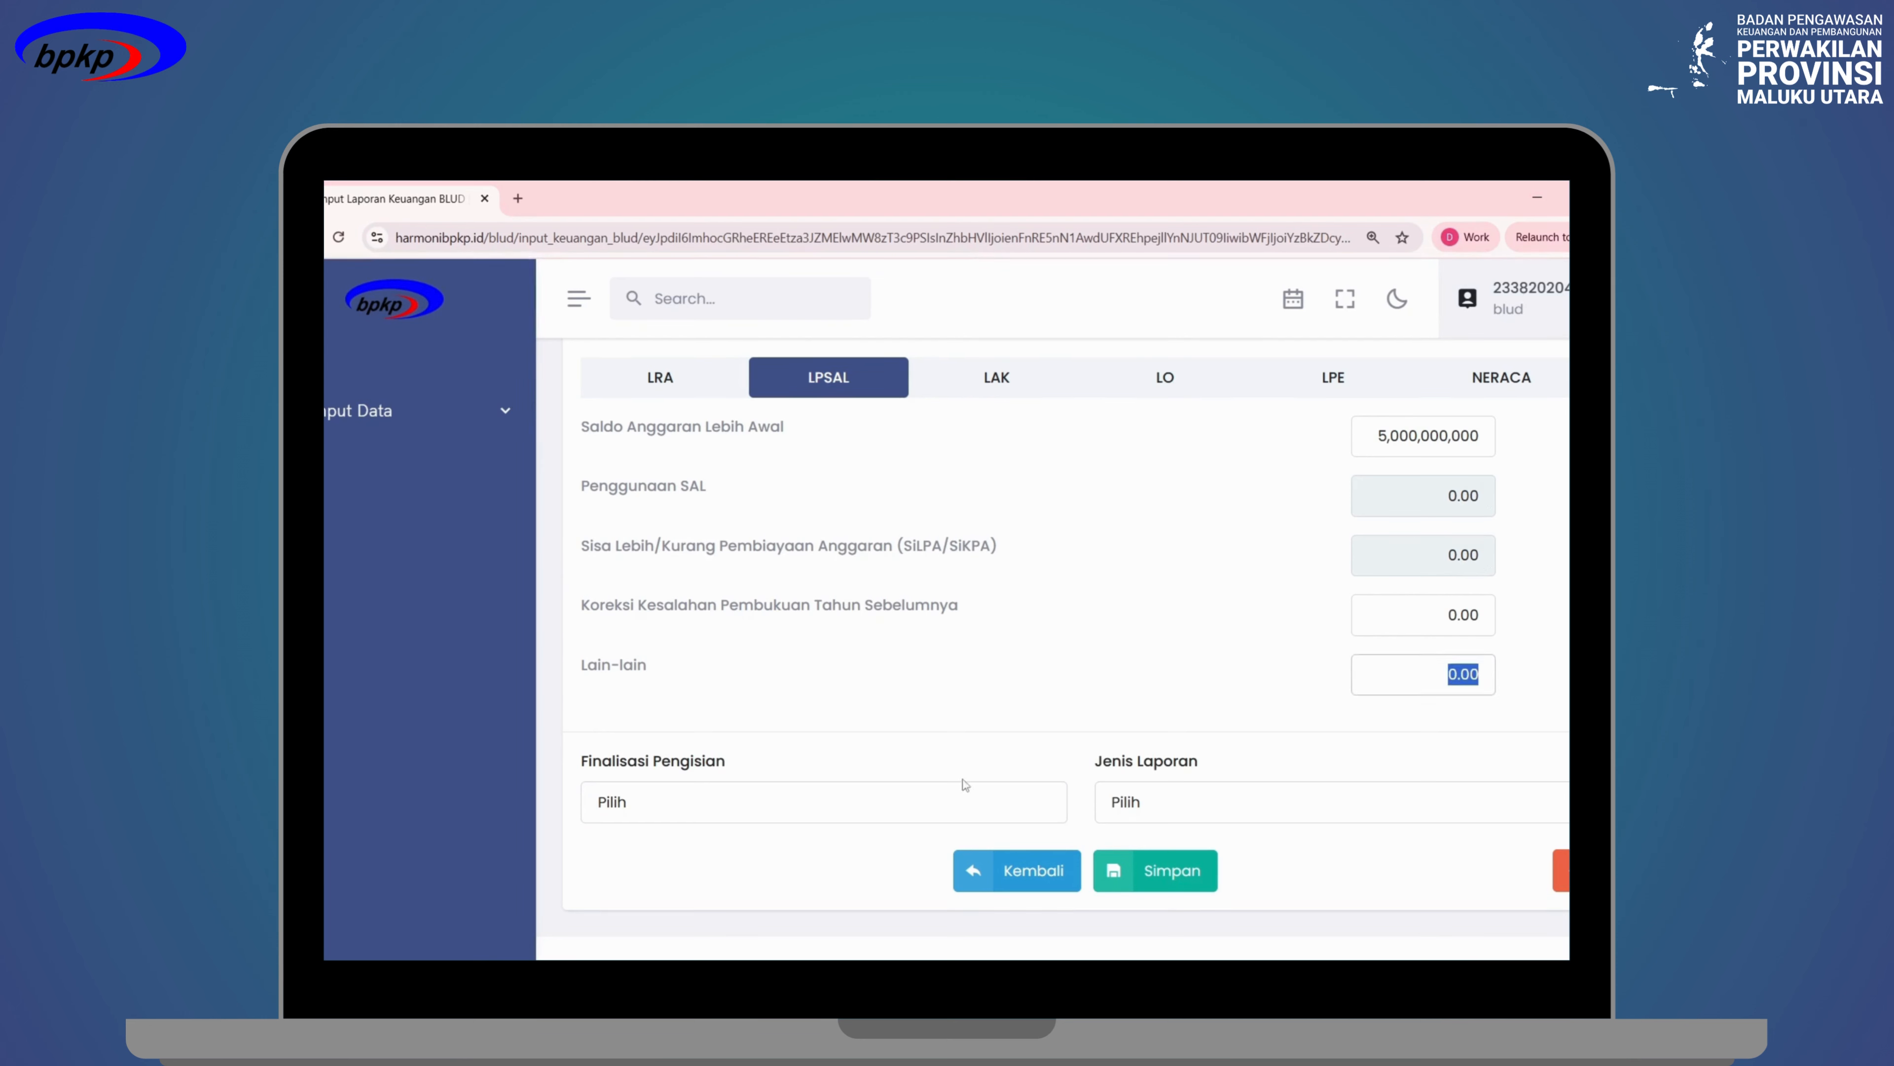
Set the LPSAL form's Finalisasi Pengisian first to Draft and then to Final.
{"action": "left_click", "coordinate": [905, 816]}
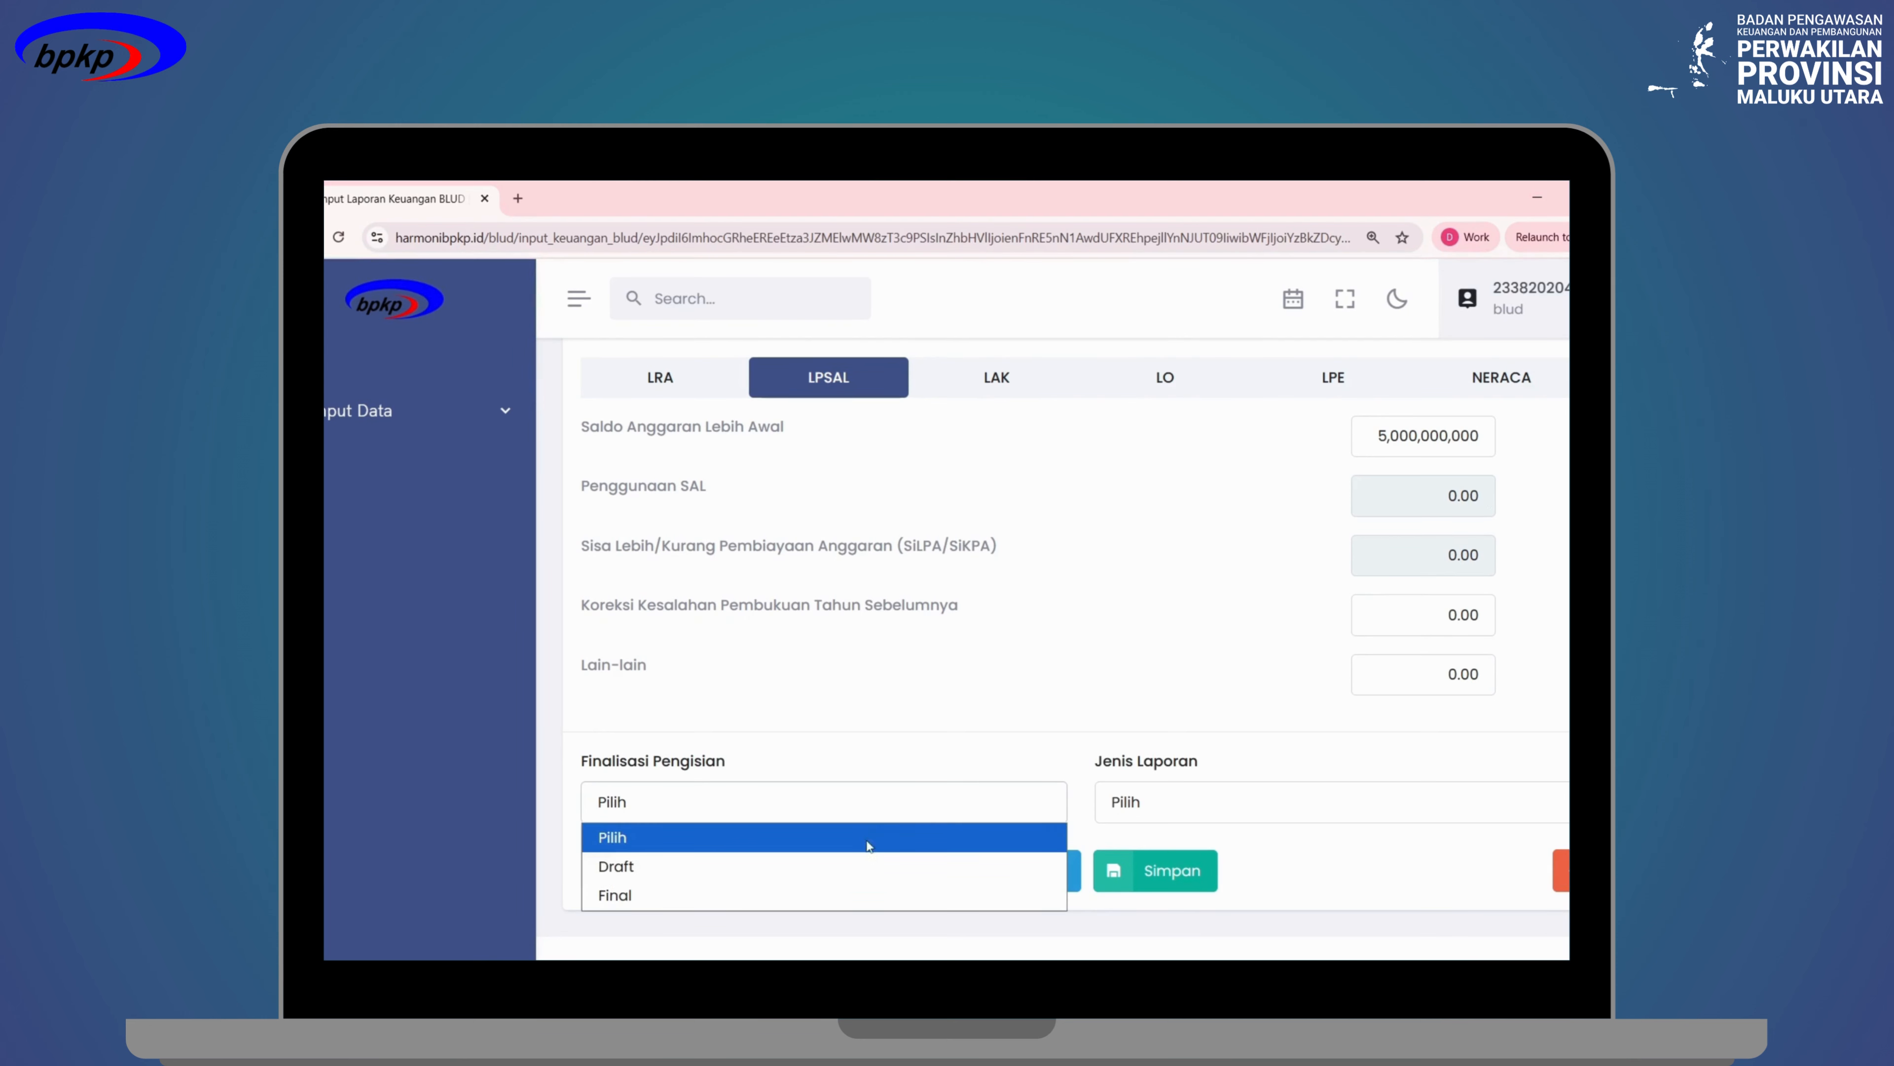
{"action": "left_click", "coordinate": [789, 878]}
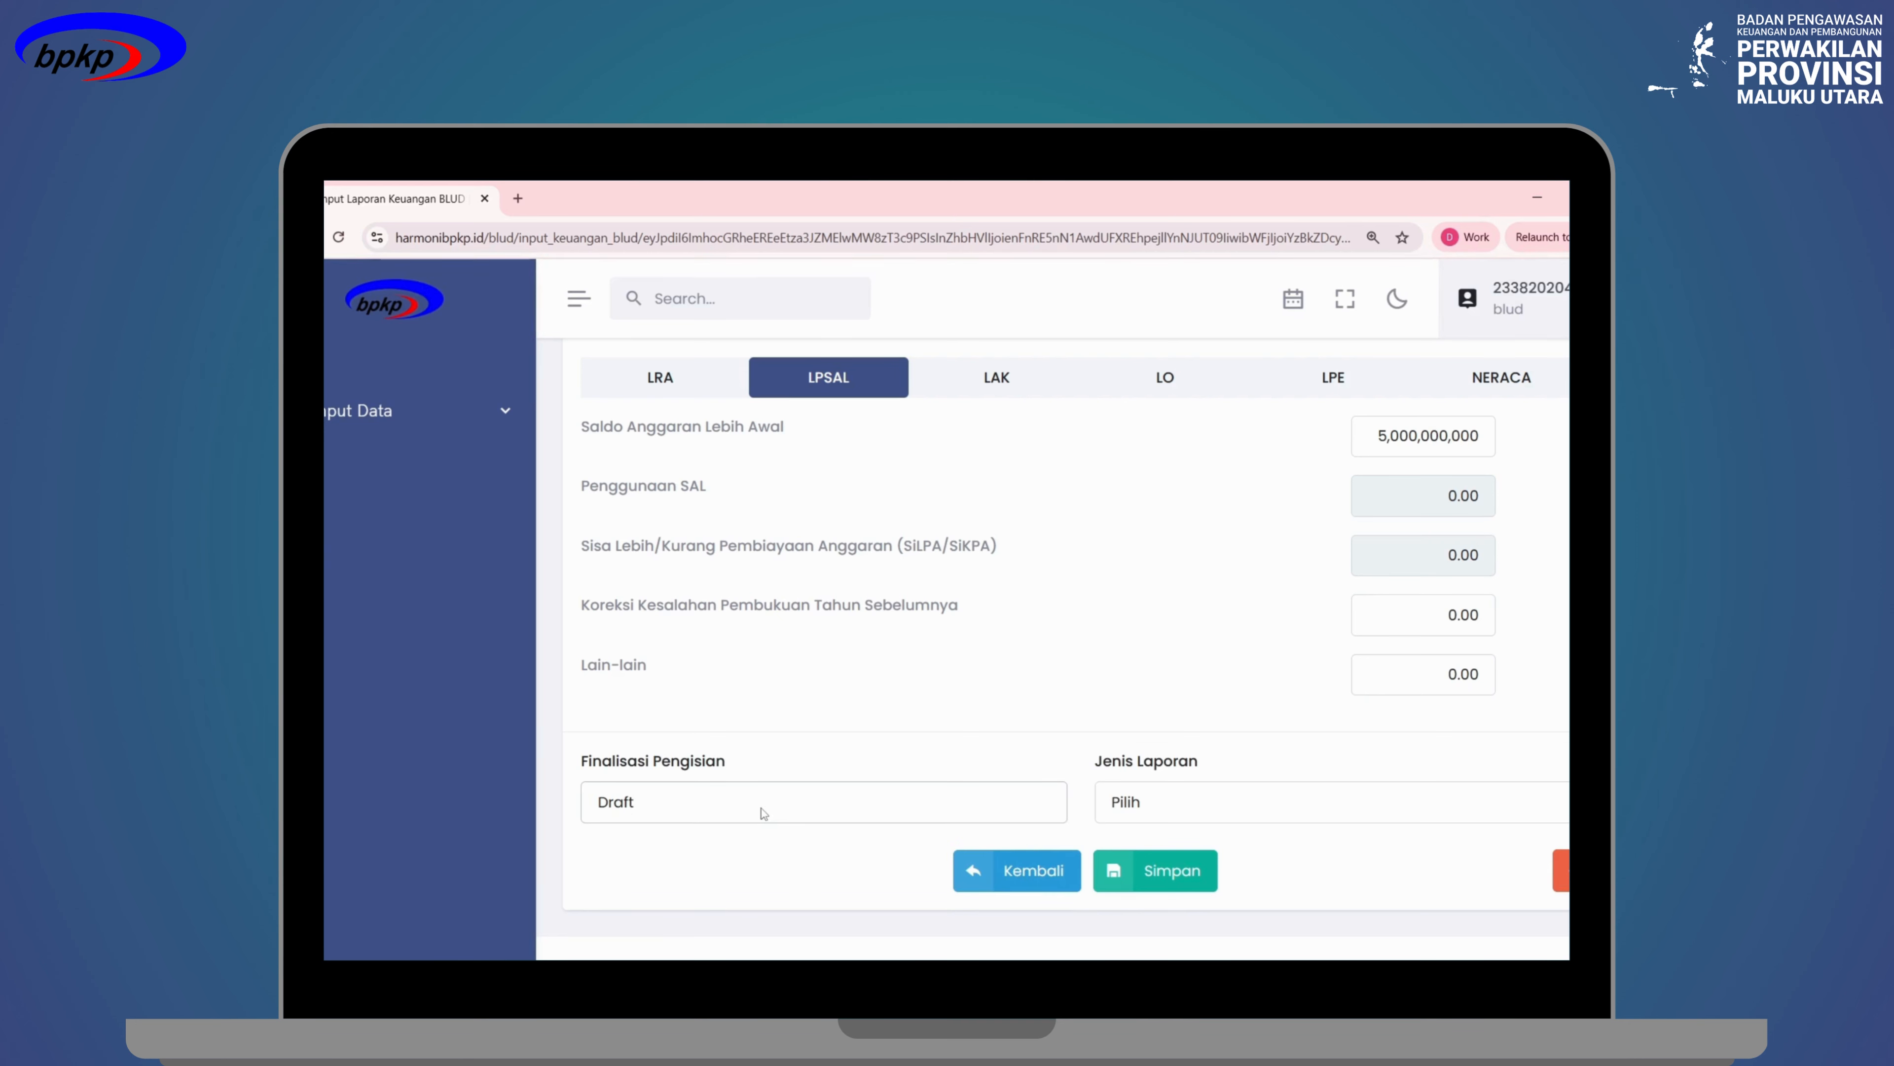
{"action": "left_click", "coordinate": [763, 813]}
{"action": "left_click", "coordinate": [760, 894]}
Set the LPSAL form's Jenis Laporan first to Audited and then to Unaudited.
{"action": "left_click", "coordinate": [1318, 811]}
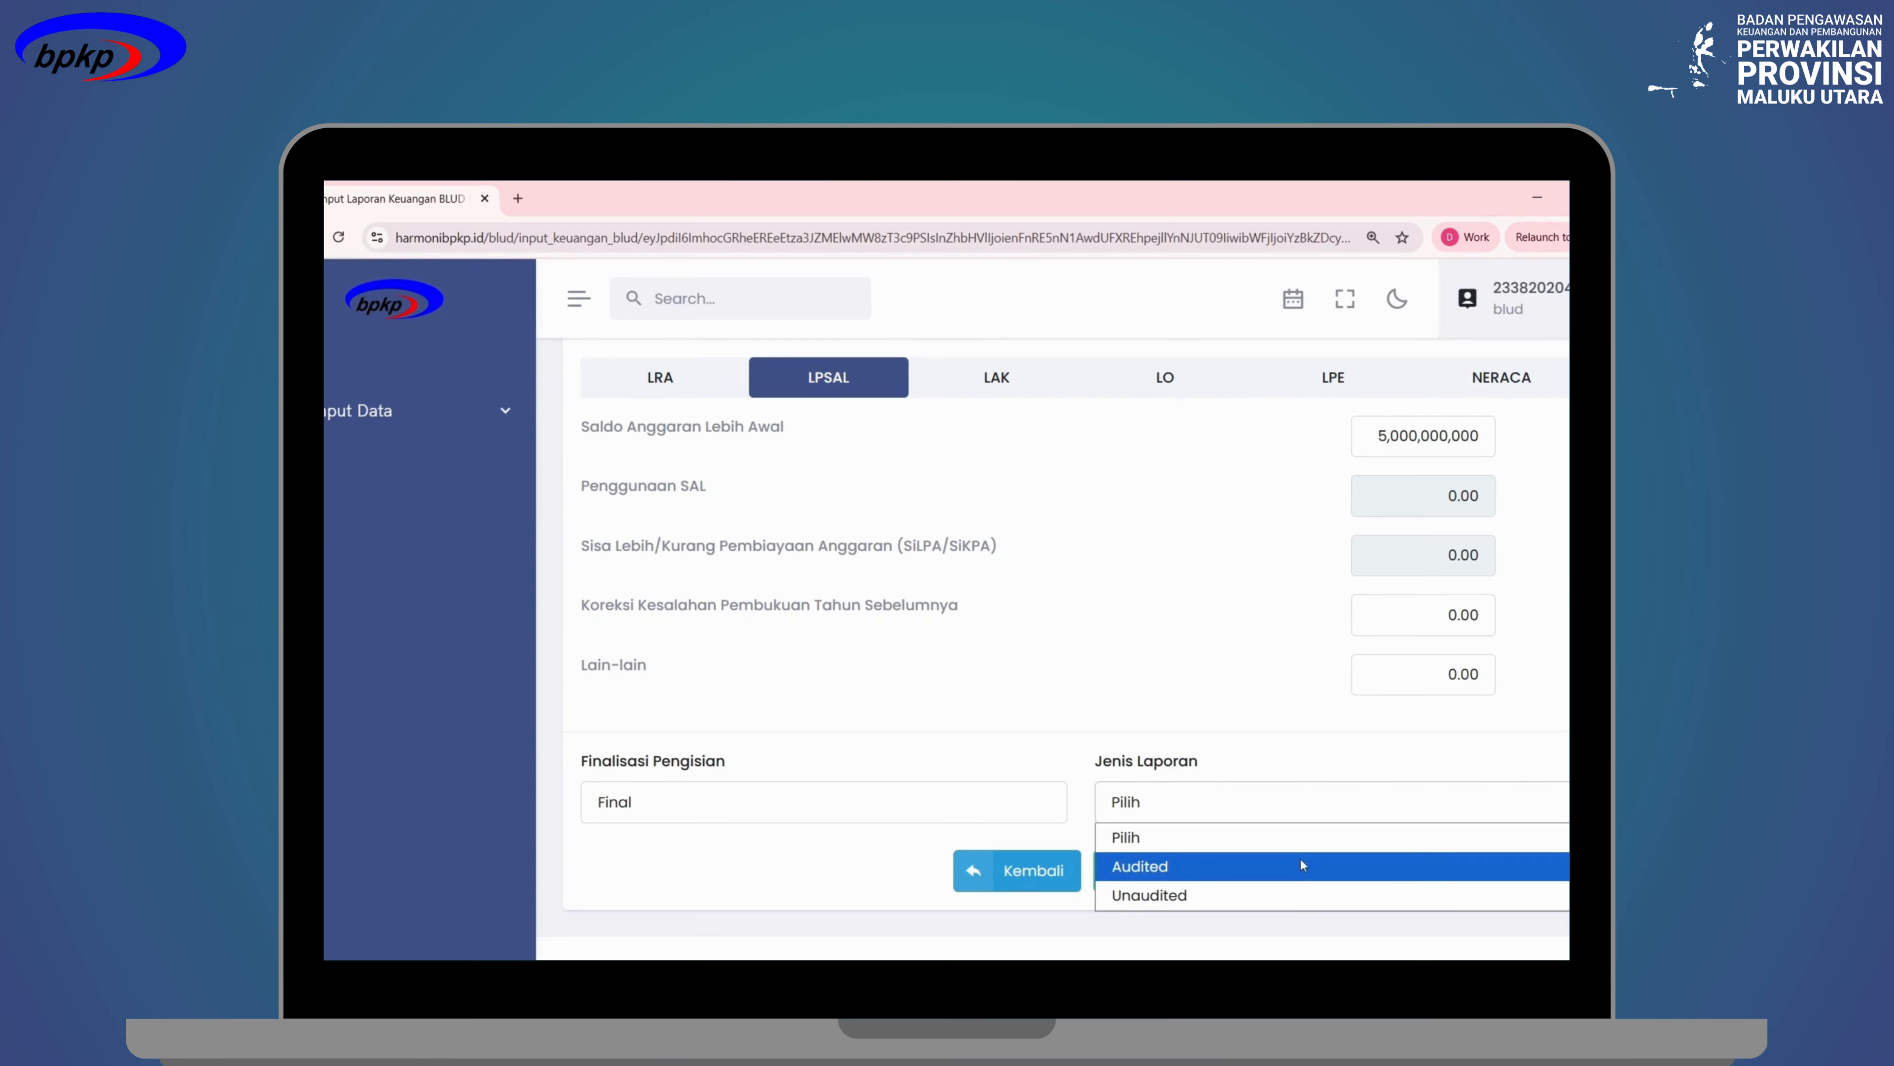
{"action": "left_click", "coordinate": [1299, 858]}
{"action": "left_click", "coordinate": [1307, 808]}
{"action": "left_click", "coordinate": [1300, 892]}
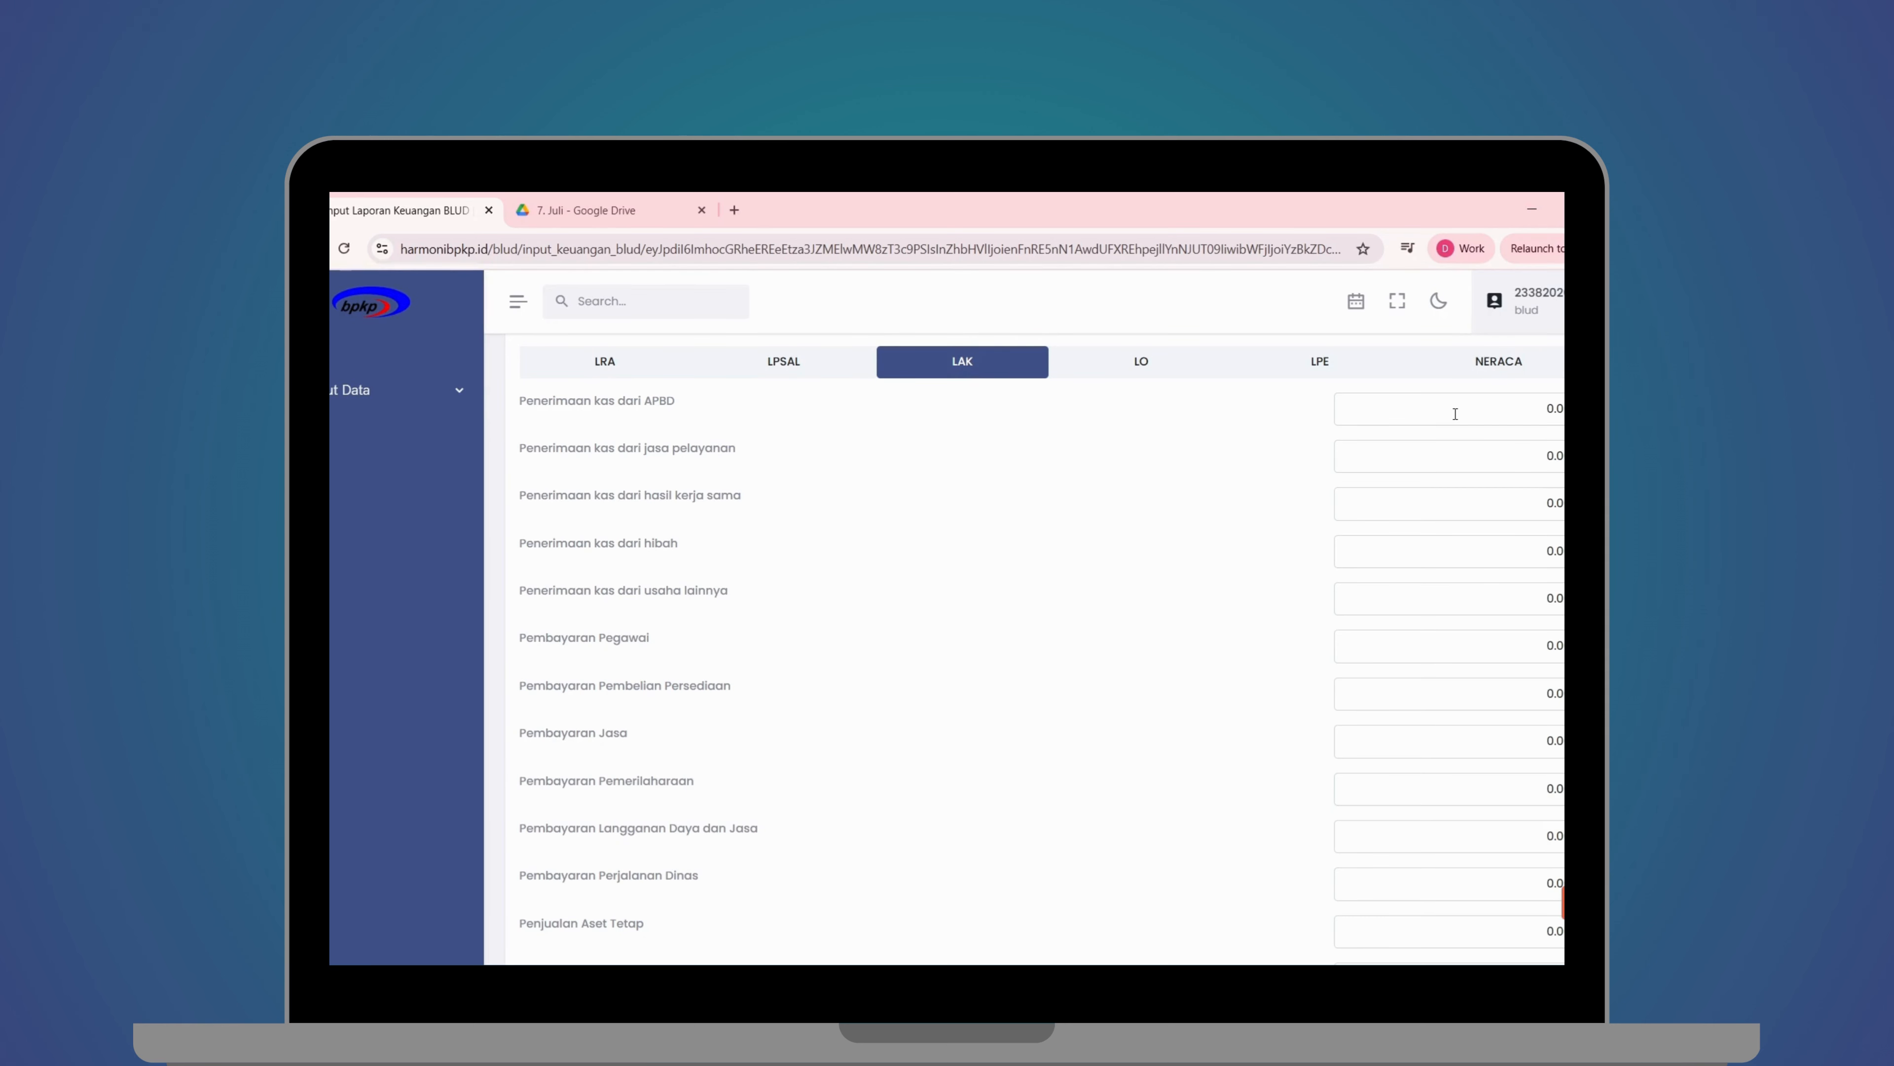
Enter 40,000,000,000 for Penerimaan kas dari APBD in the LAK form.
{"action": "scroll", "coordinate": [1450, 431], "scroll_direction": "down", "scroll_amount": 5}
{"action": "scroll", "coordinate": [1724, 429], "scroll_direction": "down", "scroll_amount": 4}
{"action": "scroll", "coordinate": [1724, 430], "scroll_direction": "up", "scroll_amount": 6}
{"action": "scroll", "coordinate": [1724, 429], "scroll_direction": "up", "scroll_amount": 3}
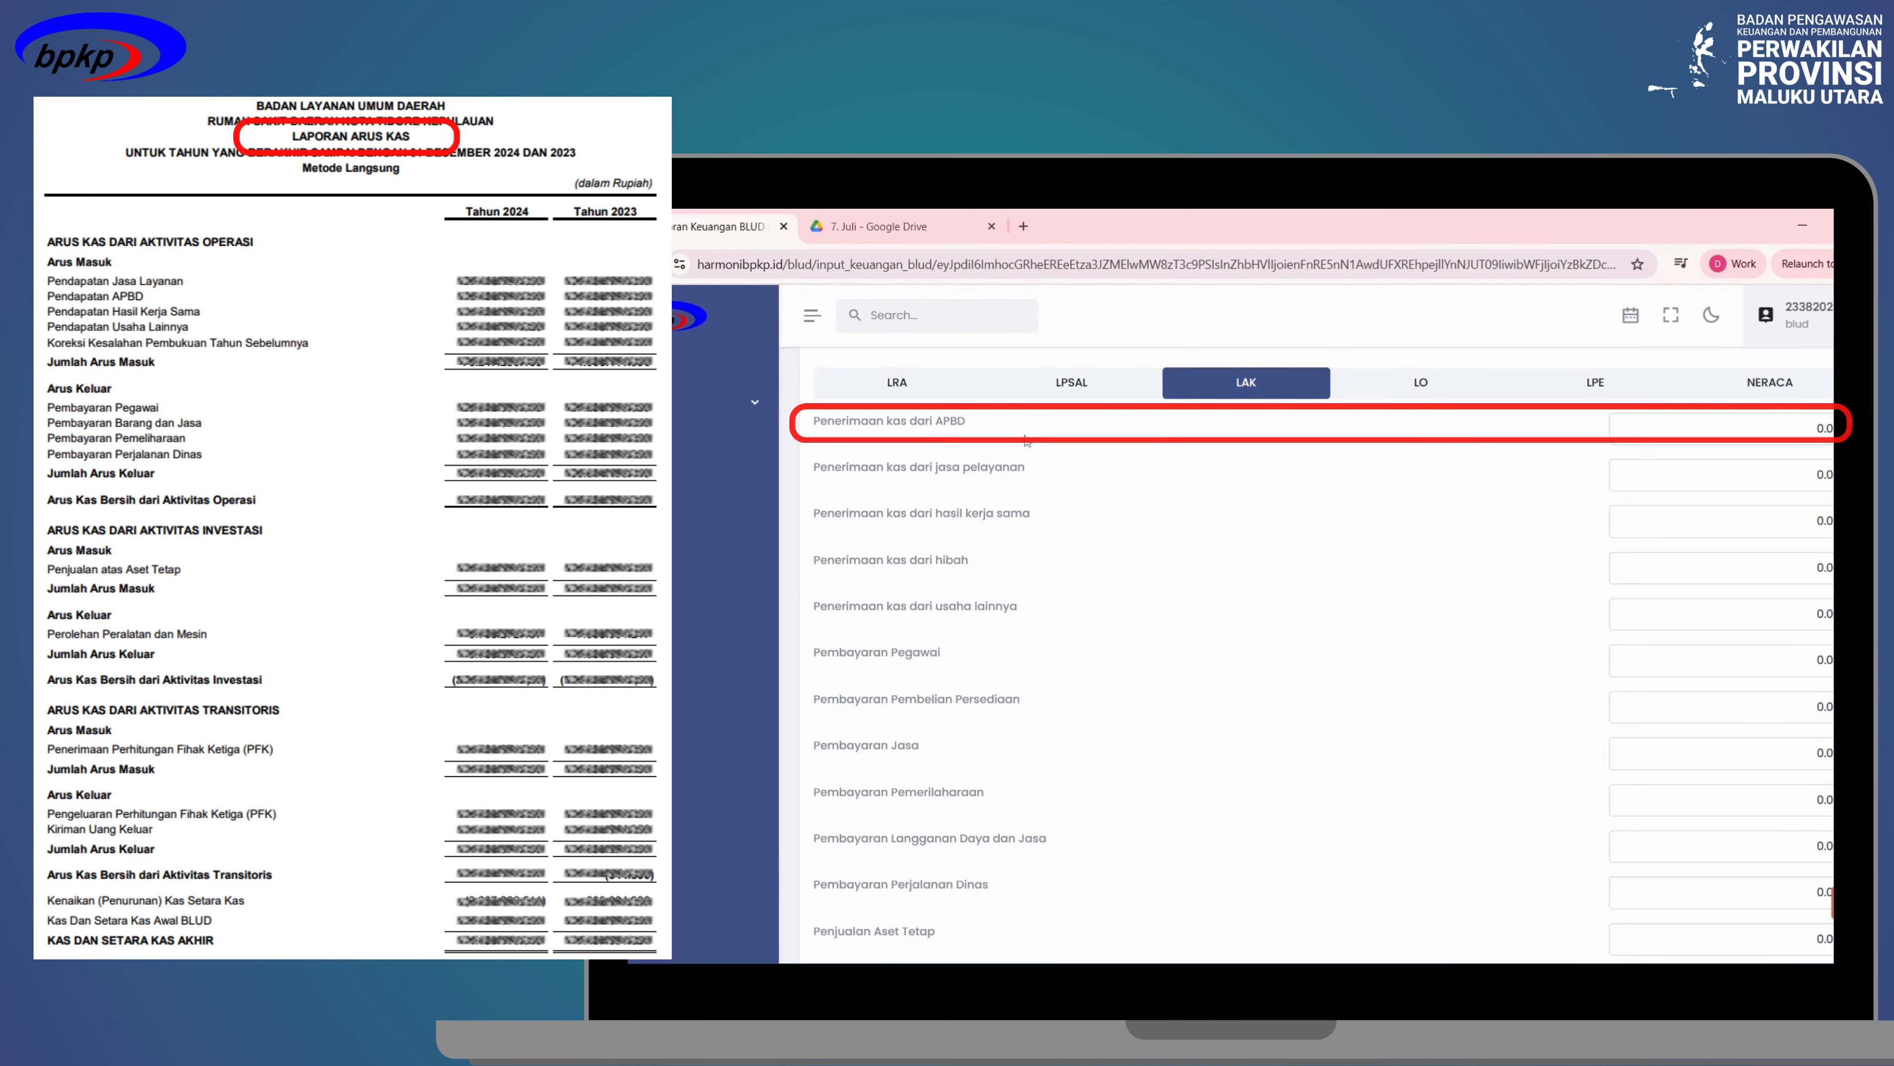
{"action": "left_click_drag", "start_coordinate": [809, 422], "coordinate": [970, 436]}
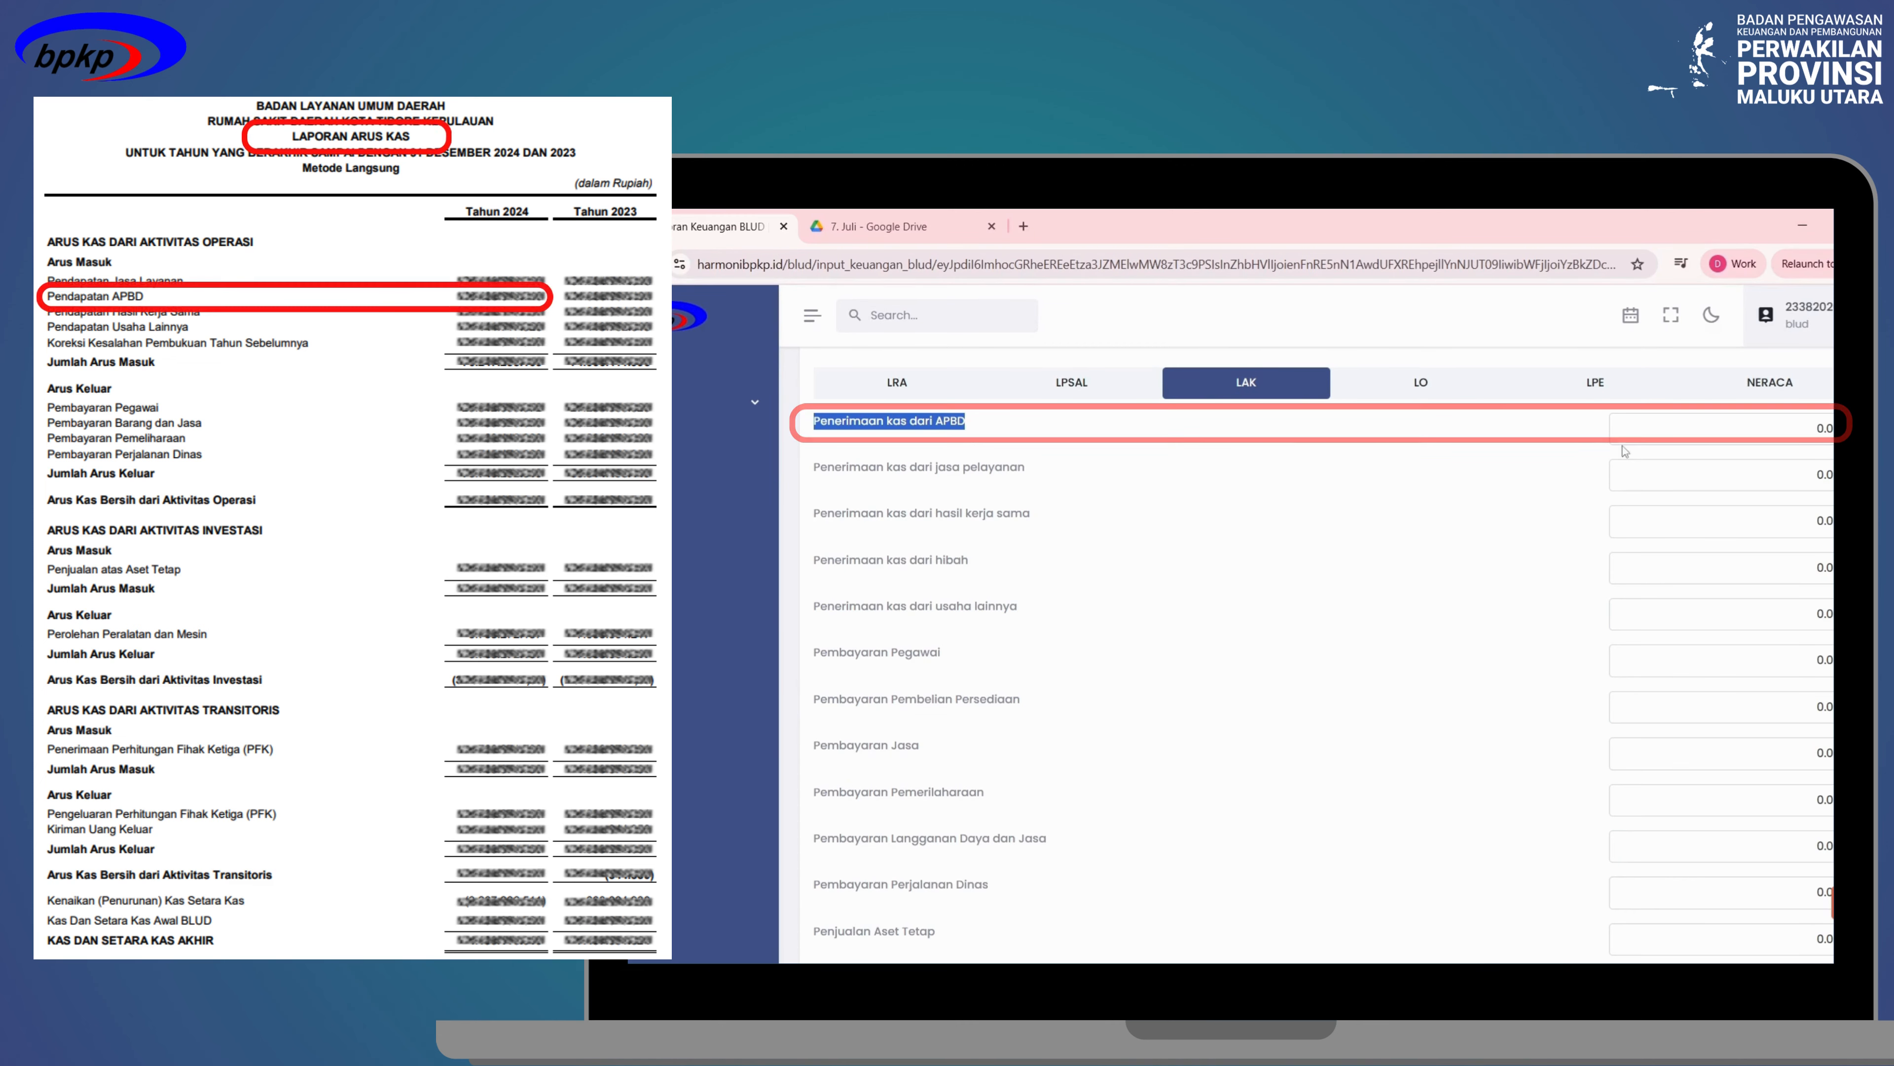
{"action": "left_click", "coordinate": [1820, 428]}
{"action": "left_click_drag", "start_coordinate": [1812, 429], "coordinate": [1833, 429]}
{"action": "type", "text": "4000000000"}
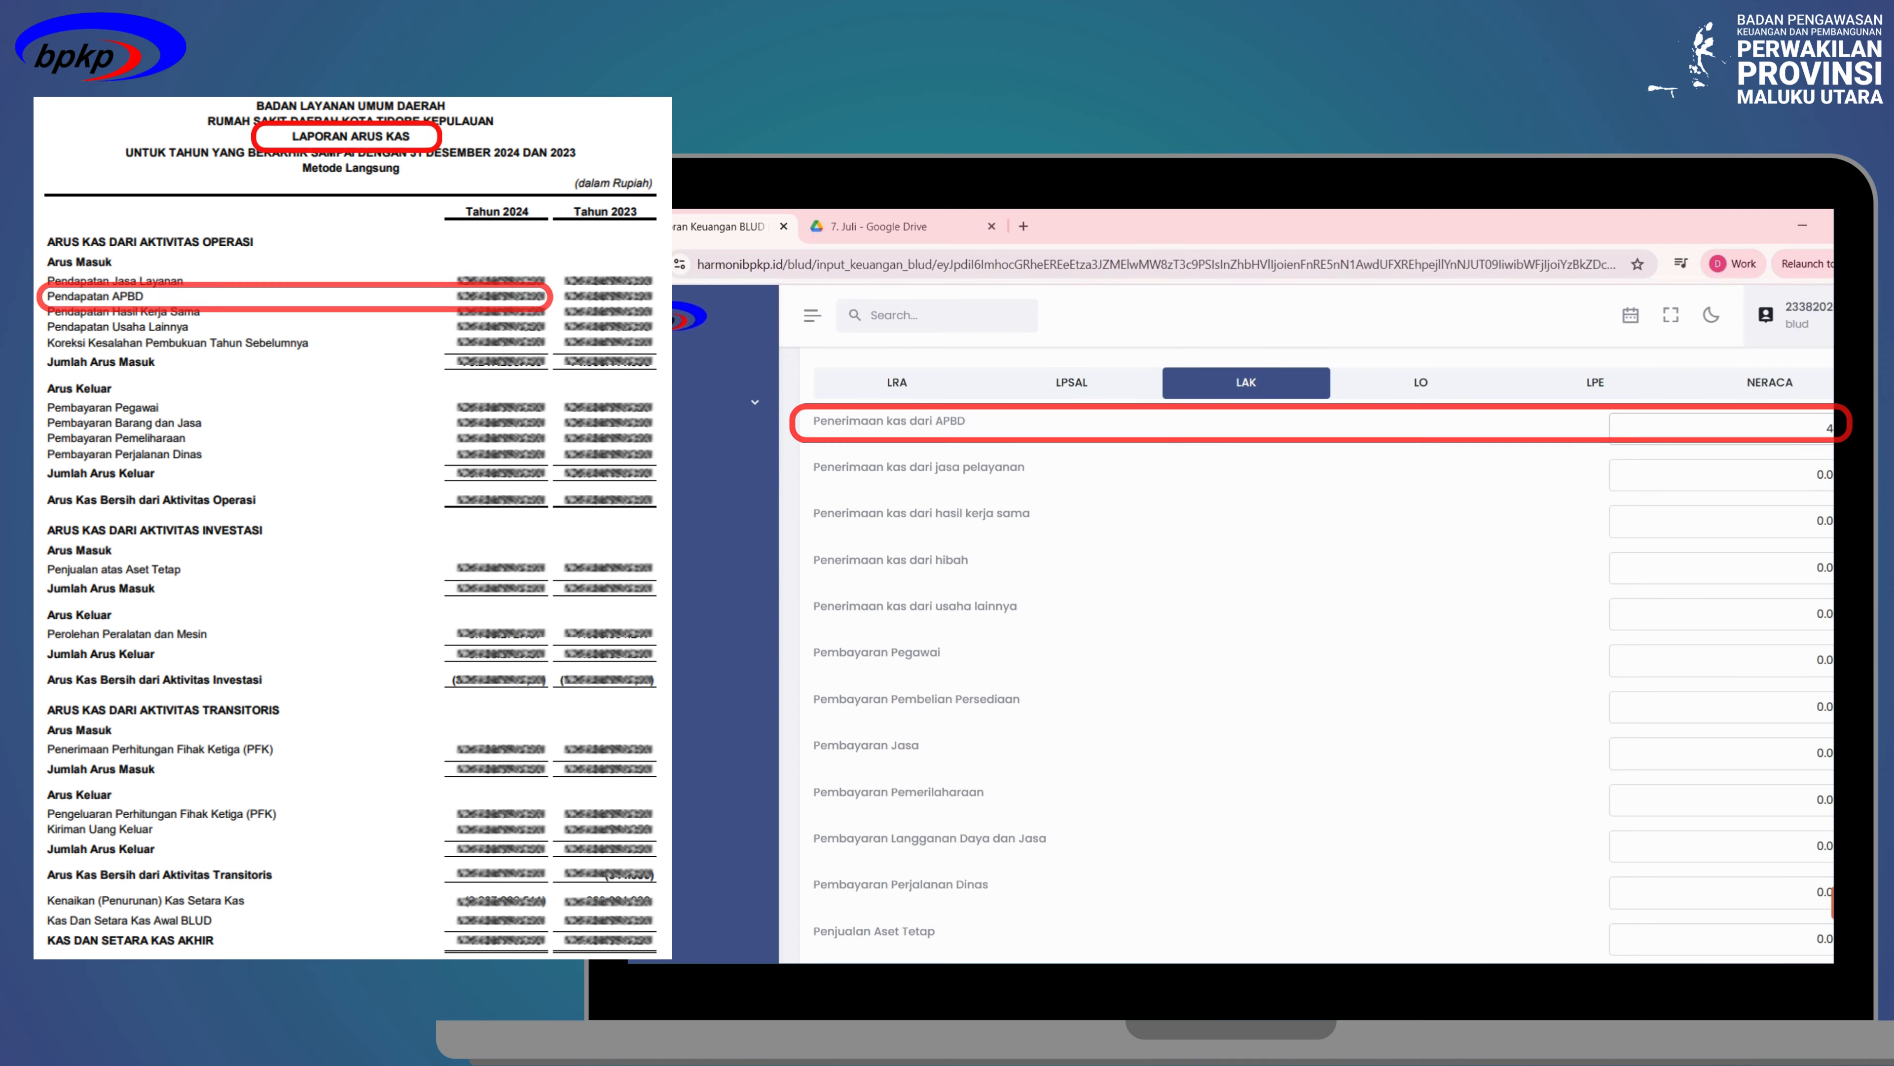
{"action": "type", "text": "0,000,000,00"}
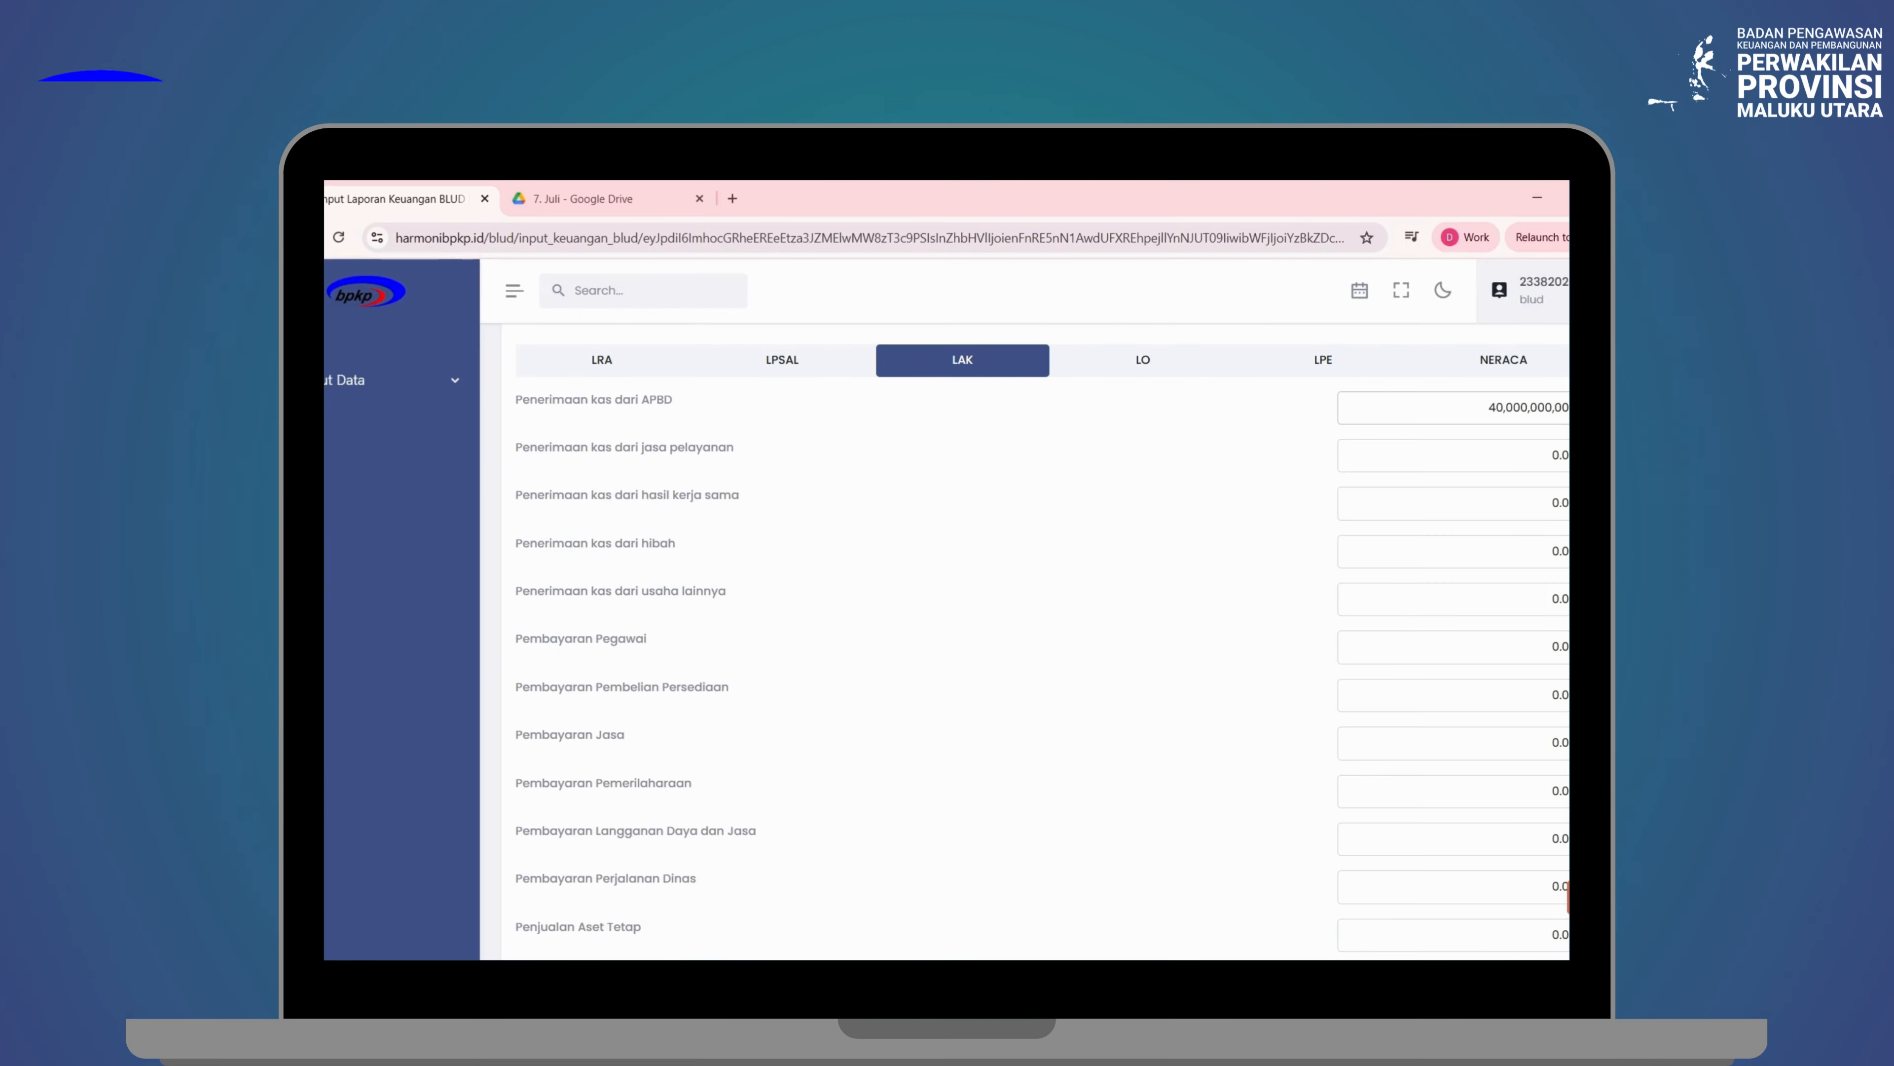
Examine the LAK form's Pengeluaran Perhitungan Pihak Ketiga, Kenaikan (Penurunan) Kas BLUD and Saldo Awal Kas dan Setara Kas BLUD fields.
{"action": "scroll", "coordinate": [1471, 514], "scroll_direction": "down", "scroll_amount": 10}
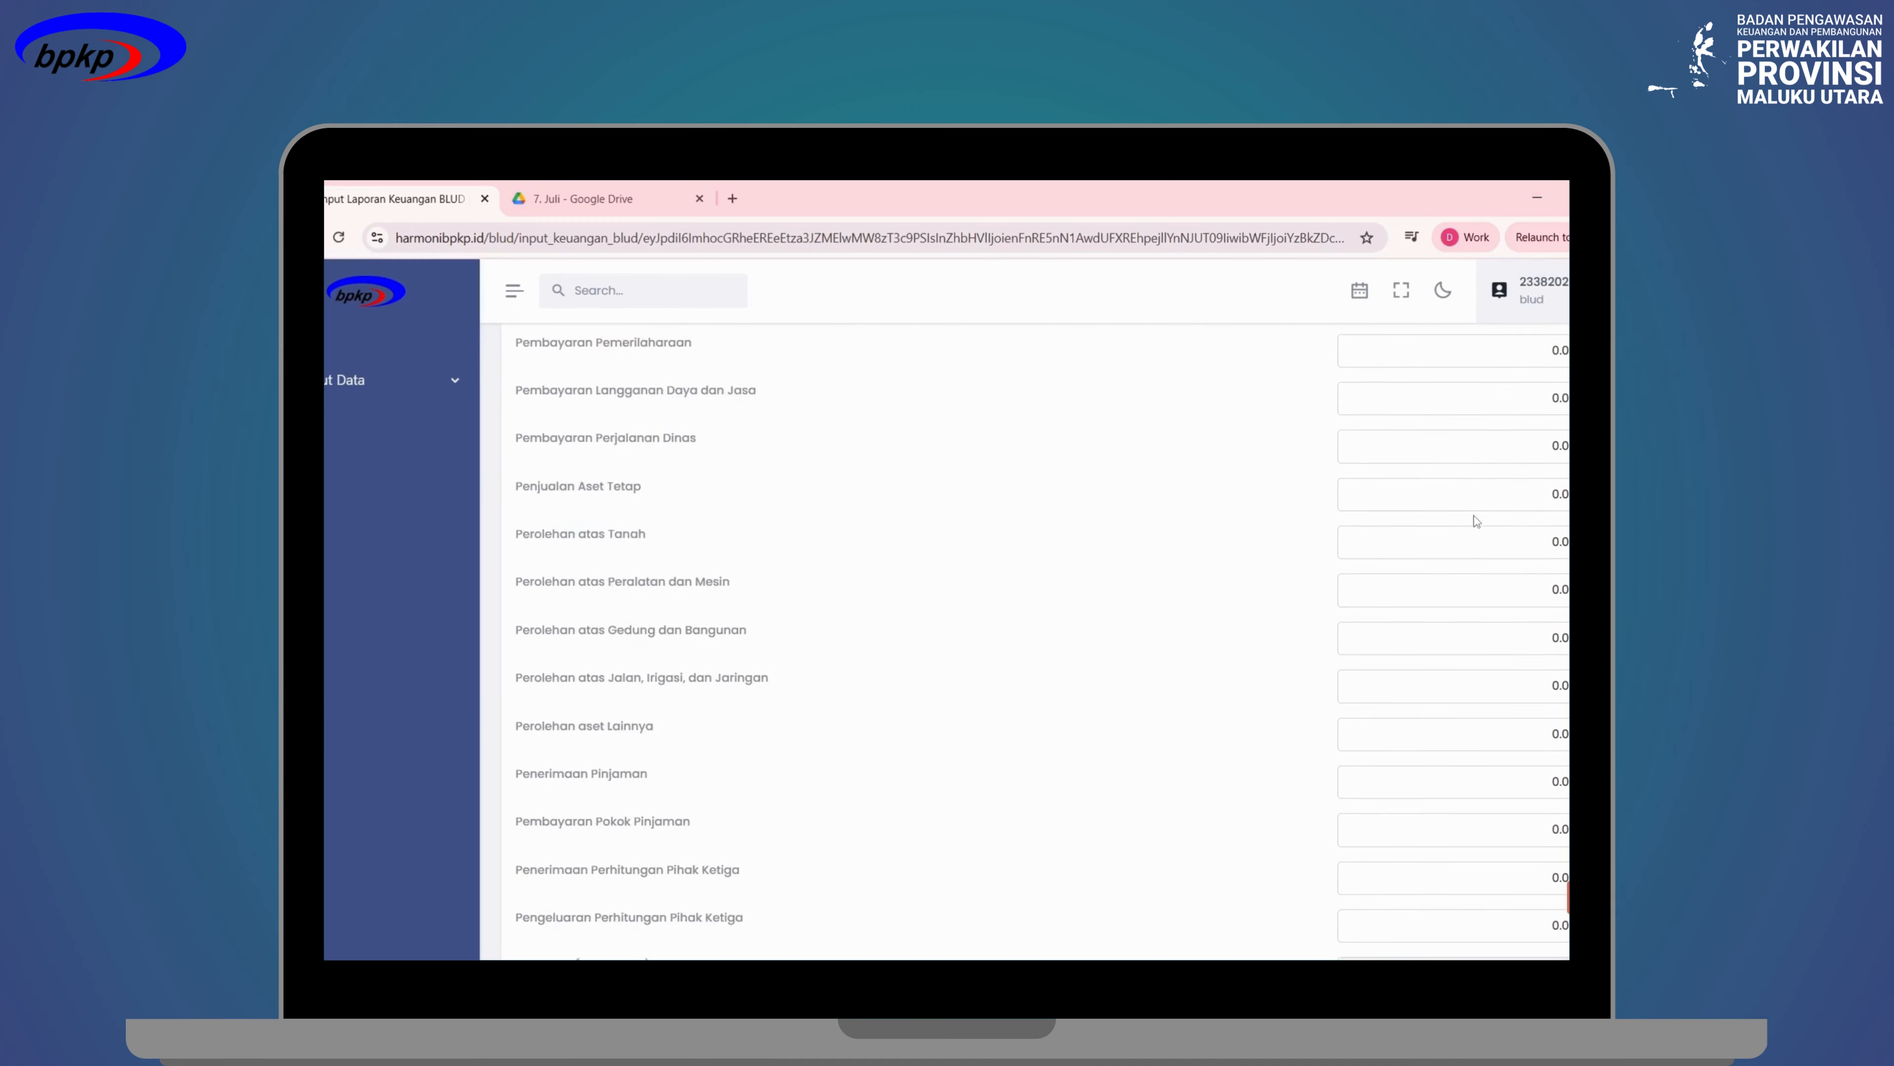
{"action": "left_click_drag", "start_coordinate": [520, 728], "coordinate": [754, 735]}
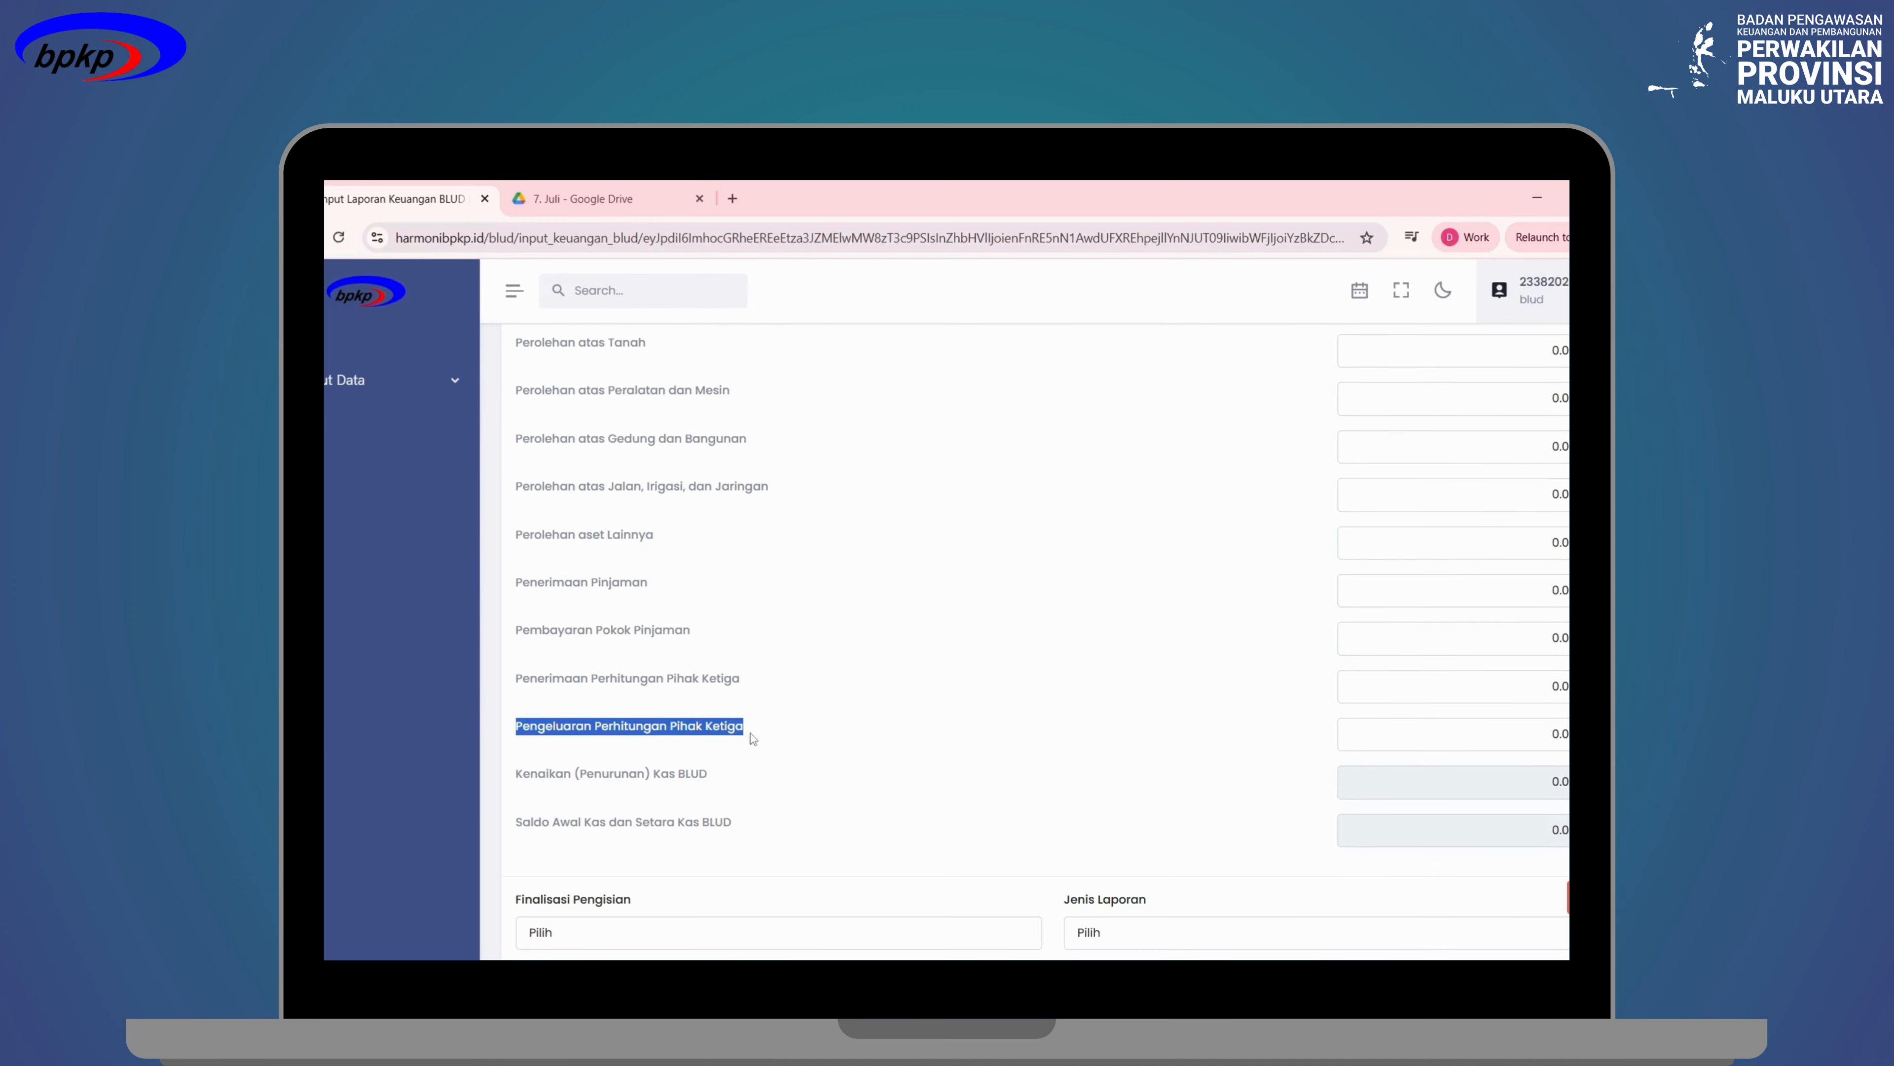
{"action": "left_click", "coordinate": [1450, 734]}
{"action": "left_click", "coordinate": [1483, 797]}
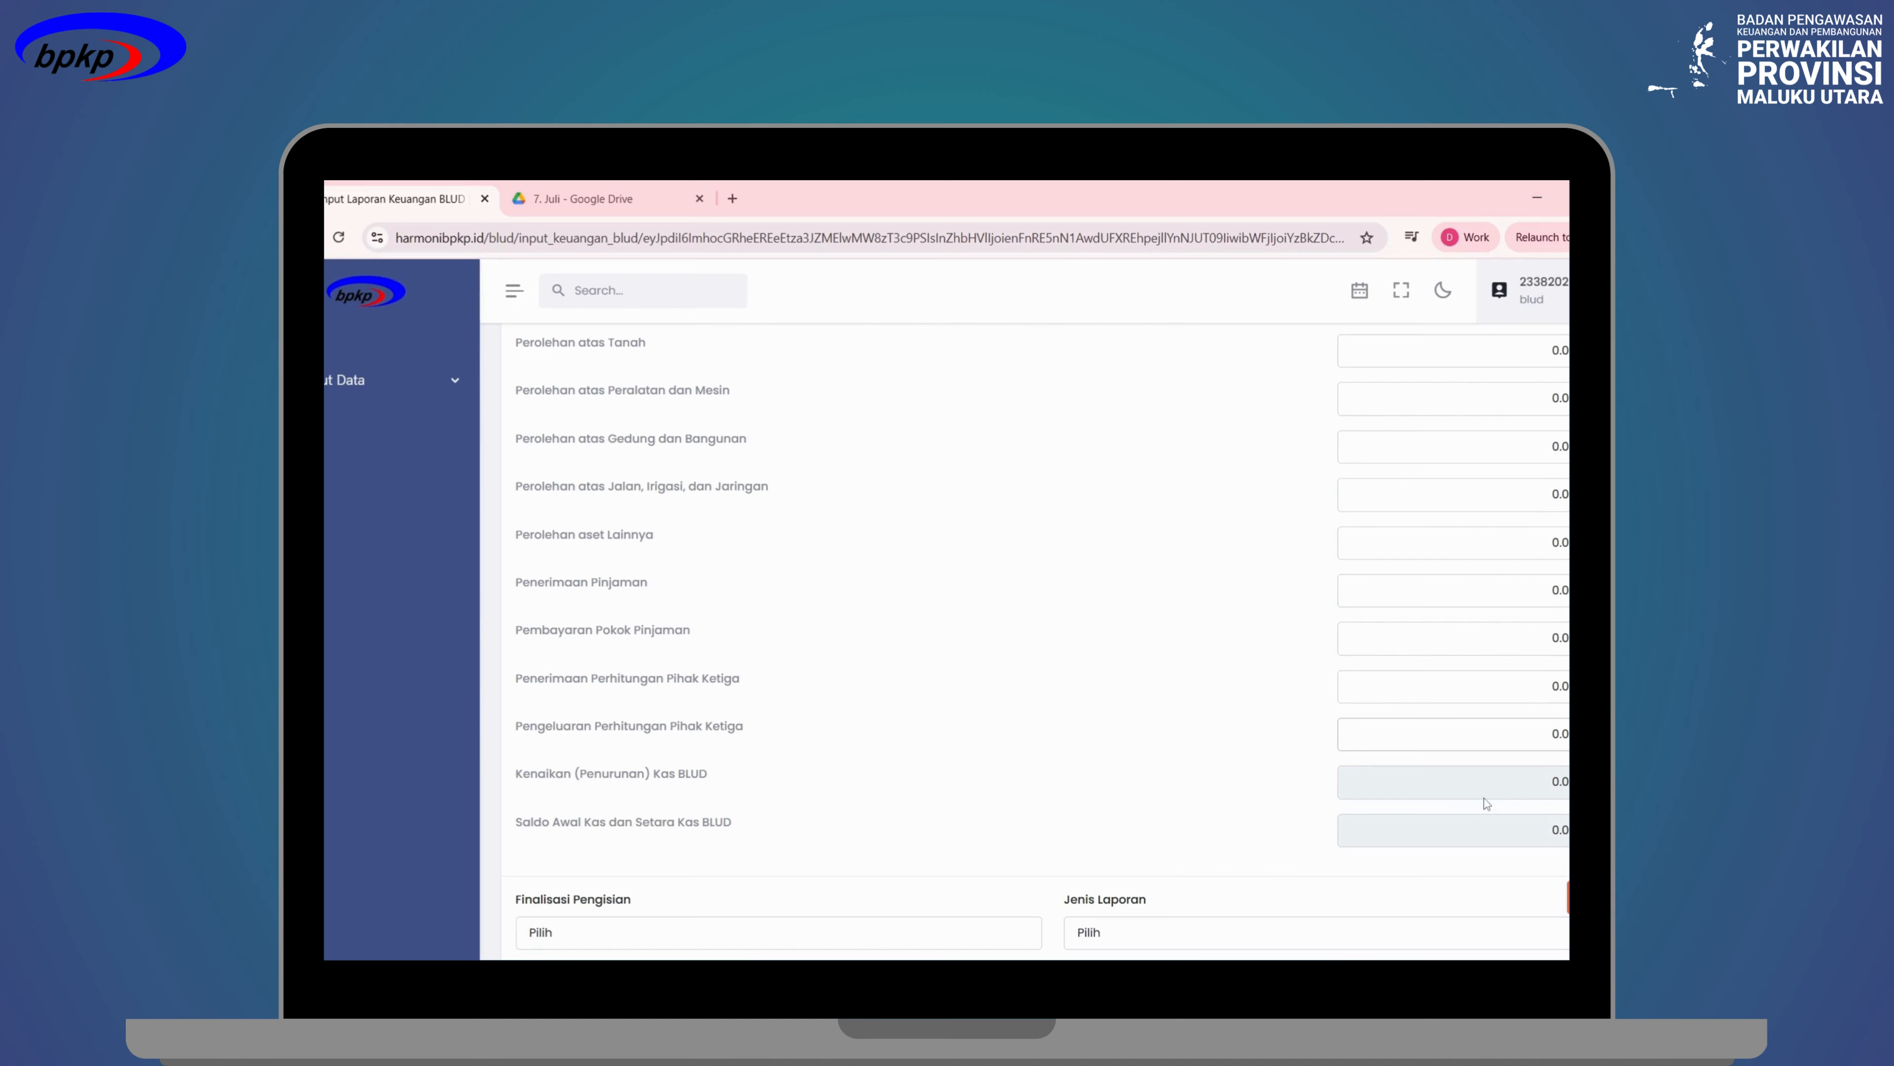
{"action": "left_click_drag", "start_coordinate": [1546, 783], "coordinate": [1569, 785]}
{"action": "left_click", "coordinate": [1543, 831]}
{"action": "left_click", "coordinate": [1545, 833]}
Set the LAK form's Finalisasi Pengisian first to Draft and then to Final.
{"action": "scroll", "coordinate": [605, 834], "scroll_direction": "down", "scroll_amount": 2}
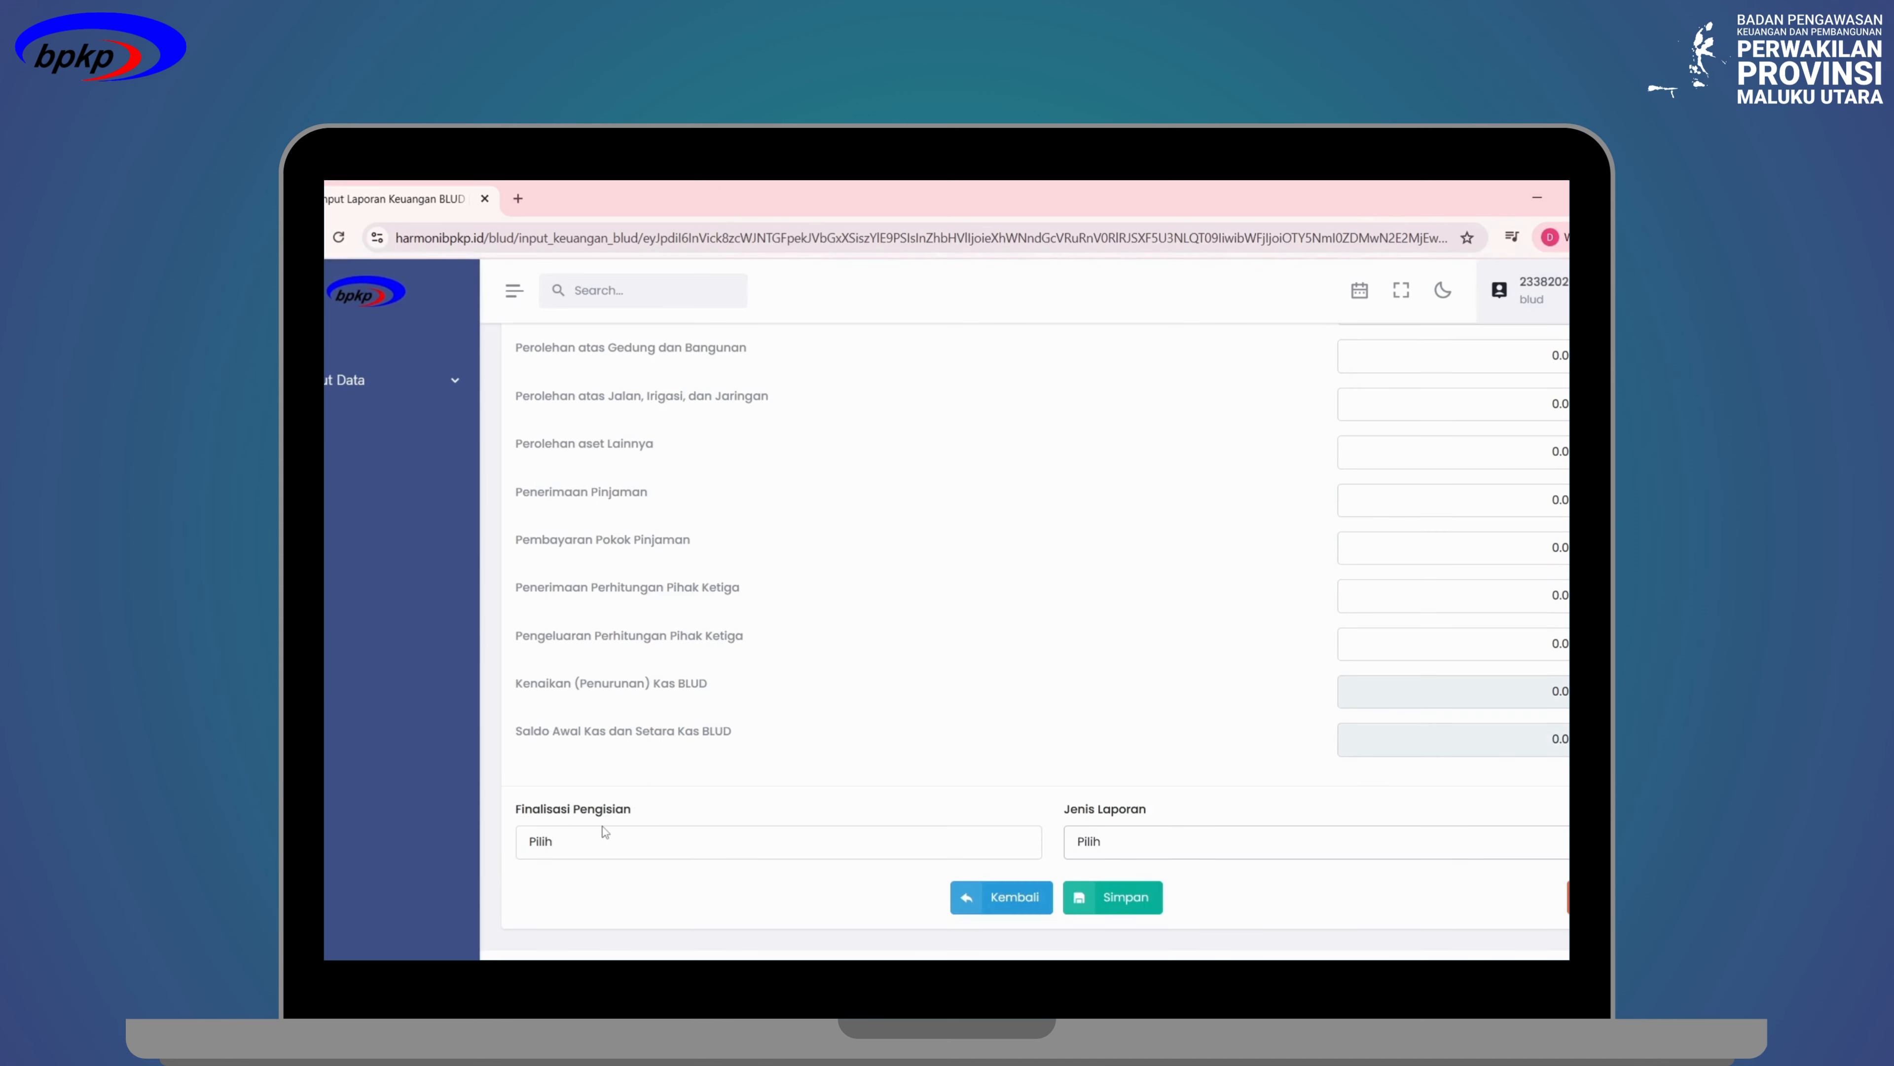
{"action": "left_click", "coordinate": [669, 838]}
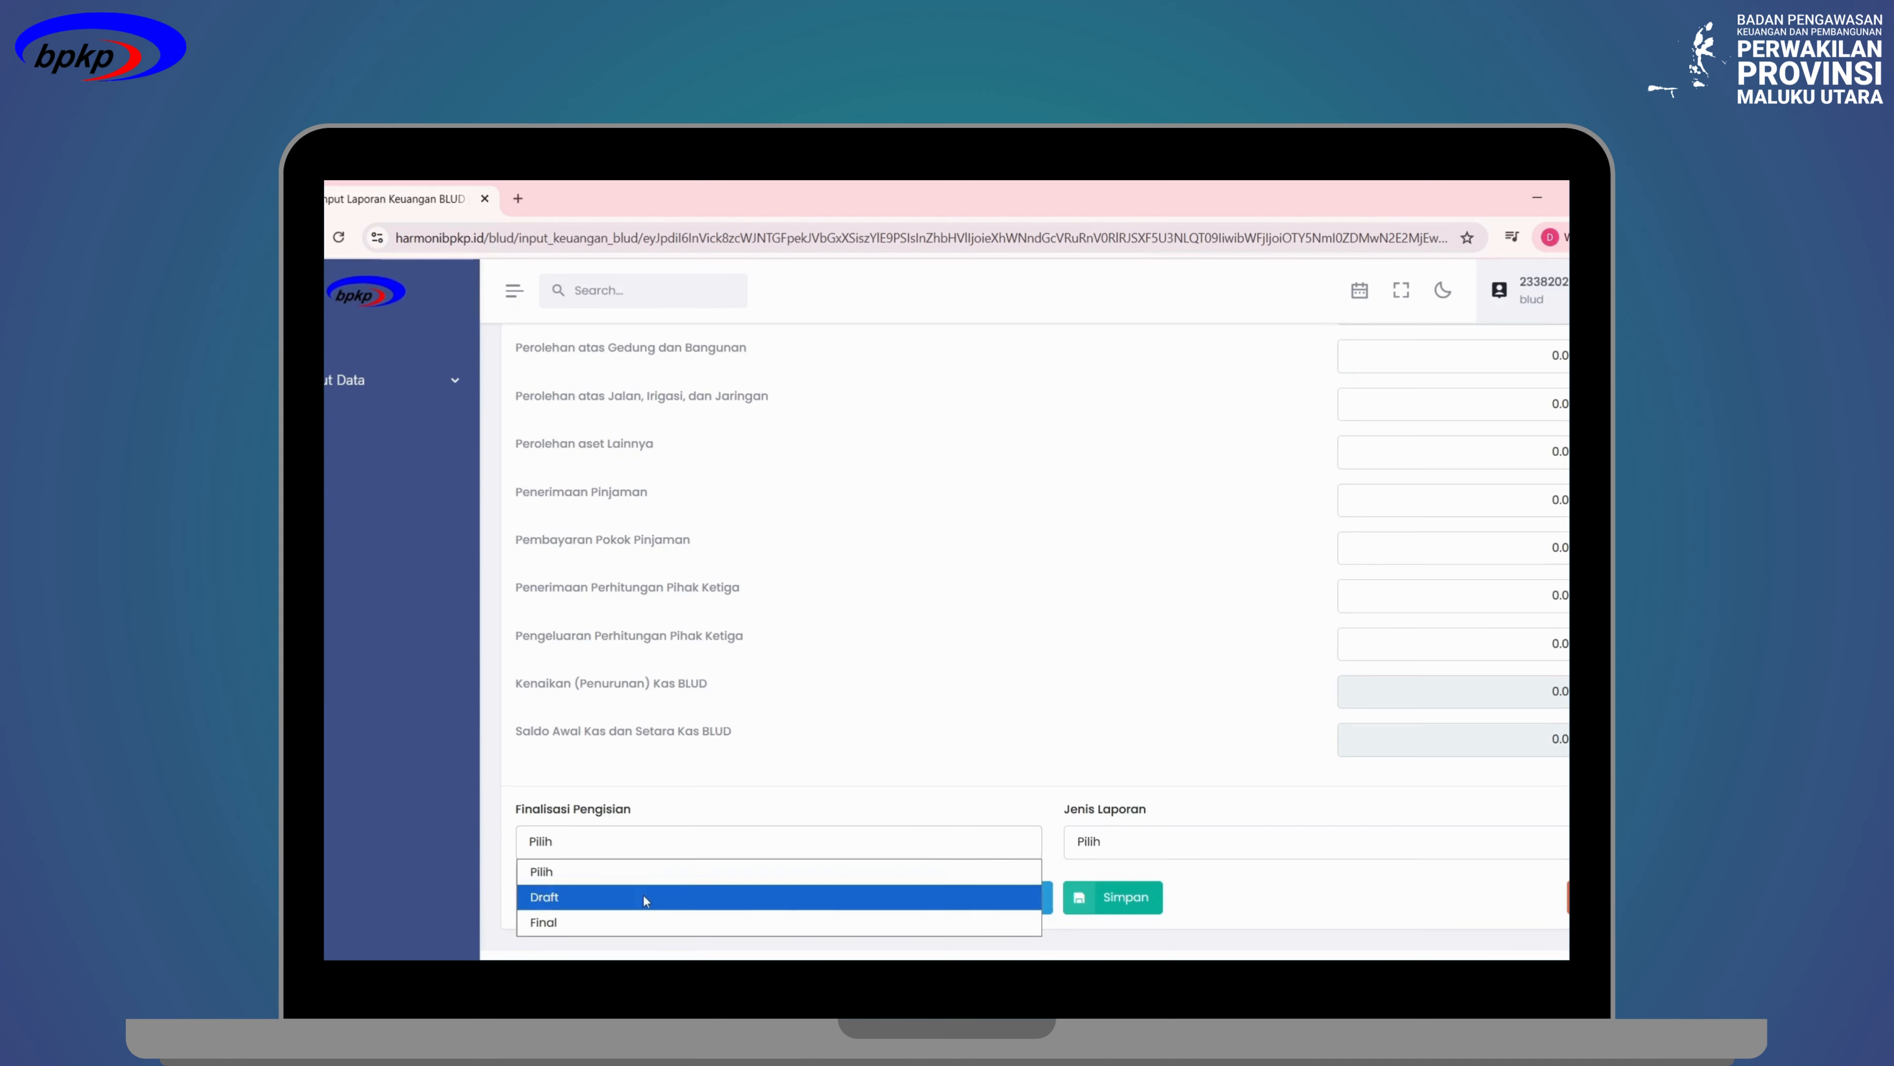
{"action": "left_click", "coordinate": [643, 896]}
{"action": "left_click", "coordinate": [656, 857]}
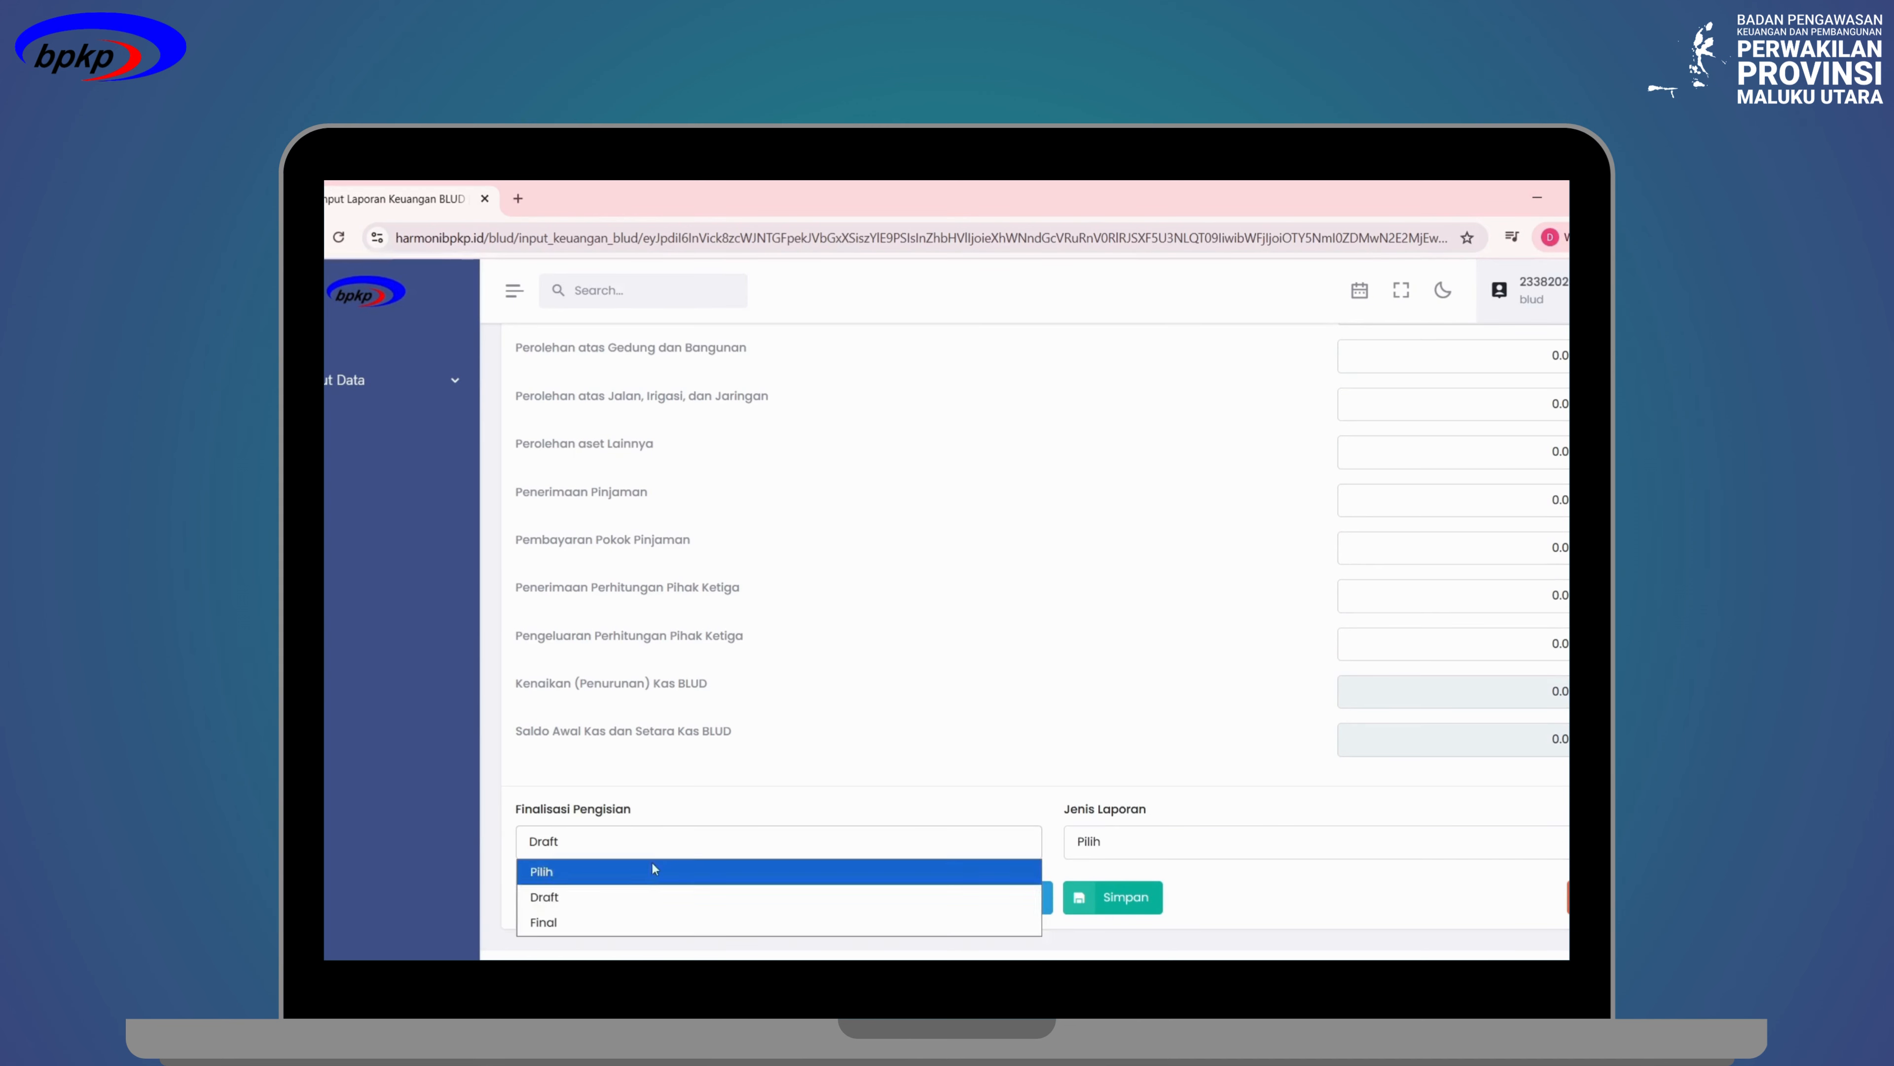
{"action": "left_click", "coordinate": [639, 916]}
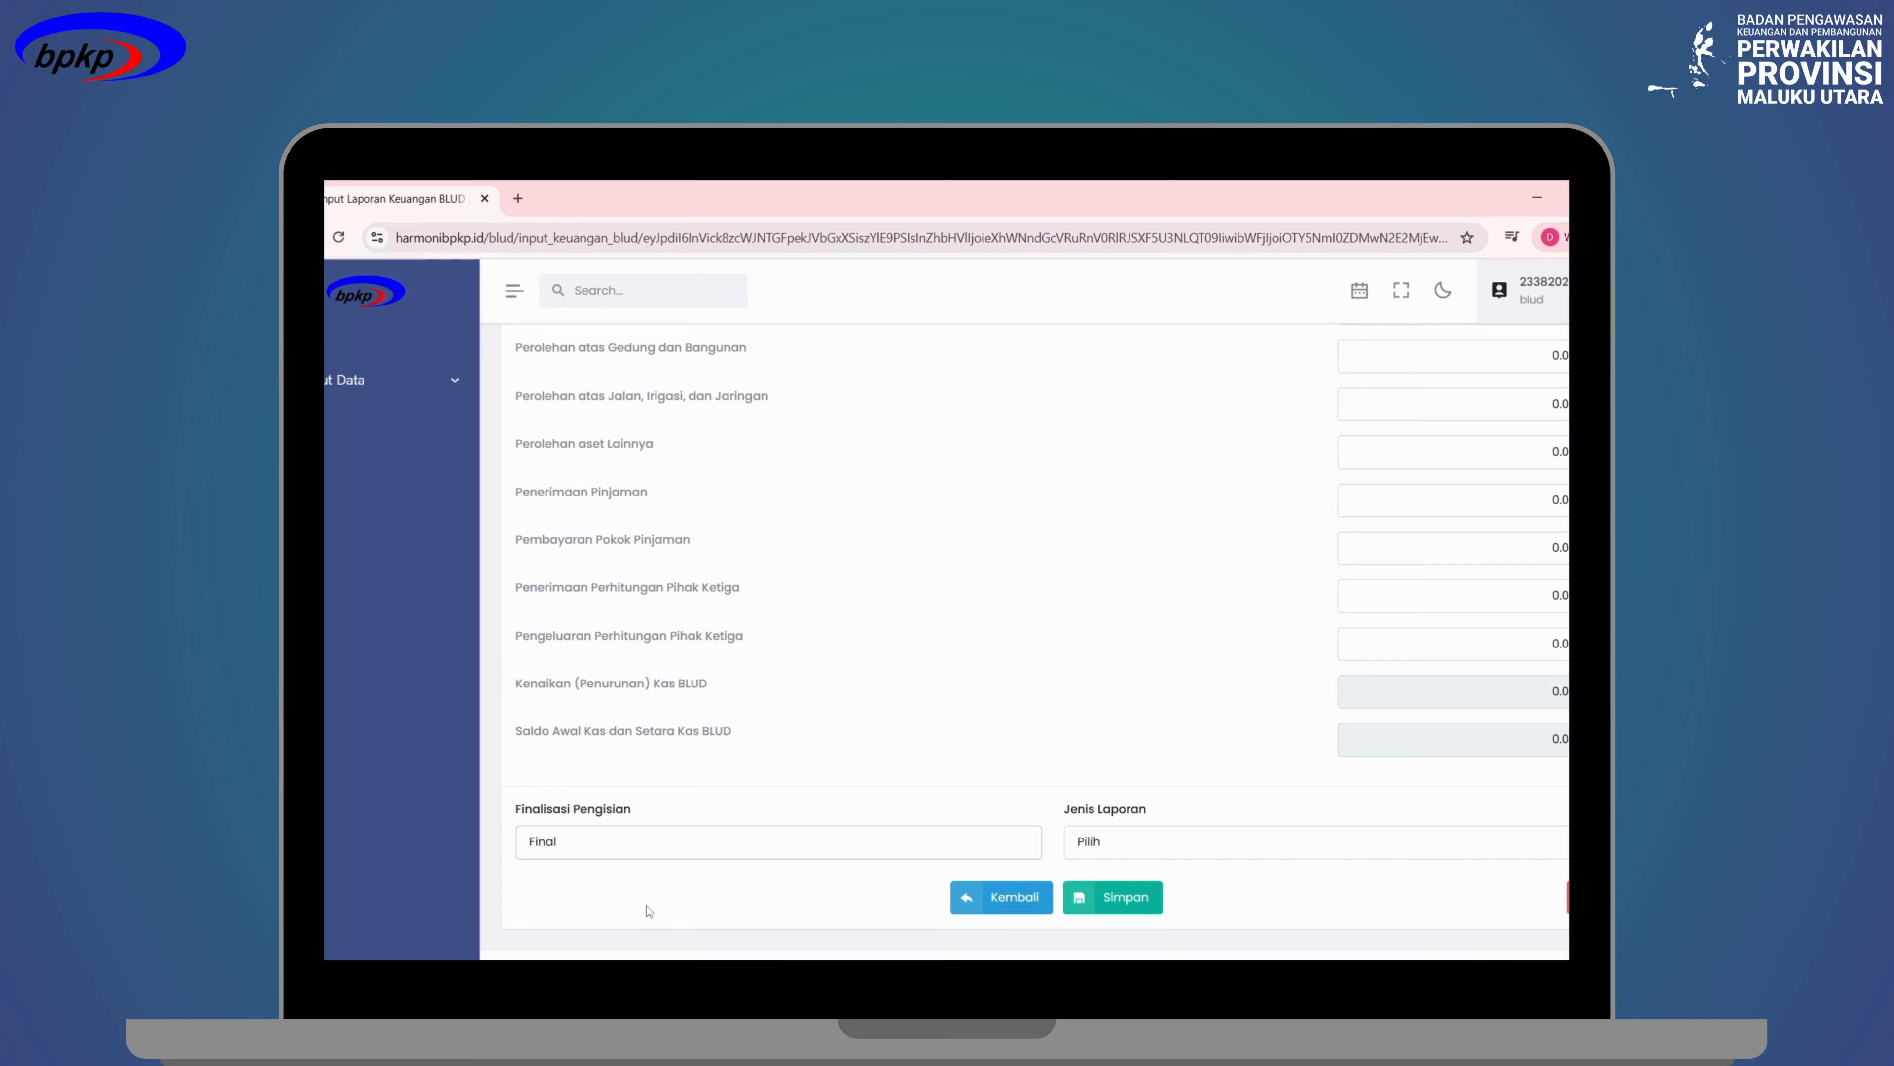
Set the LAK form's Jenis Laporan first to Audited and then to Unaudited.
{"action": "left_click", "coordinate": [1094, 850]}
{"action": "left_click", "coordinate": [1116, 893]}
{"action": "left_click", "coordinate": [1247, 852]}
{"action": "left_click", "coordinate": [1218, 921]}
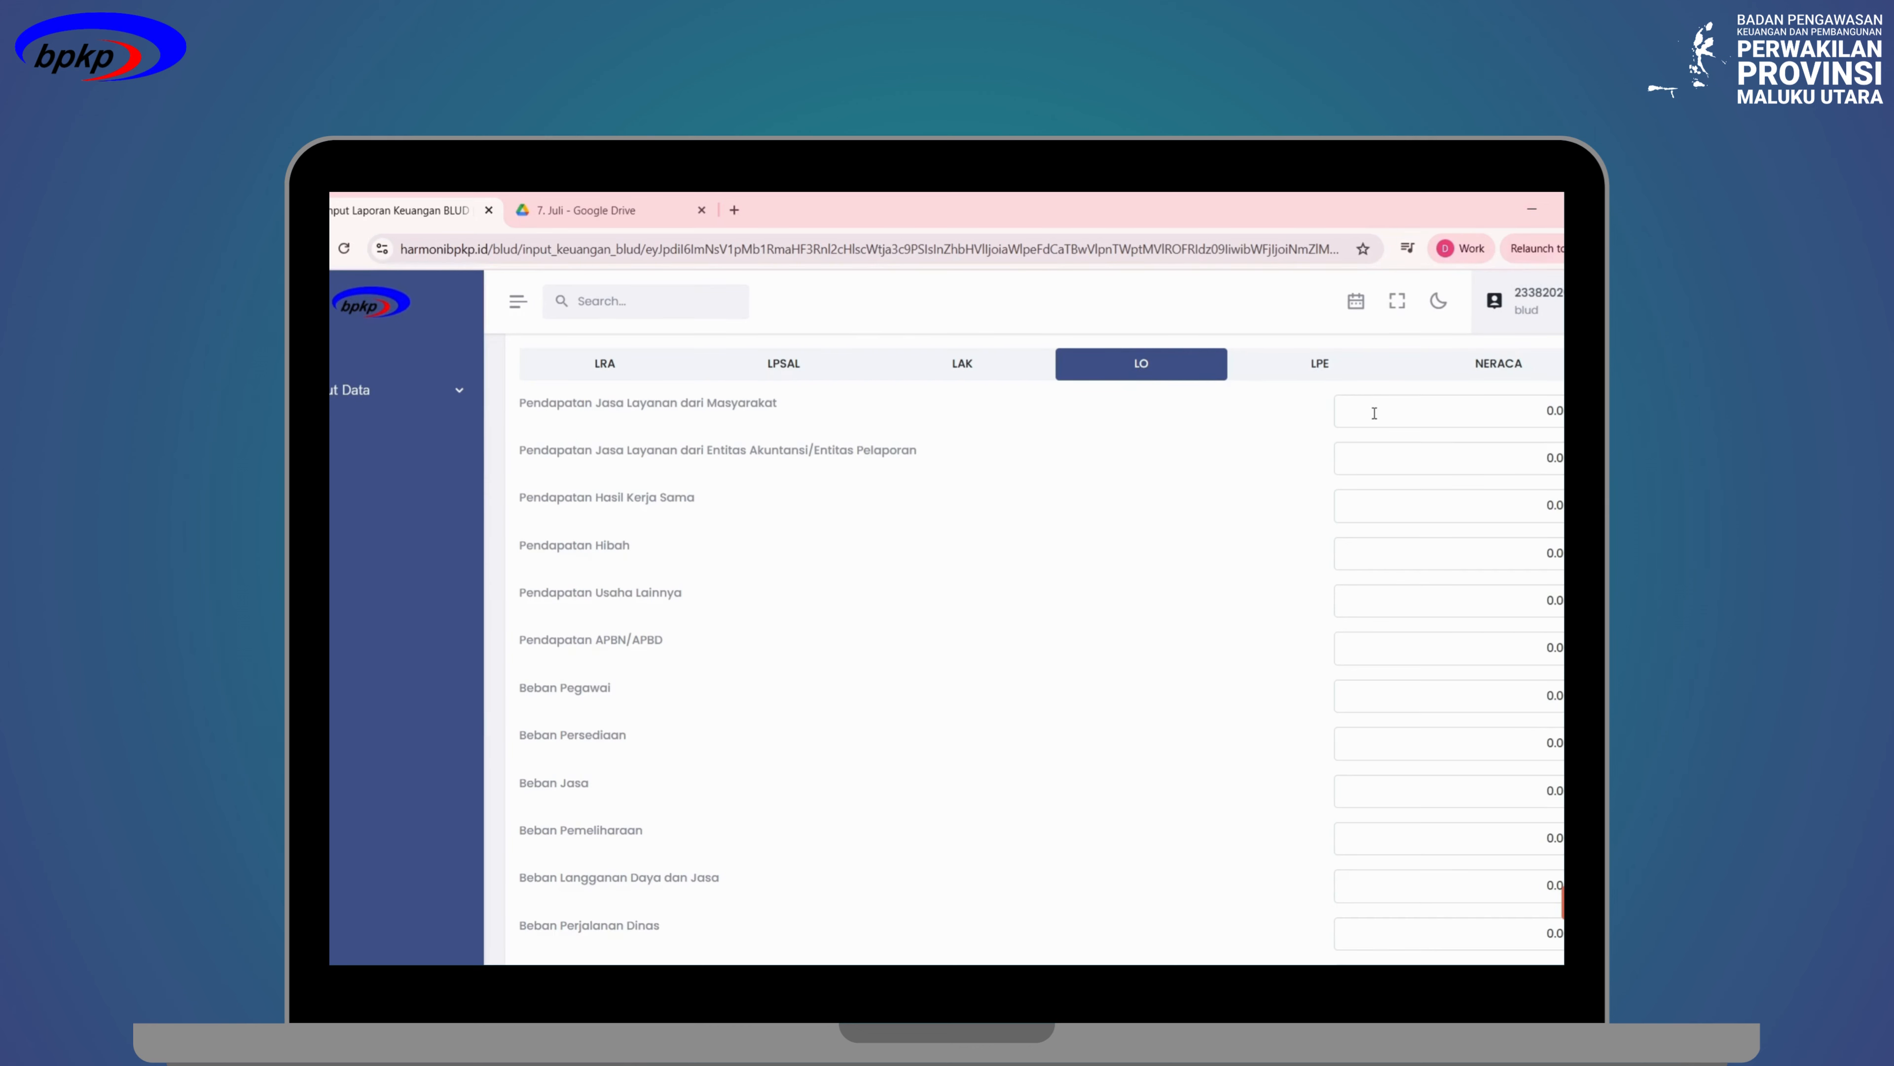
Enter 25,000,000,000 for Pendapatan Jasa Layanan dari Masyarakat in the LO form.
{"action": "scroll", "coordinate": [1374, 413], "scroll_direction": "down", "scroll_amount": 10}
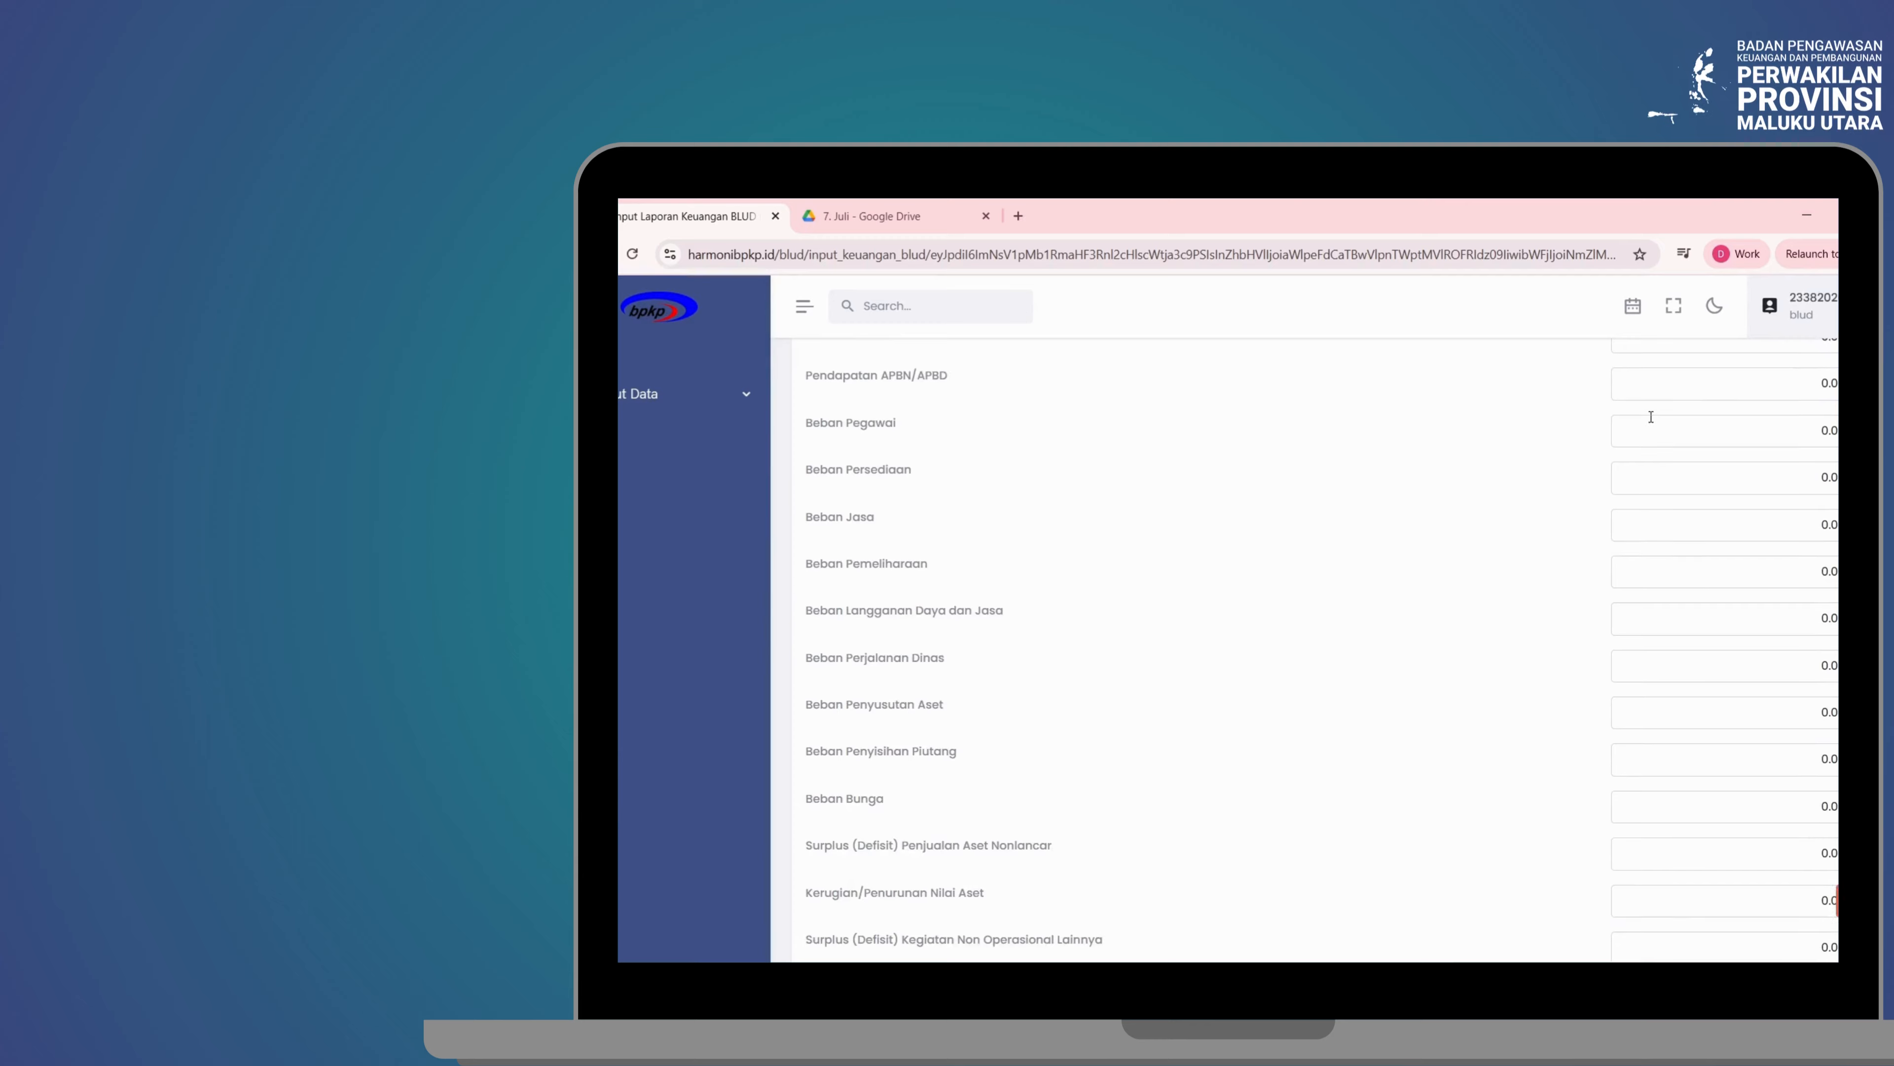
{"action": "scroll", "coordinate": [1651, 416], "scroll_direction": "up", "scroll_amount": 5}
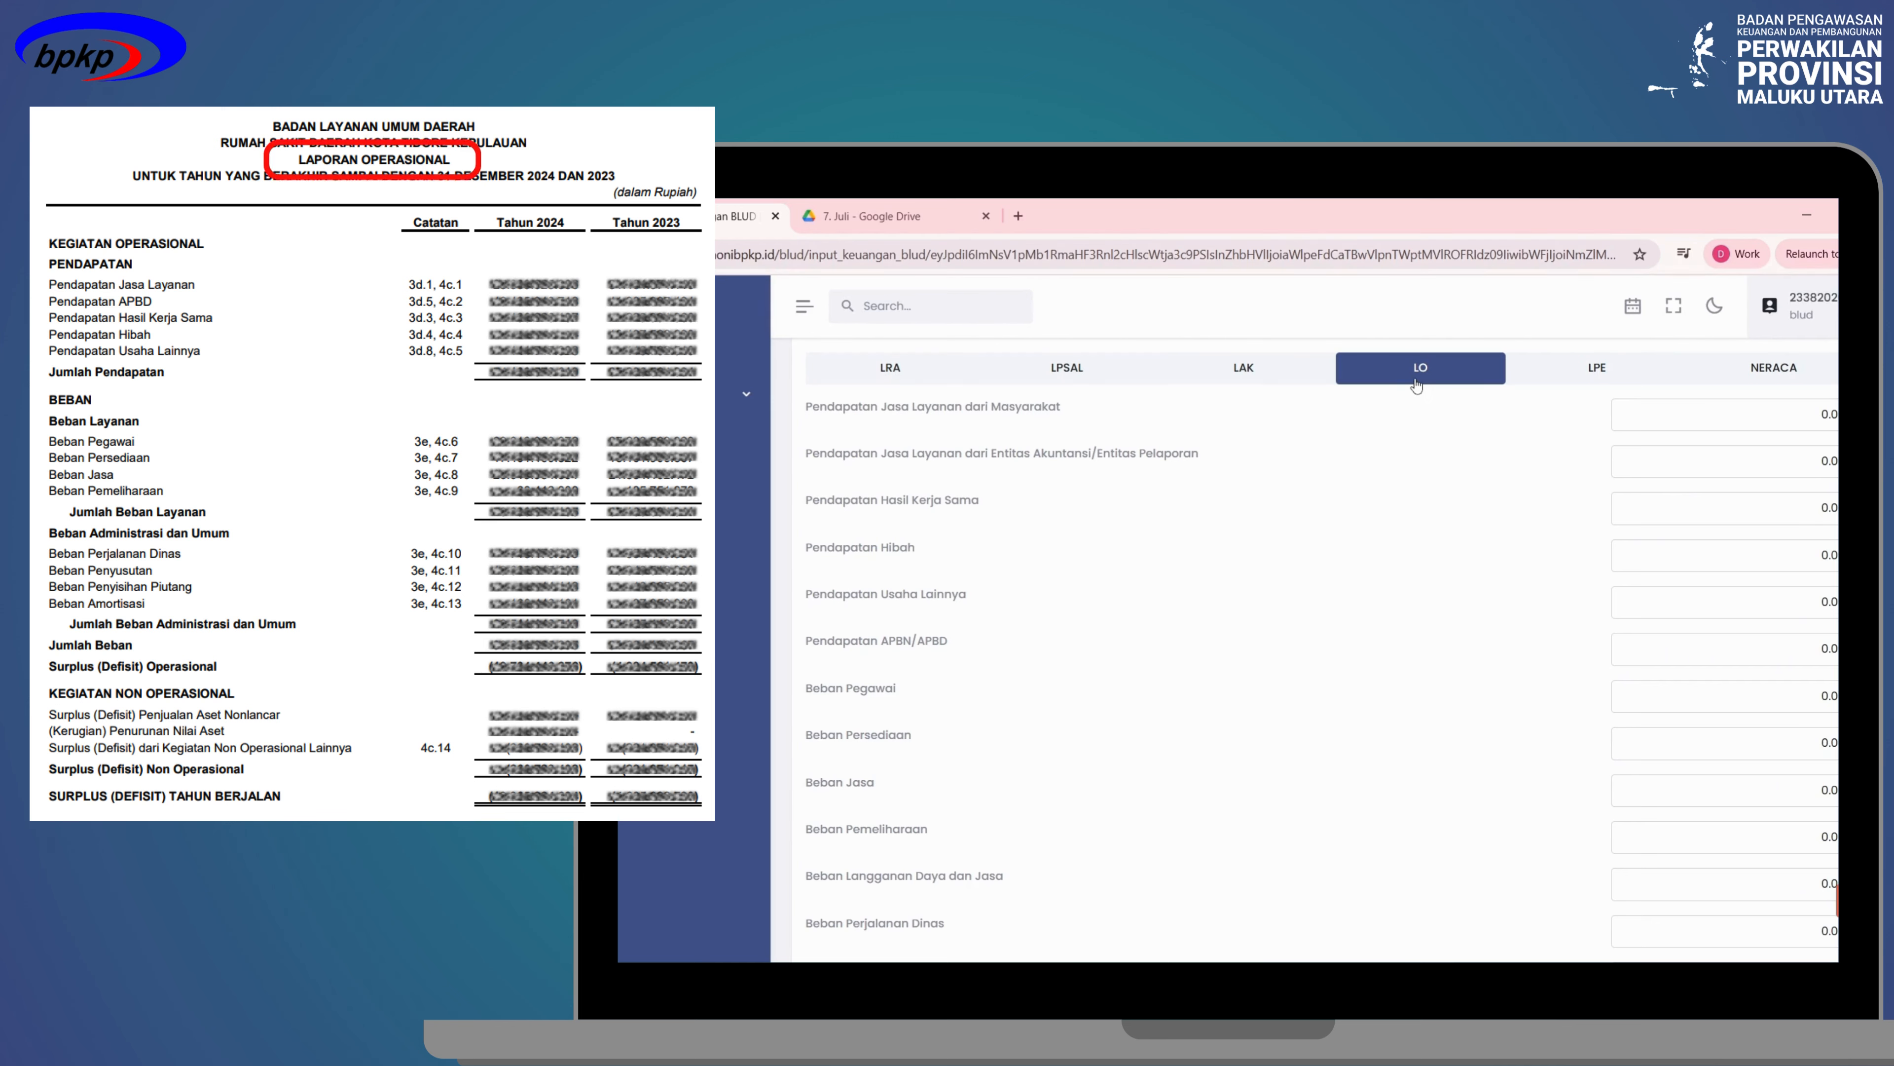
{"action": "left_click_drag", "start_coordinate": [806, 409], "coordinate": [1061, 409]}
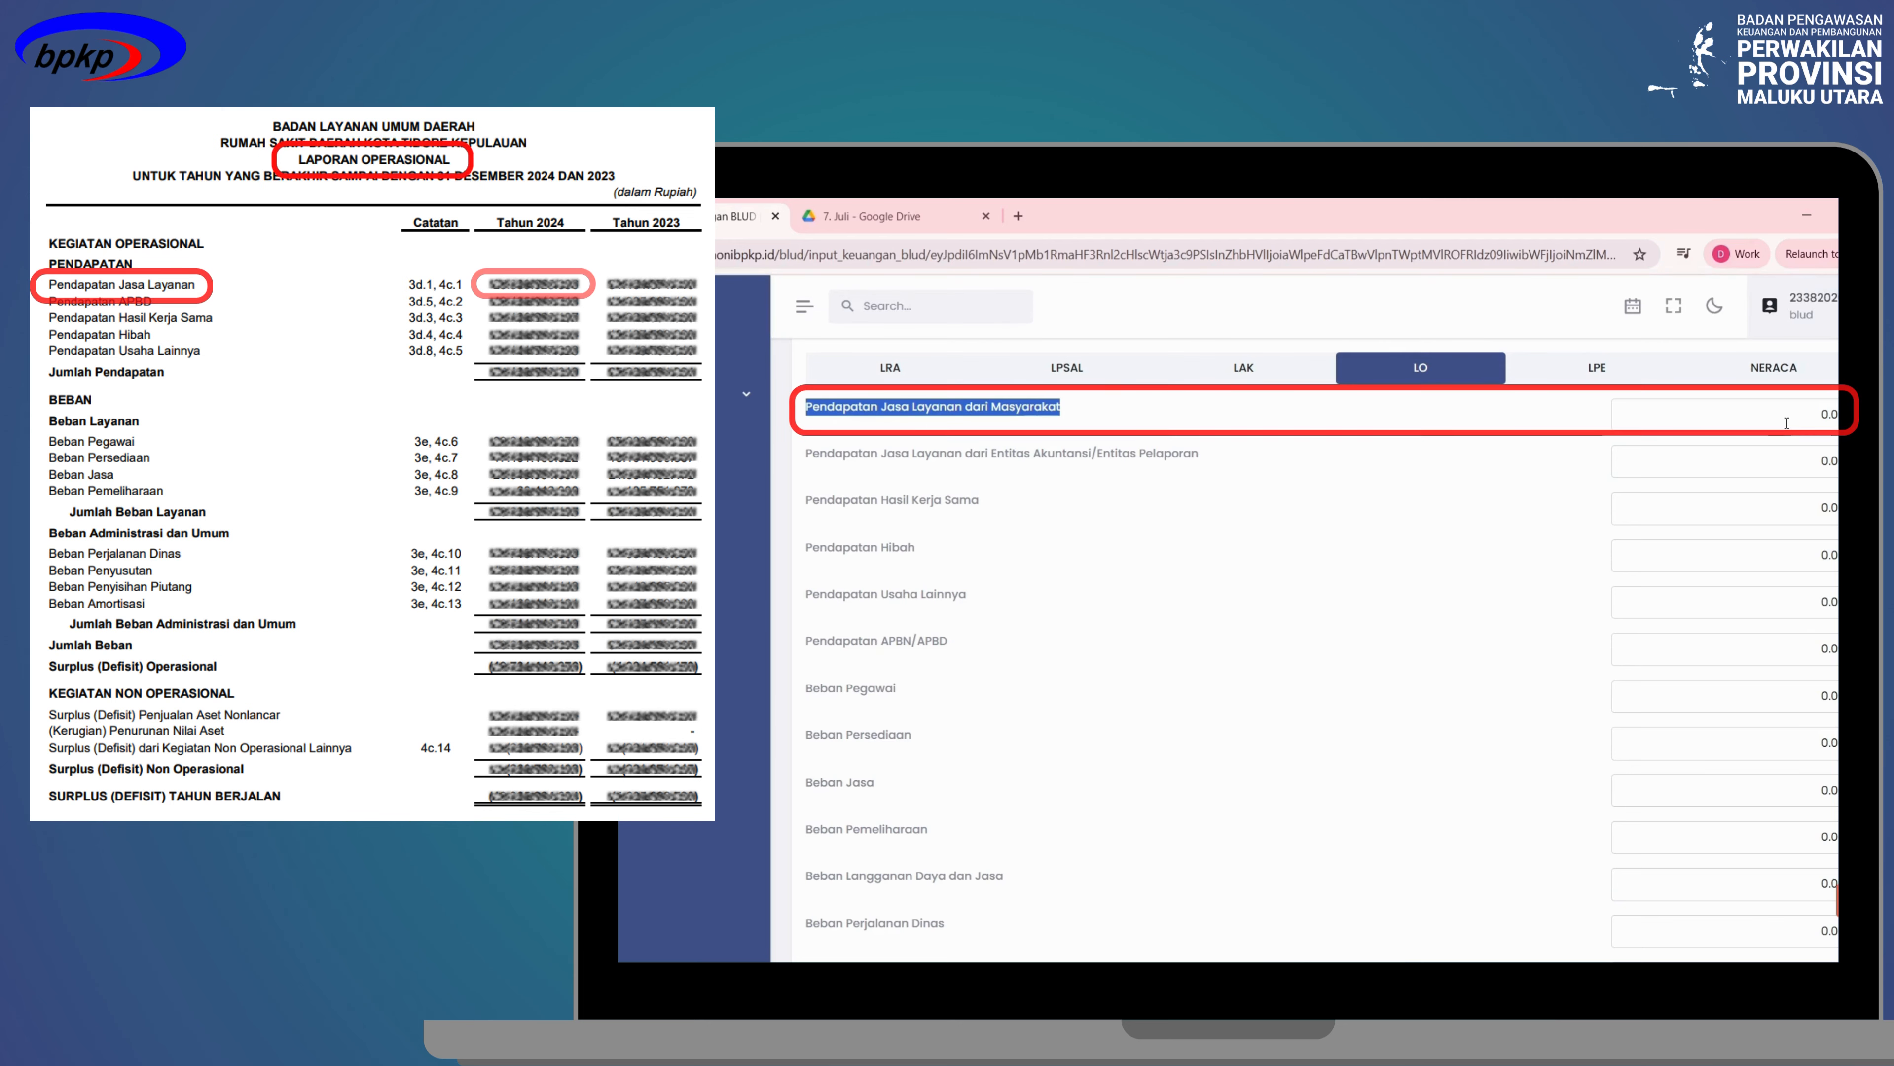
{"action": "left_click_drag", "start_coordinate": [1787, 424], "coordinate": [1837, 417]}
{"action": "type", "text": "250000,000000"}
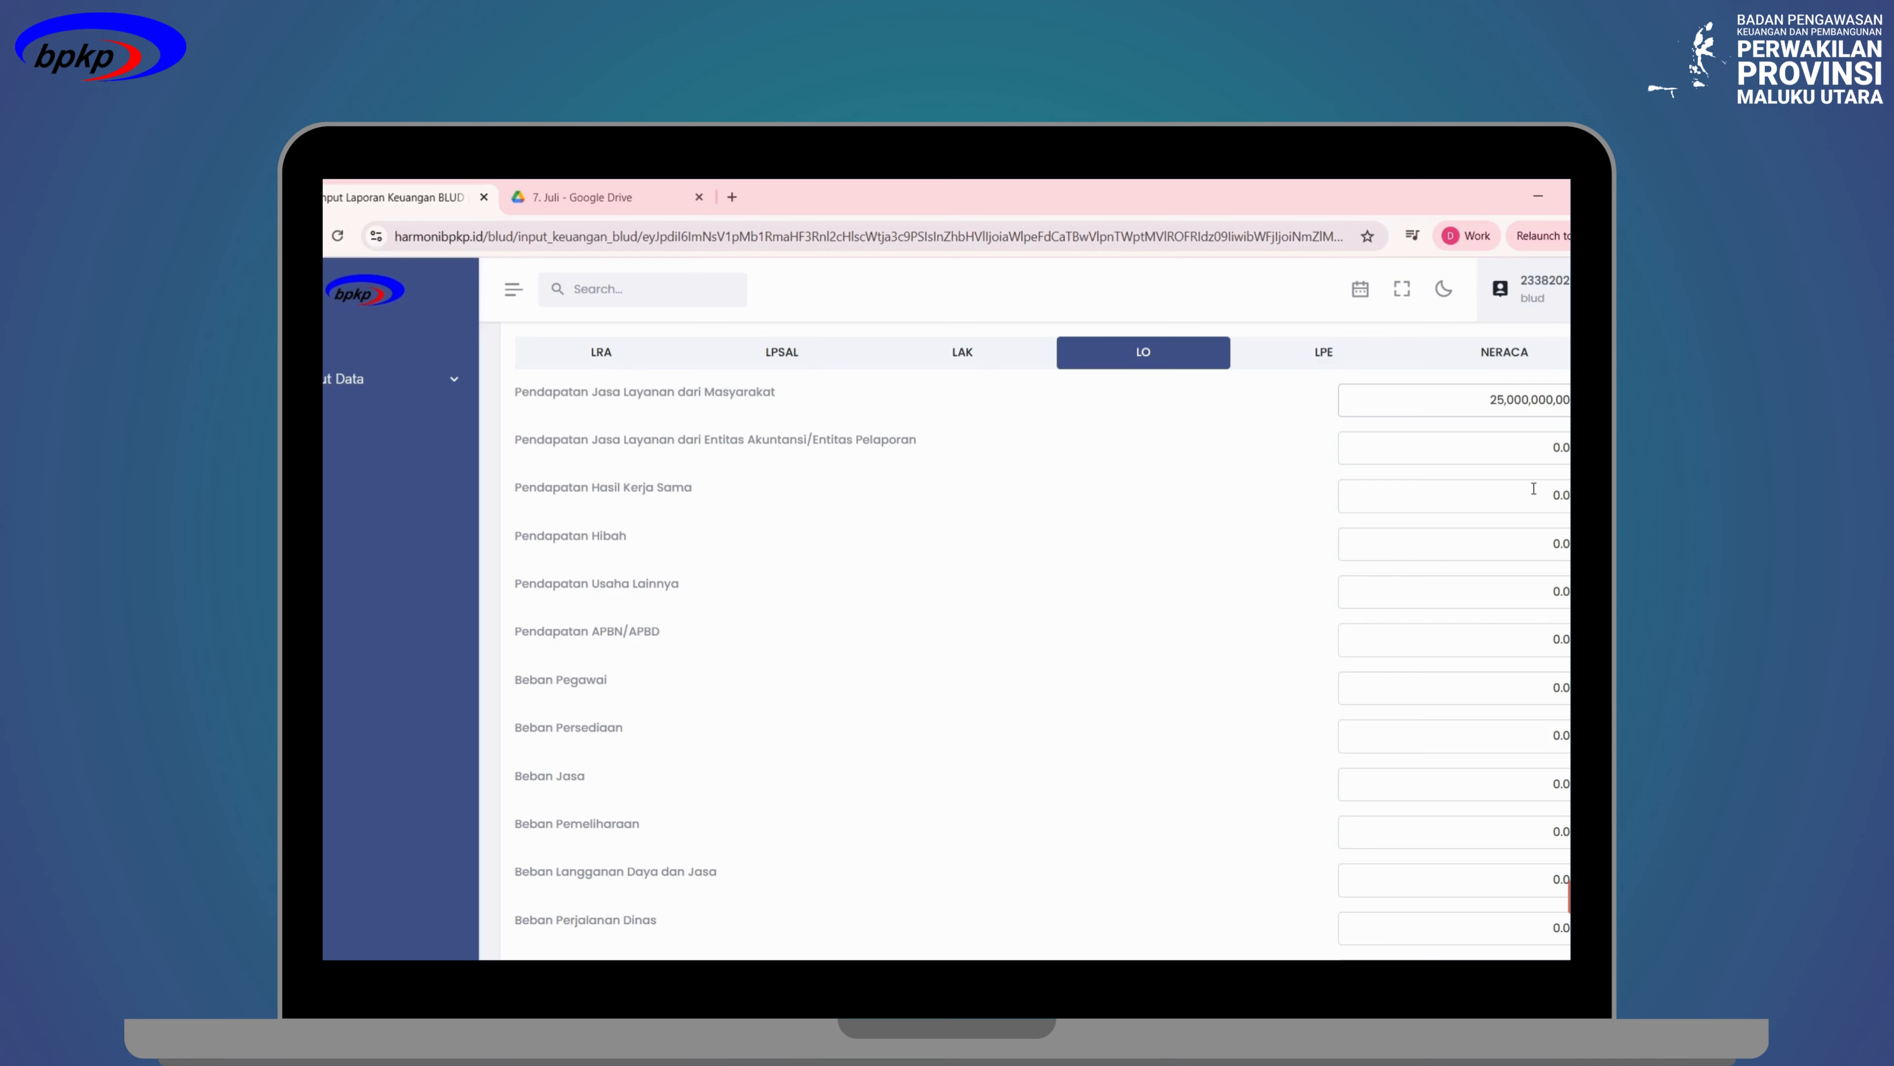
Set the LO form's Finalisasi Pengisian first to Draft and then to Final.
{"action": "scroll", "coordinate": [1533, 489], "scroll_direction": "down", "scroll_amount": 10}
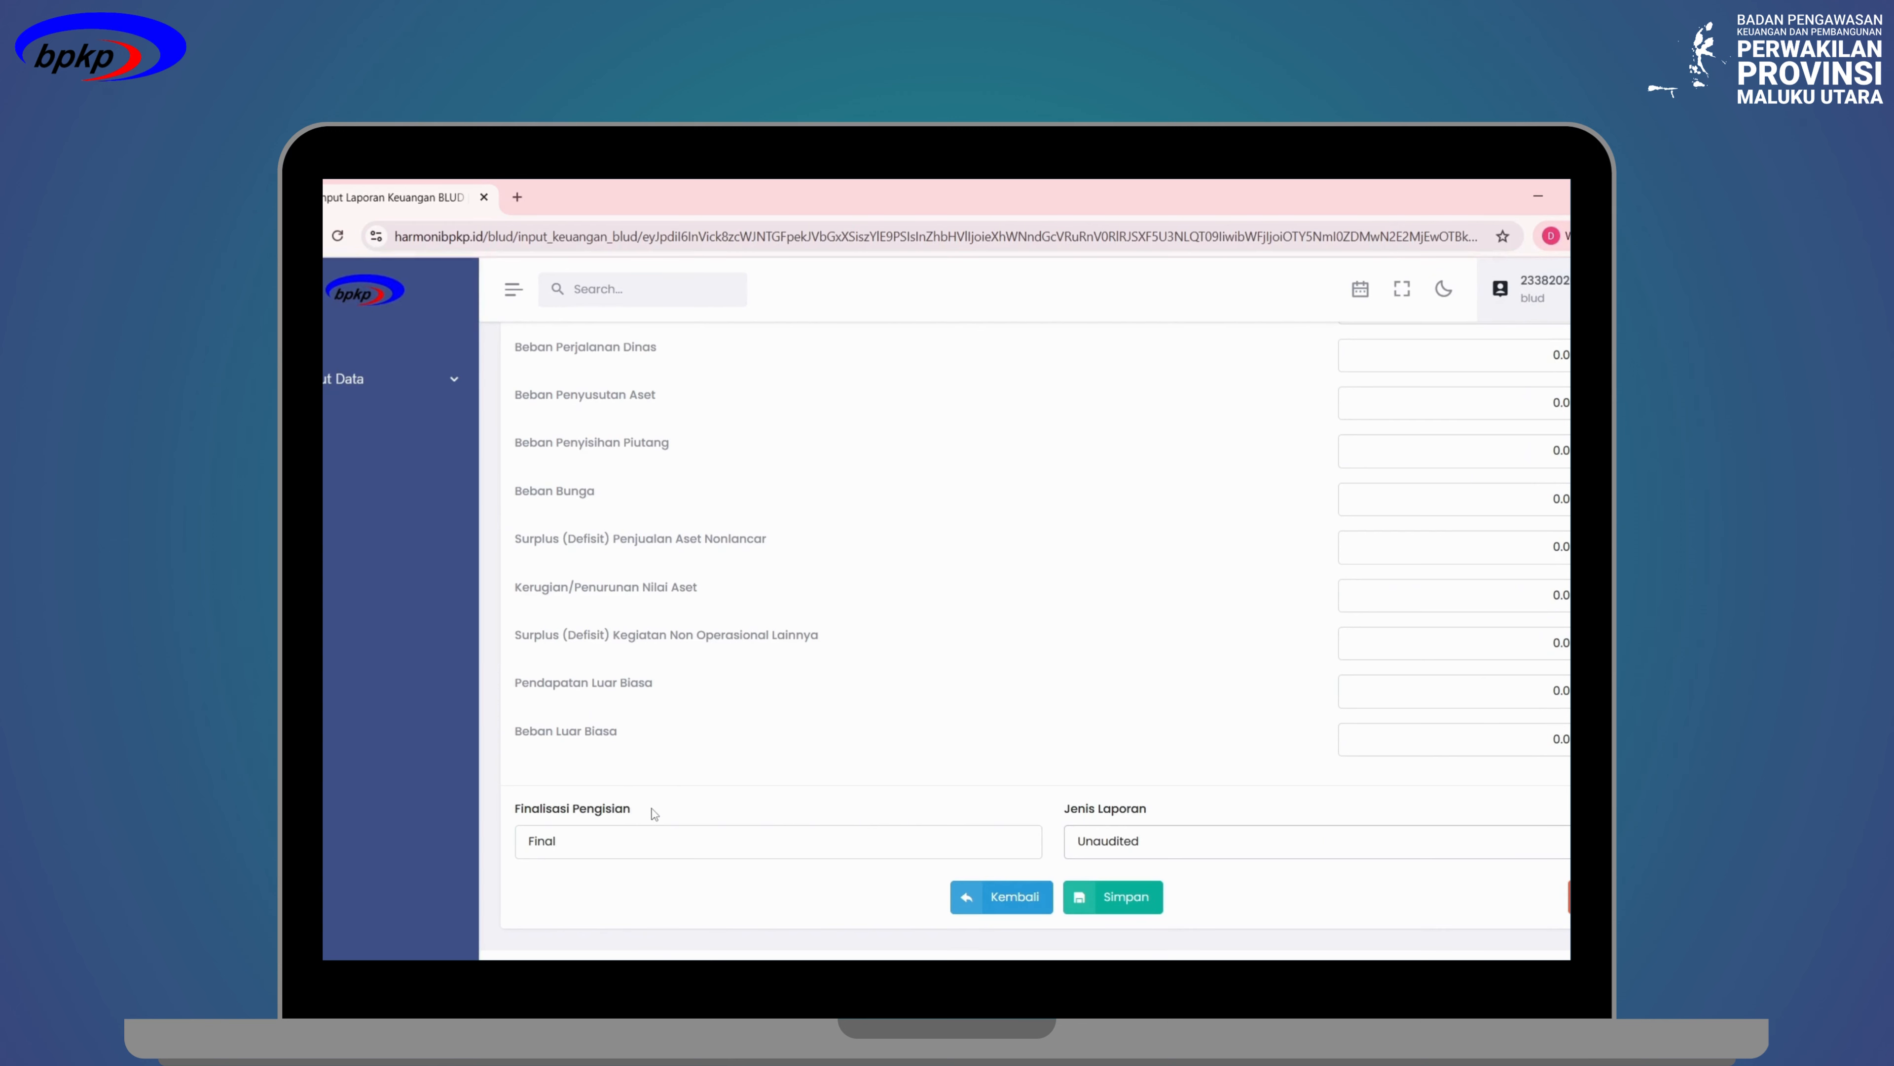
{"action": "left_click", "coordinate": [654, 845]}
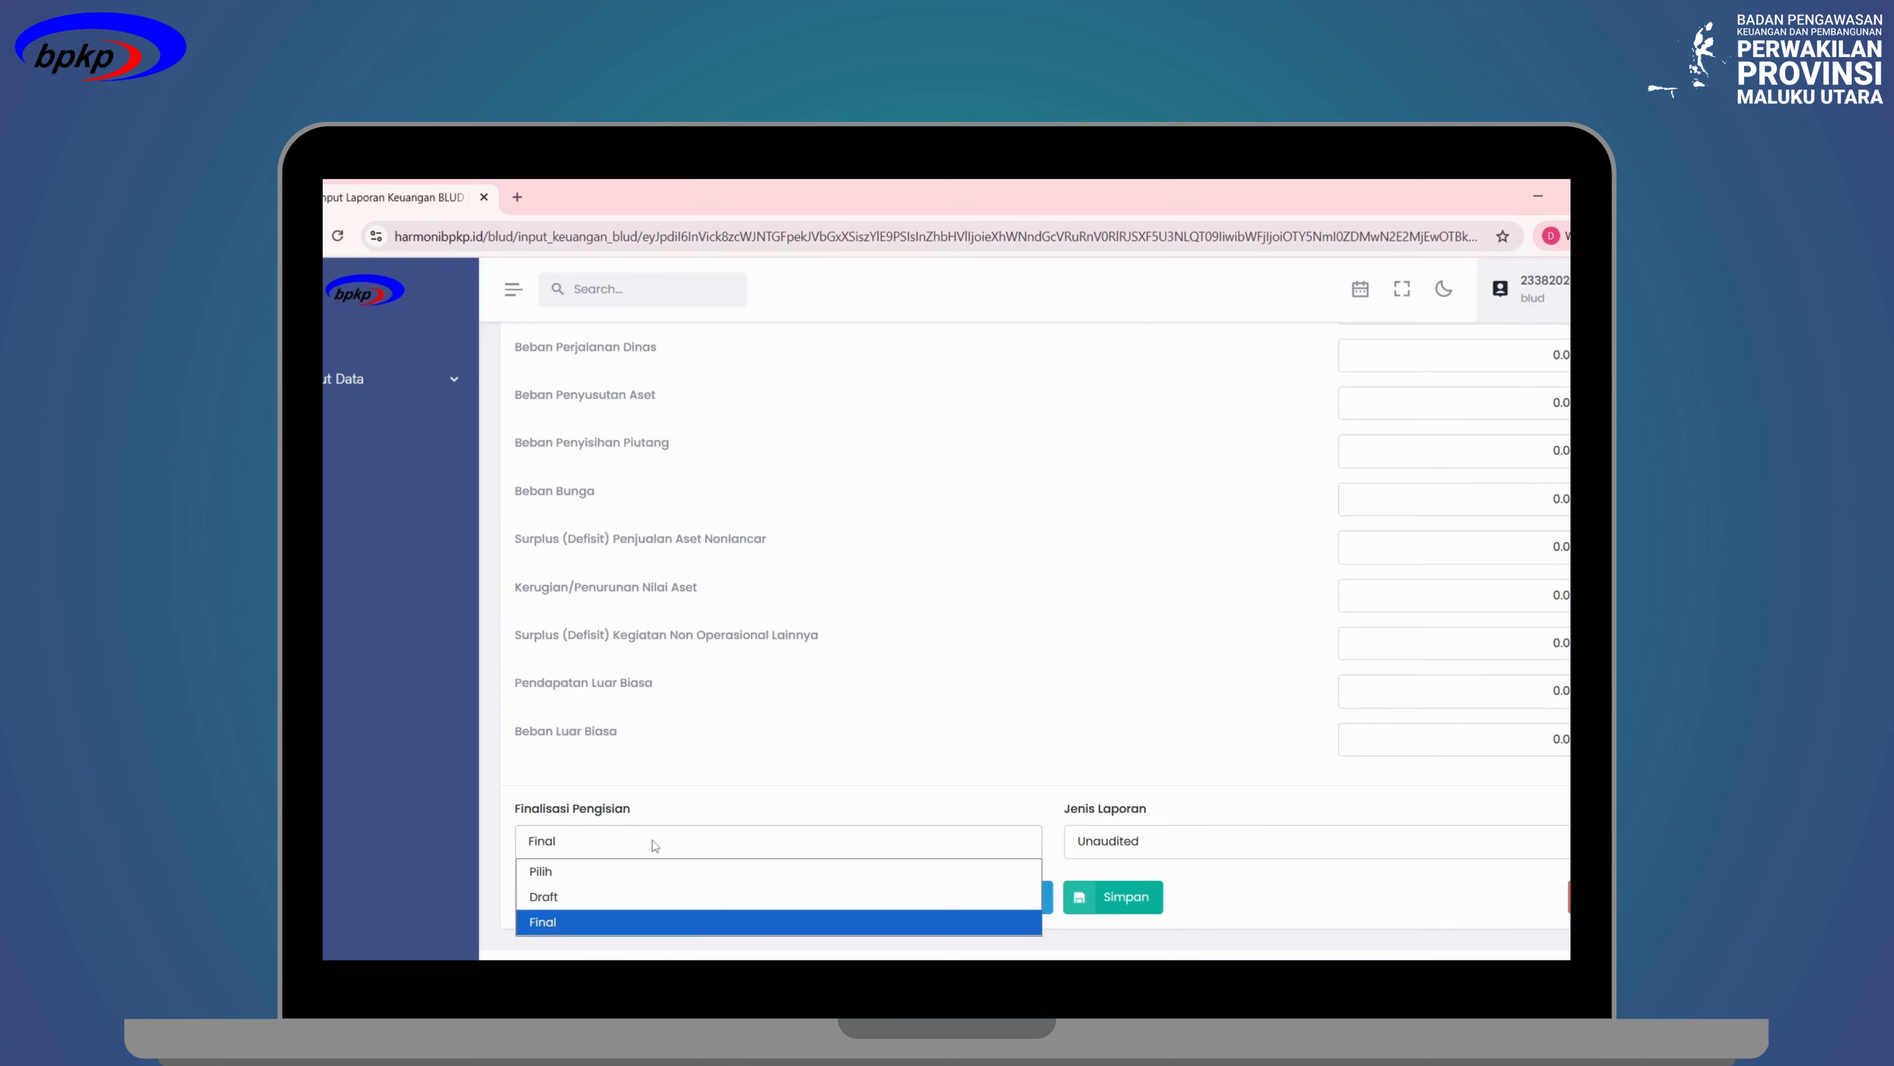
{"action": "left_click", "coordinate": [644, 896]}
{"action": "left_click", "coordinate": [654, 848]}
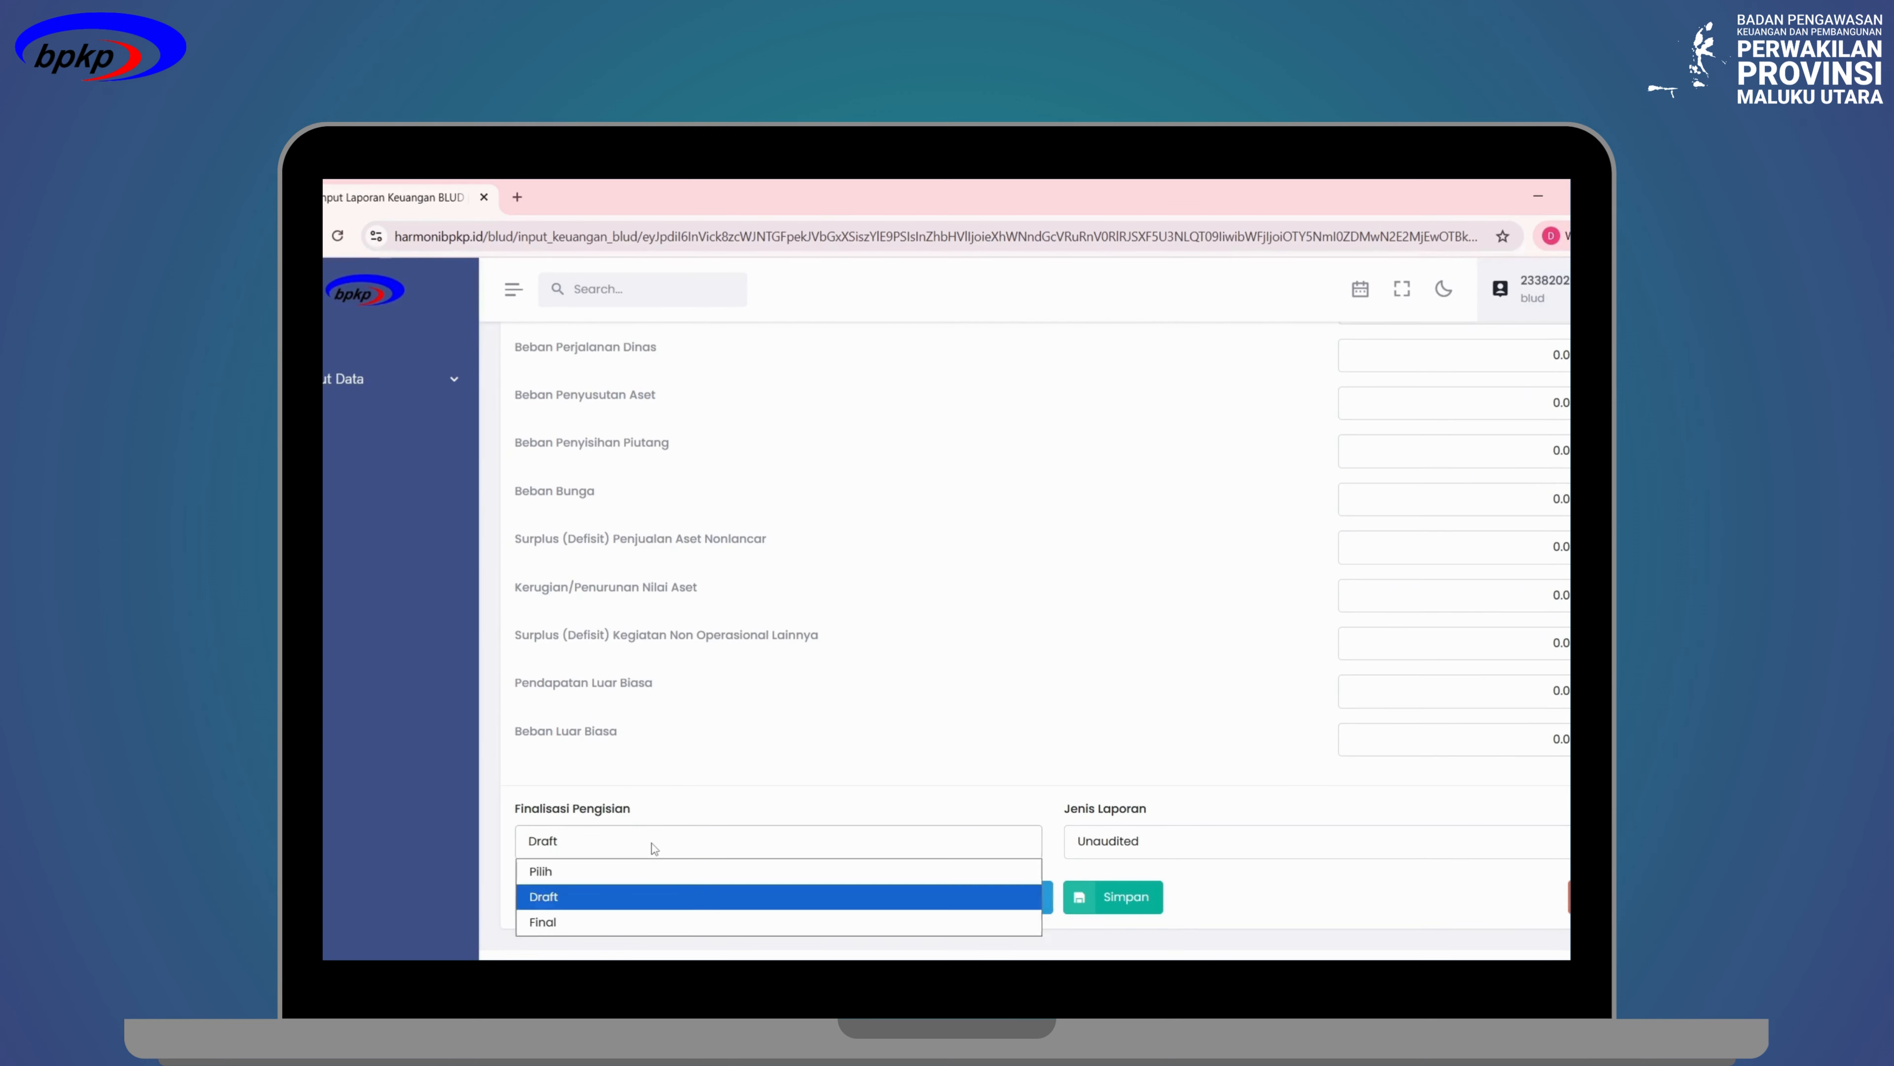
{"action": "left_click", "coordinate": [628, 919]}
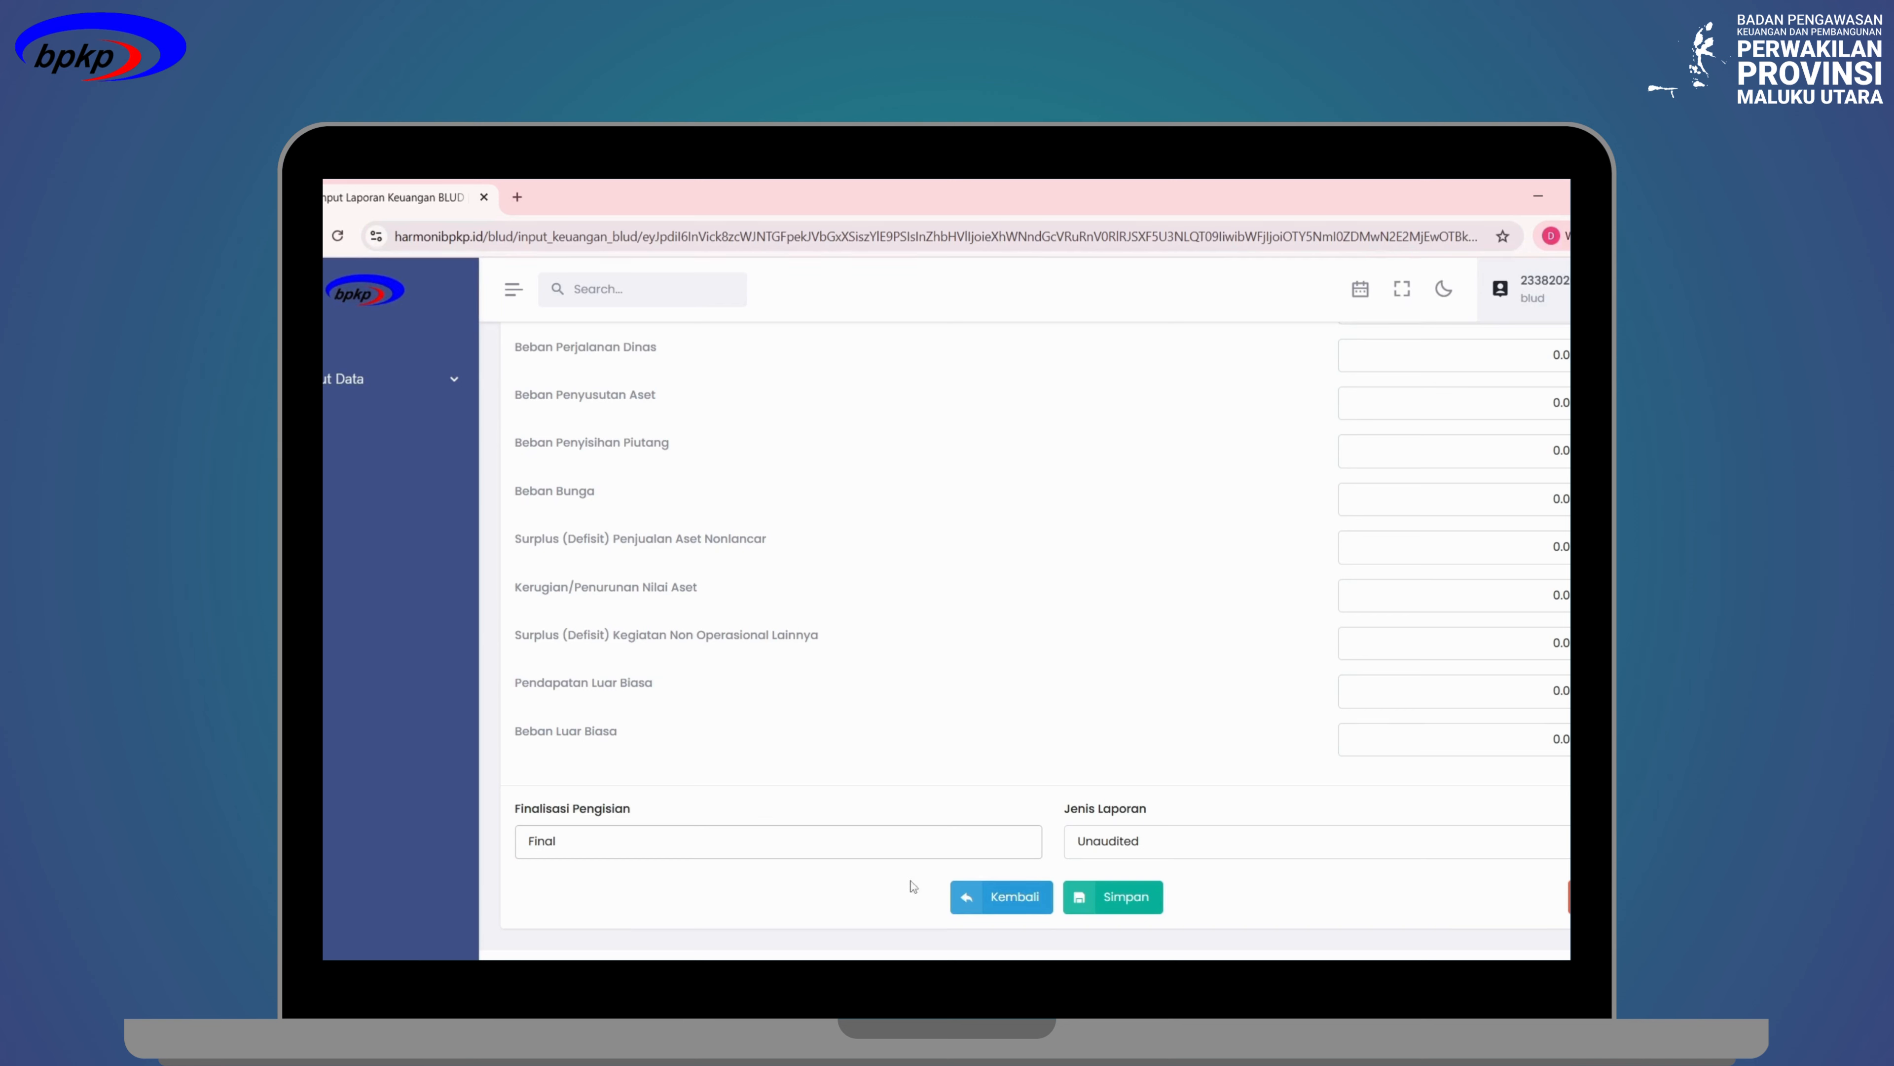
Set the LO form's Jenis Laporan first to Audited and then to Unaudited.
{"action": "left_click", "coordinate": [1200, 845]}
{"action": "left_click", "coordinate": [1183, 892]}
{"action": "left_click", "coordinate": [1221, 845]}
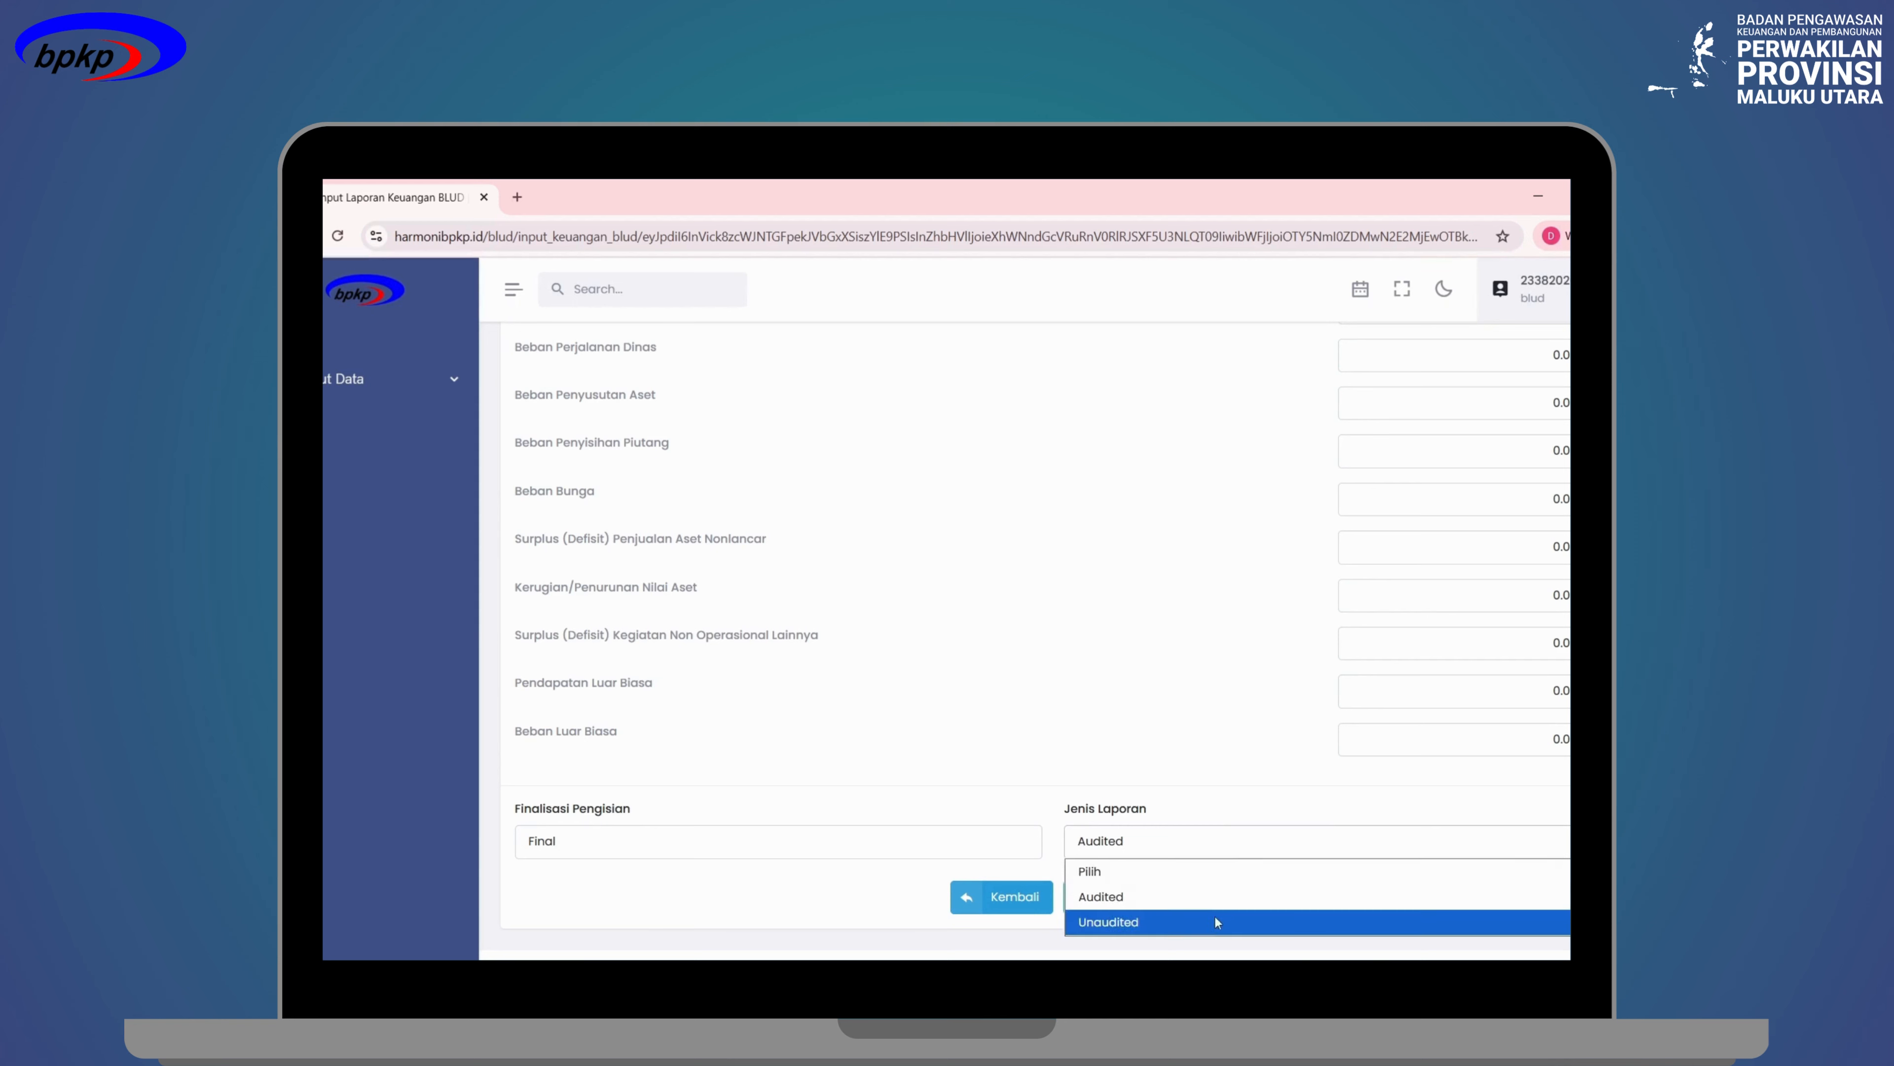
{"action": "left_click", "coordinate": [1215, 922]}
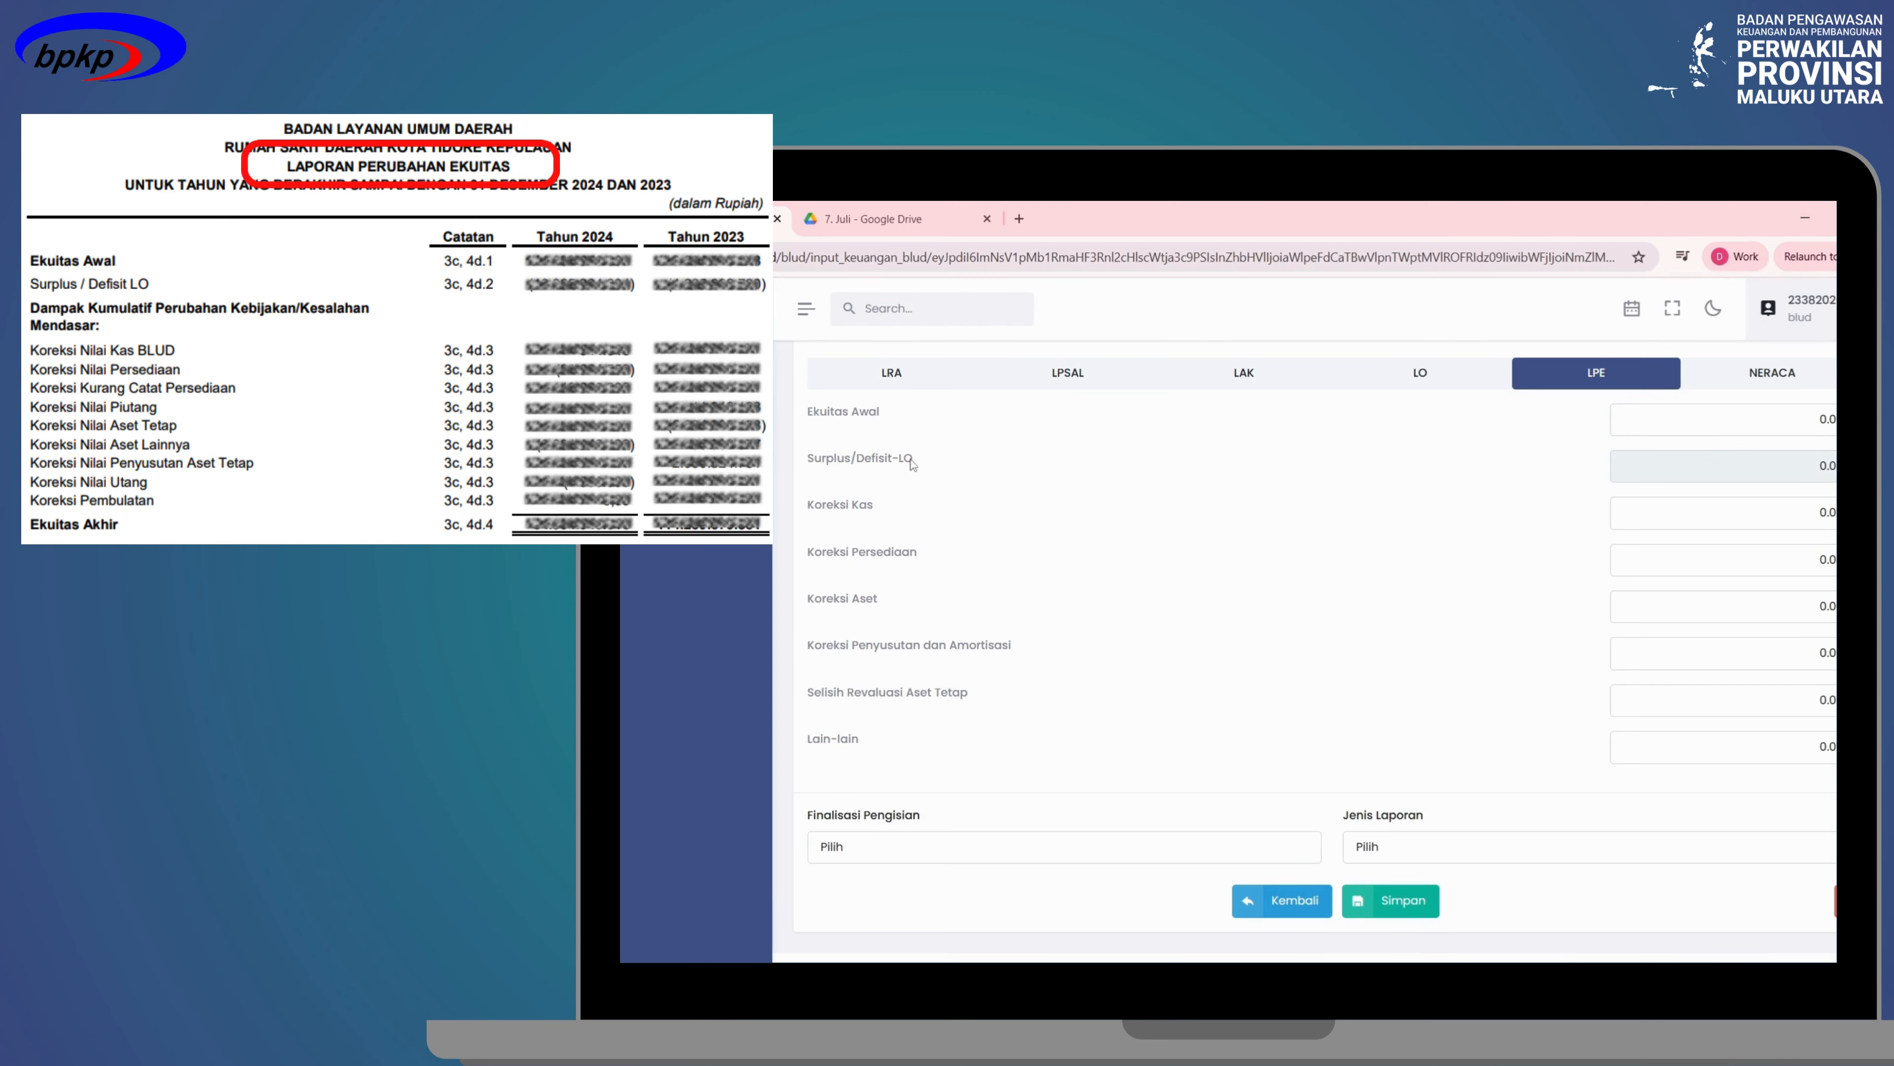
Enter 115,000,000,000 for Ekuitas Awal in the LPE form.
{"action": "left_click_drag", "start_coordinate": [808, 415], "coordinate": [884, 418]}
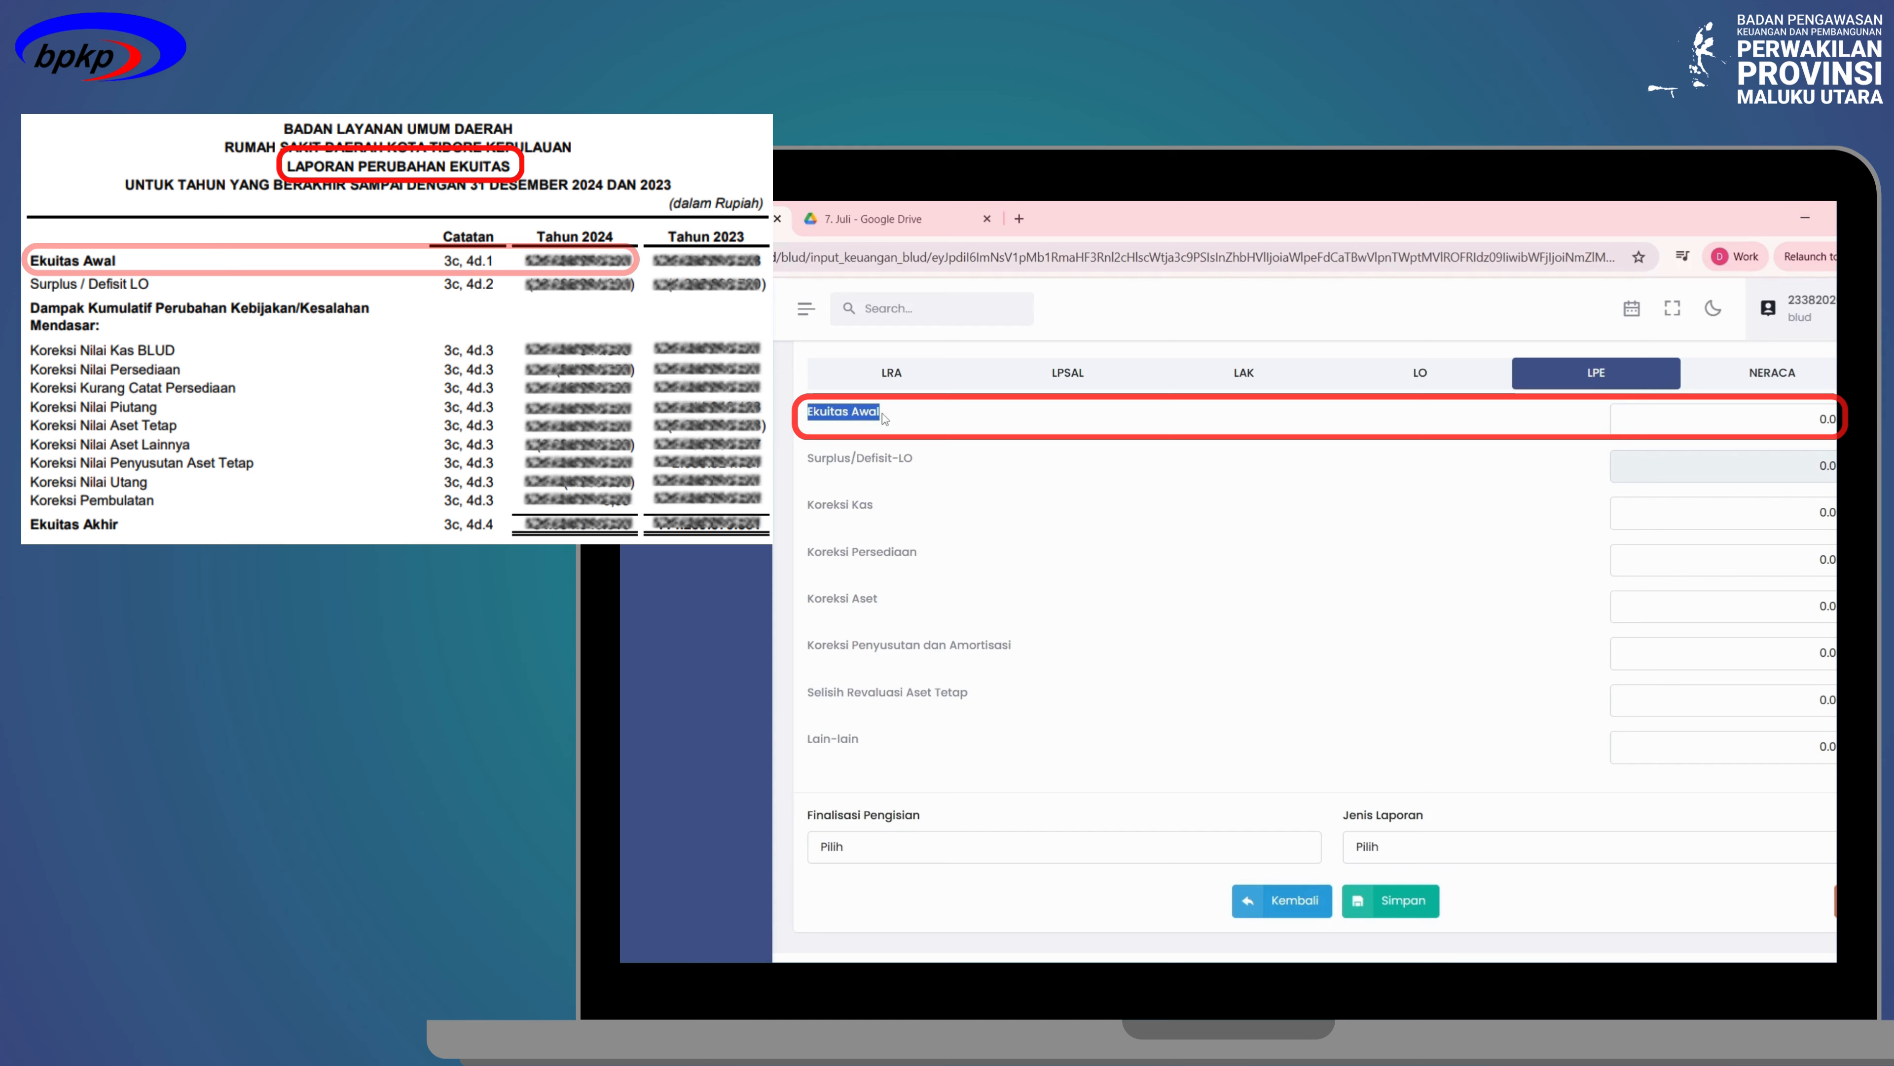
{"action": "left_click", "coordinate": [1692, 425]}
{"action": "key", "text": "ctrl+a"}
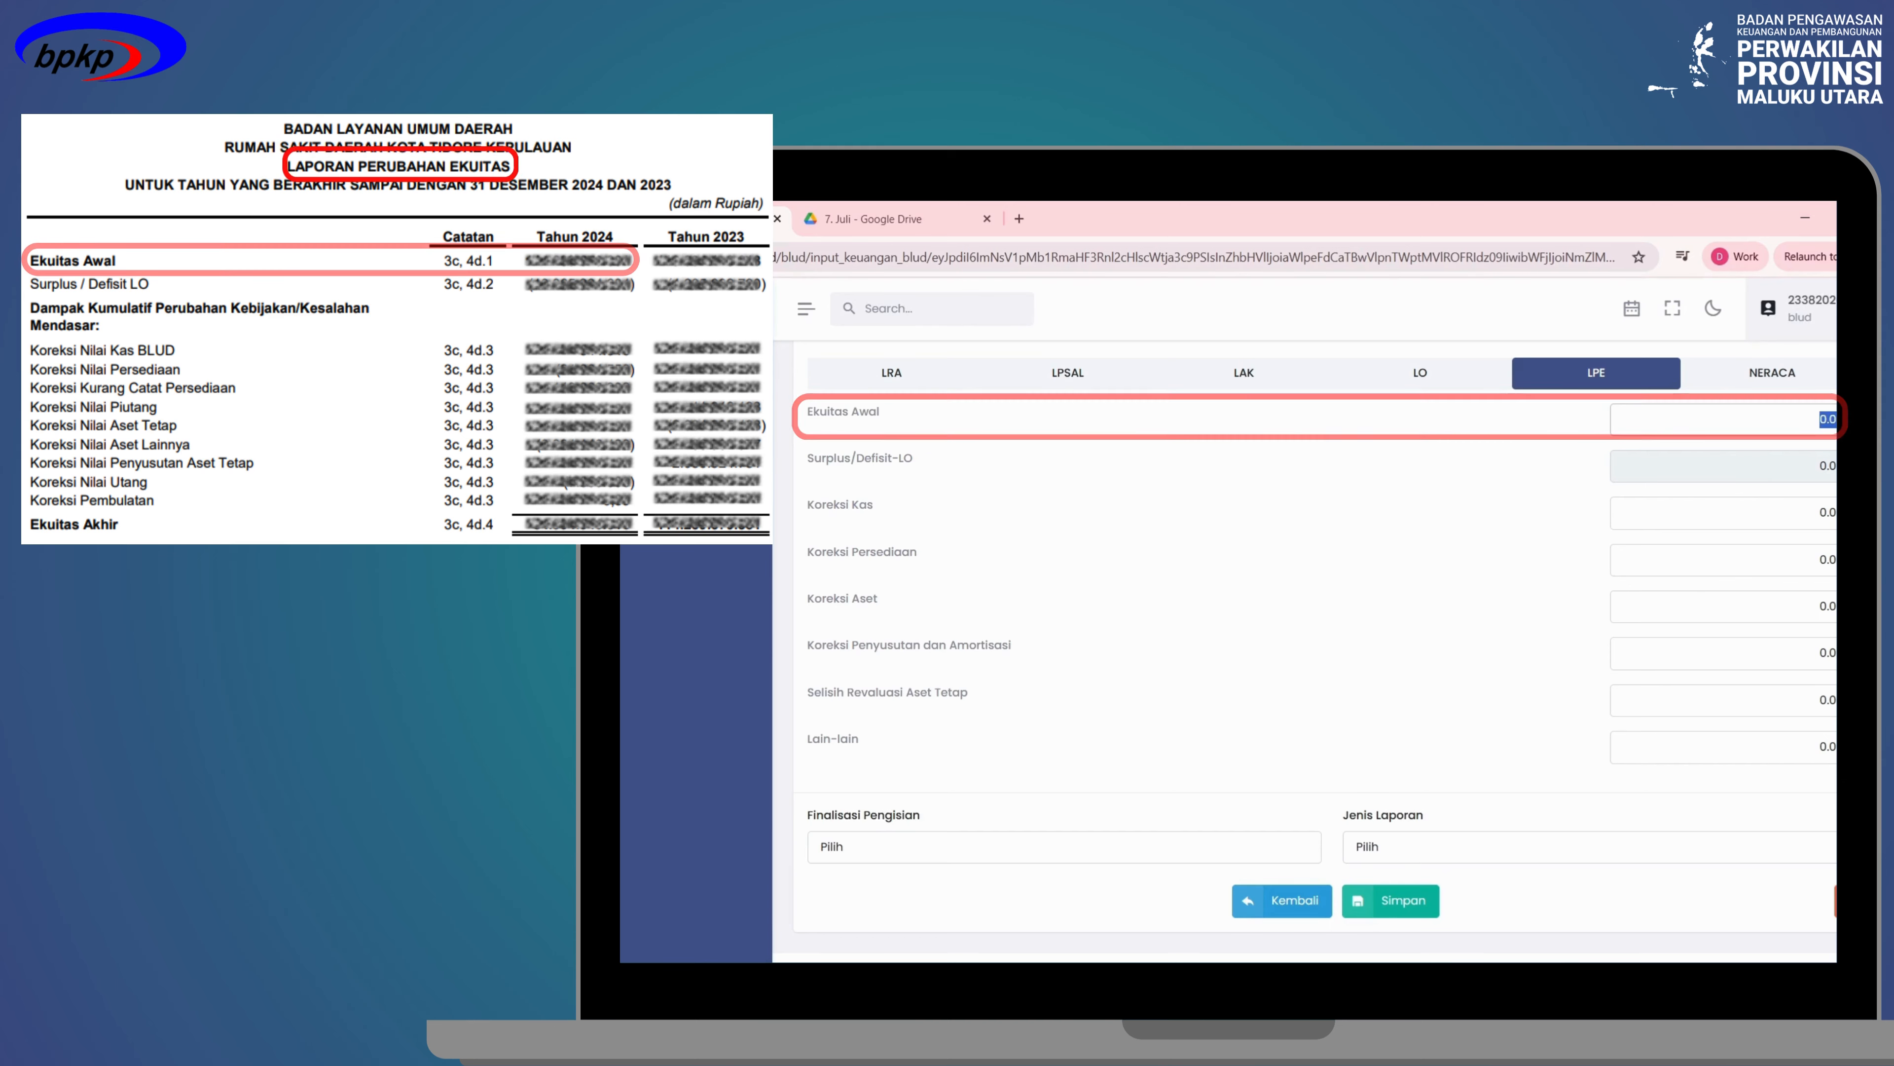
{"action": "type", "text": "115000000000"}
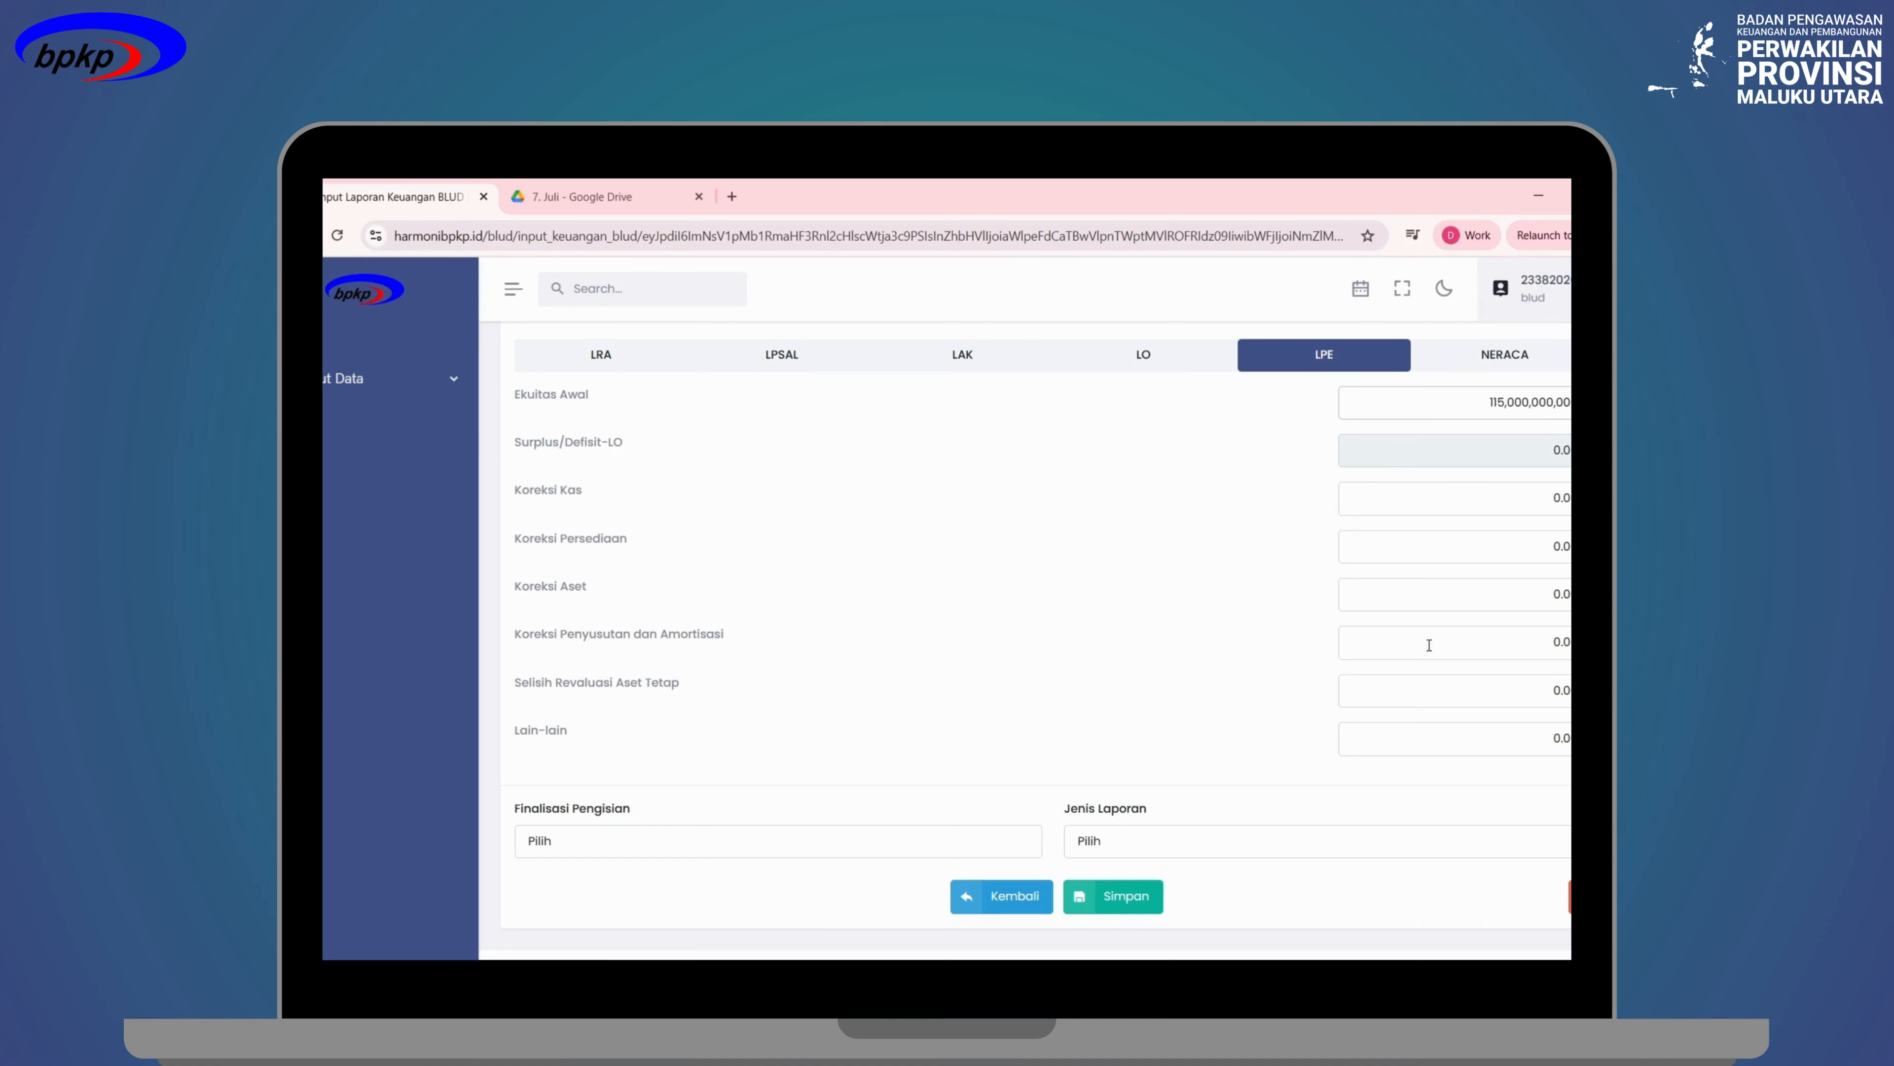
Examine the LPE form's Lain-lain and Surplus/Defisit-LO fields.
{"action": "left_click_drag", "start_coordinate": [1440, 735], "coordinate": [1565, 737]}
{"action": "left_click_drag", "start_coordinate": [520, 448], "coordinate": [864, 445]}
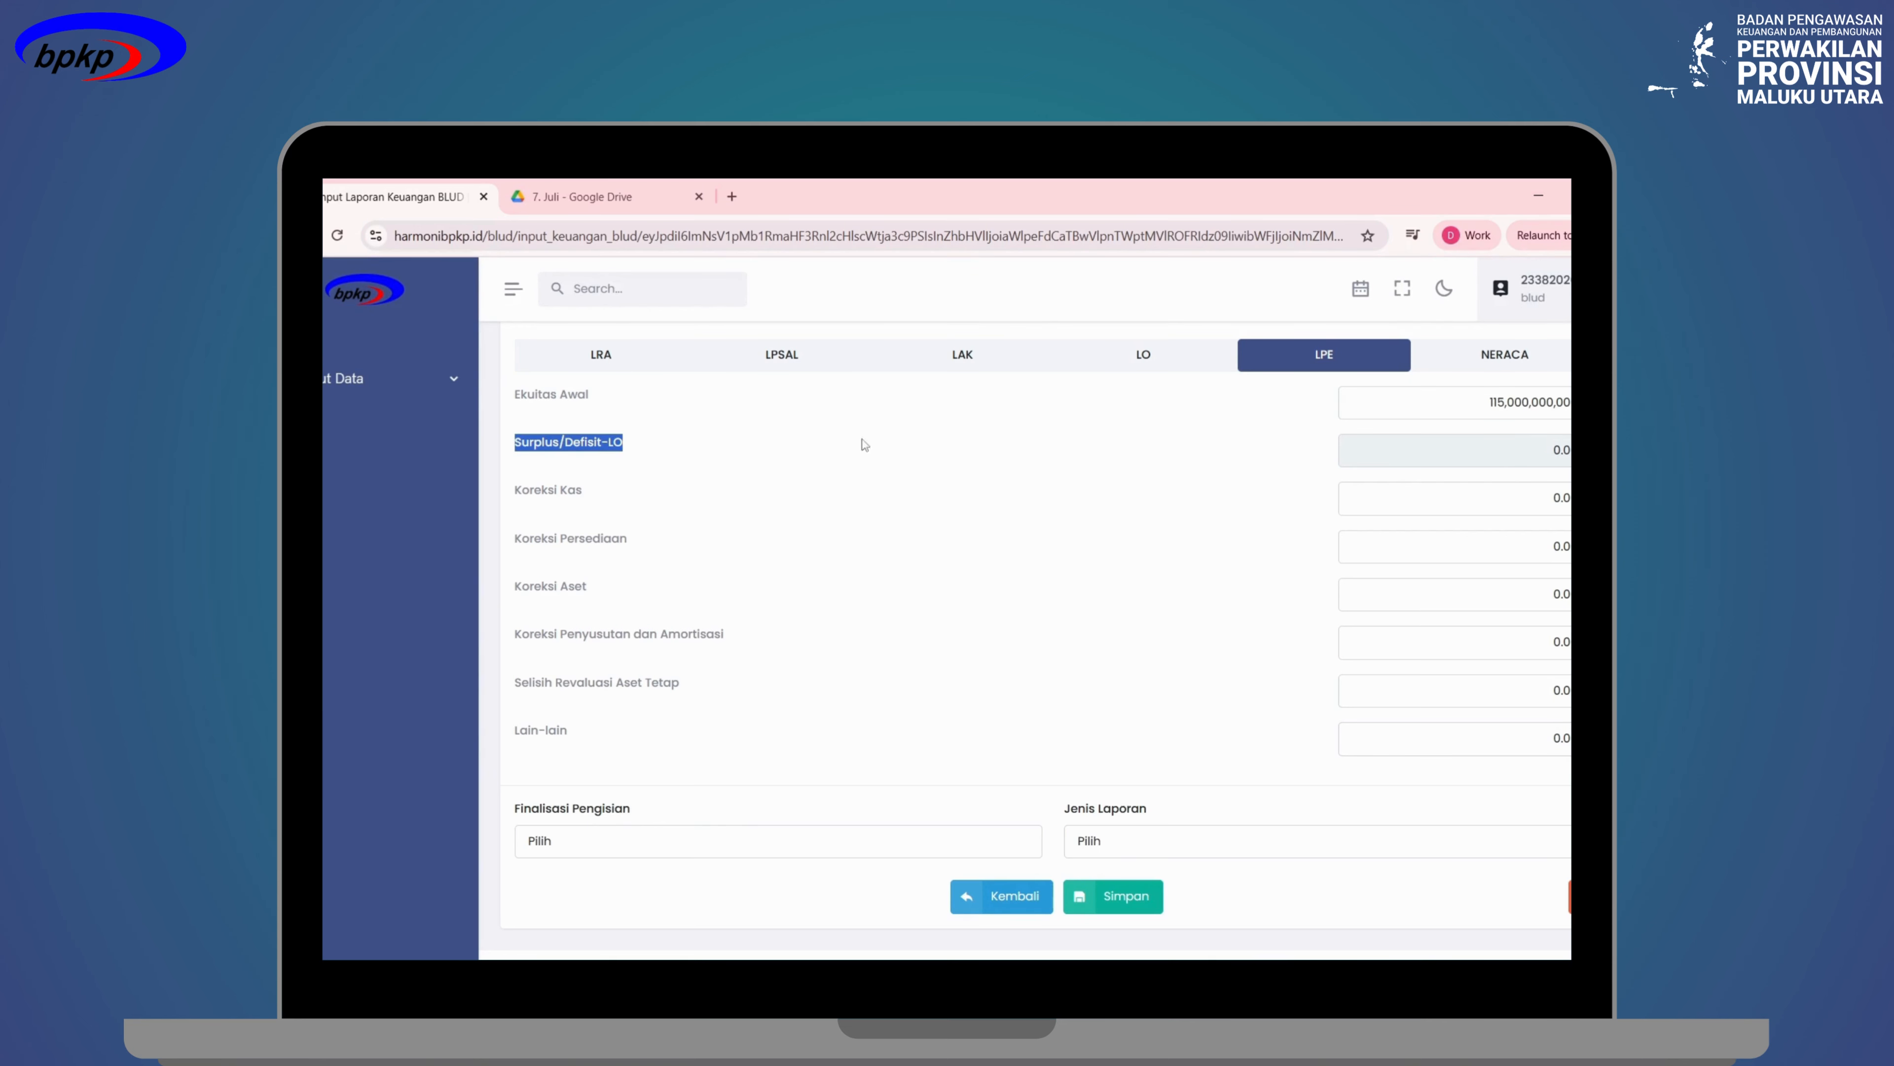
{"action": "left_click", "coordinate": [1404, 453]}
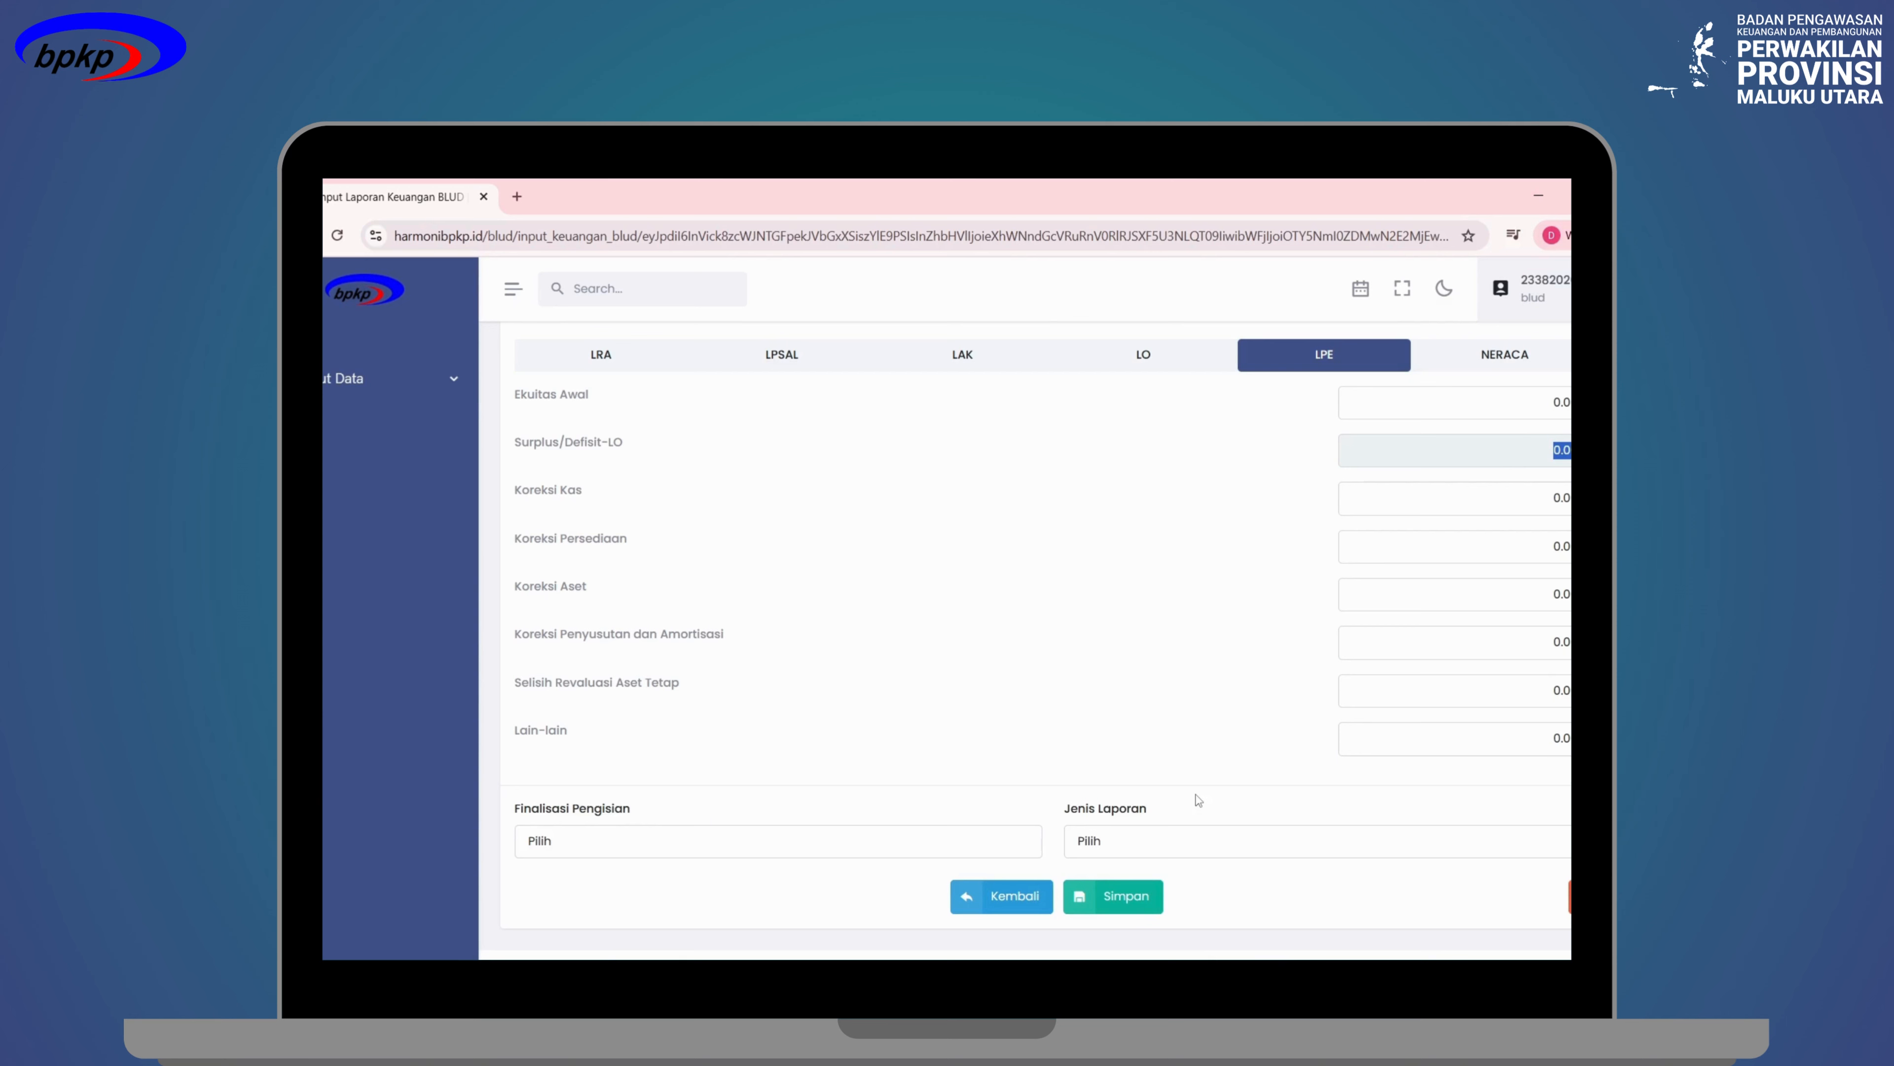
Set the LPE form's Finalisasi Pengisian first to Draft and then to Final.
{"action": "left_click", "coordinate": [548, 847]}
{"action": "left_click", "coordinate": [554, 898]}
{"action": "left_click", "coordinate": [576, 851]}
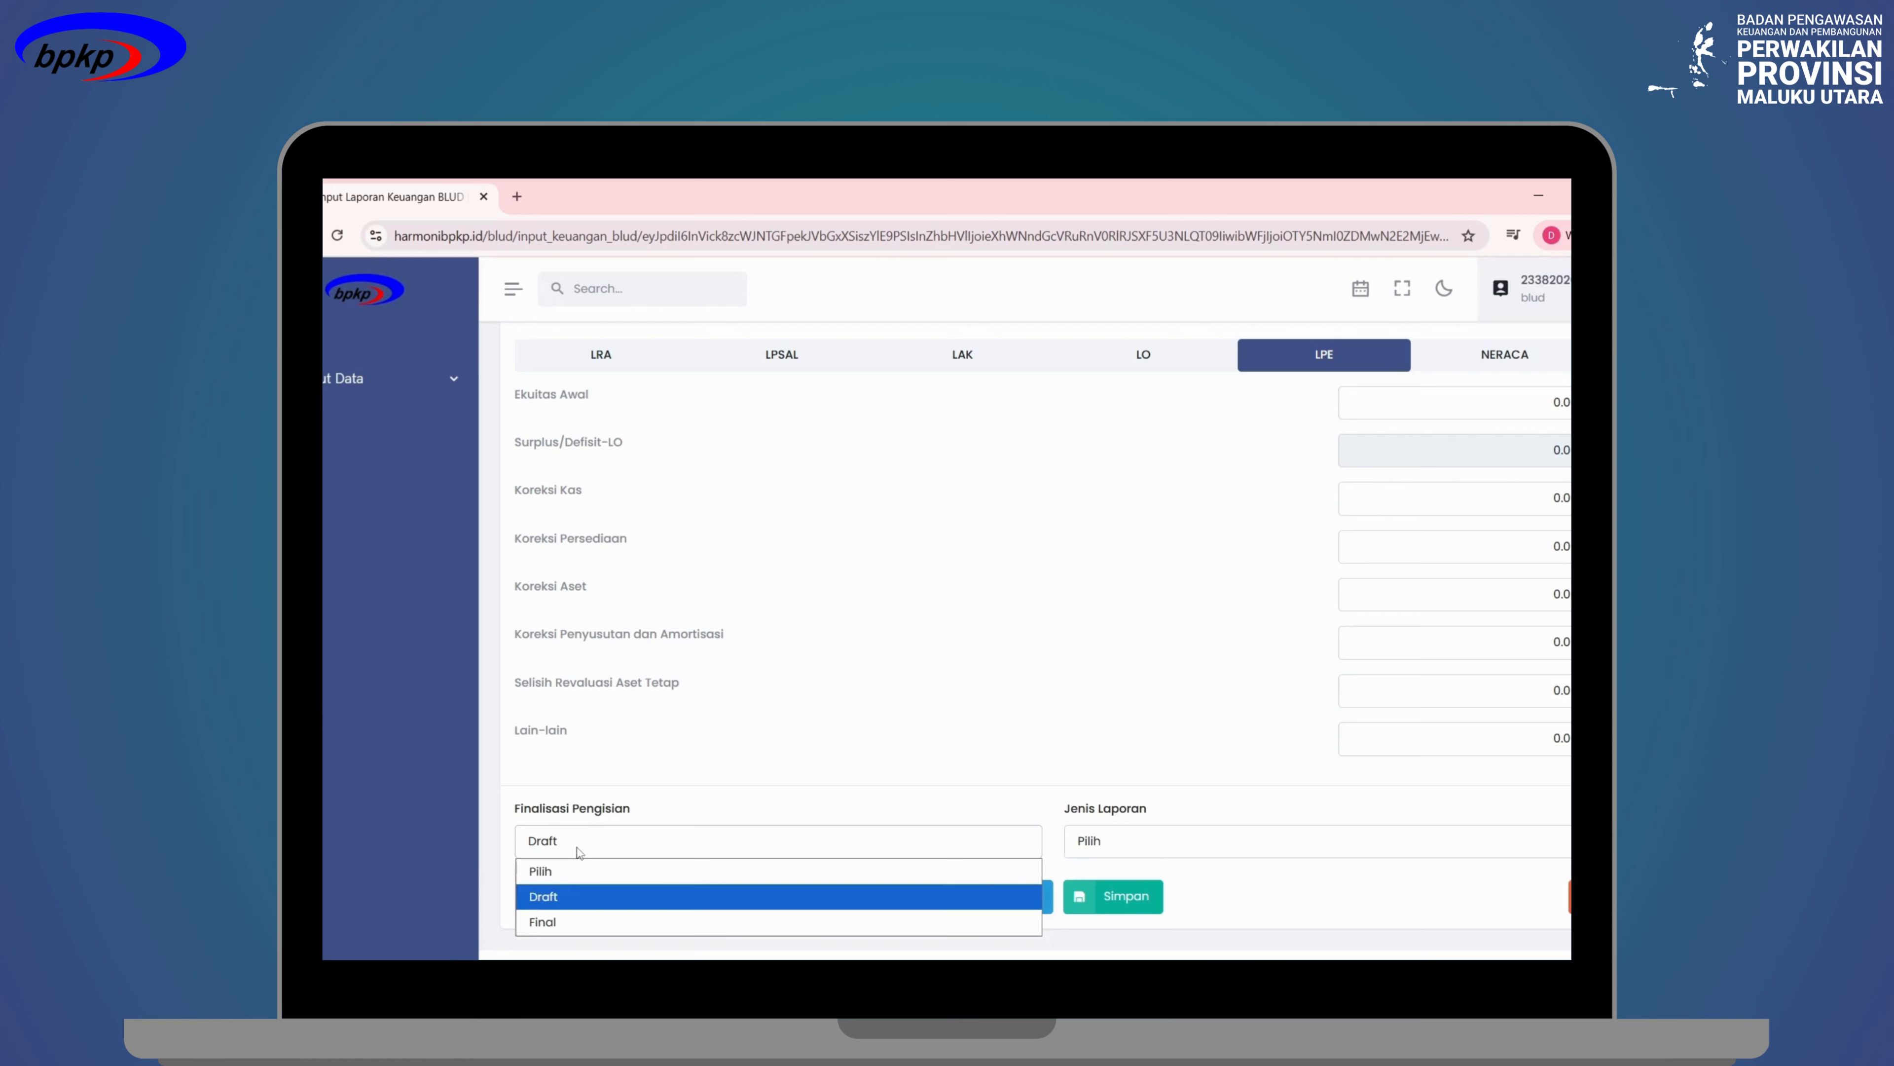
{"action": "left_click", "coordinate": [576, 924]}
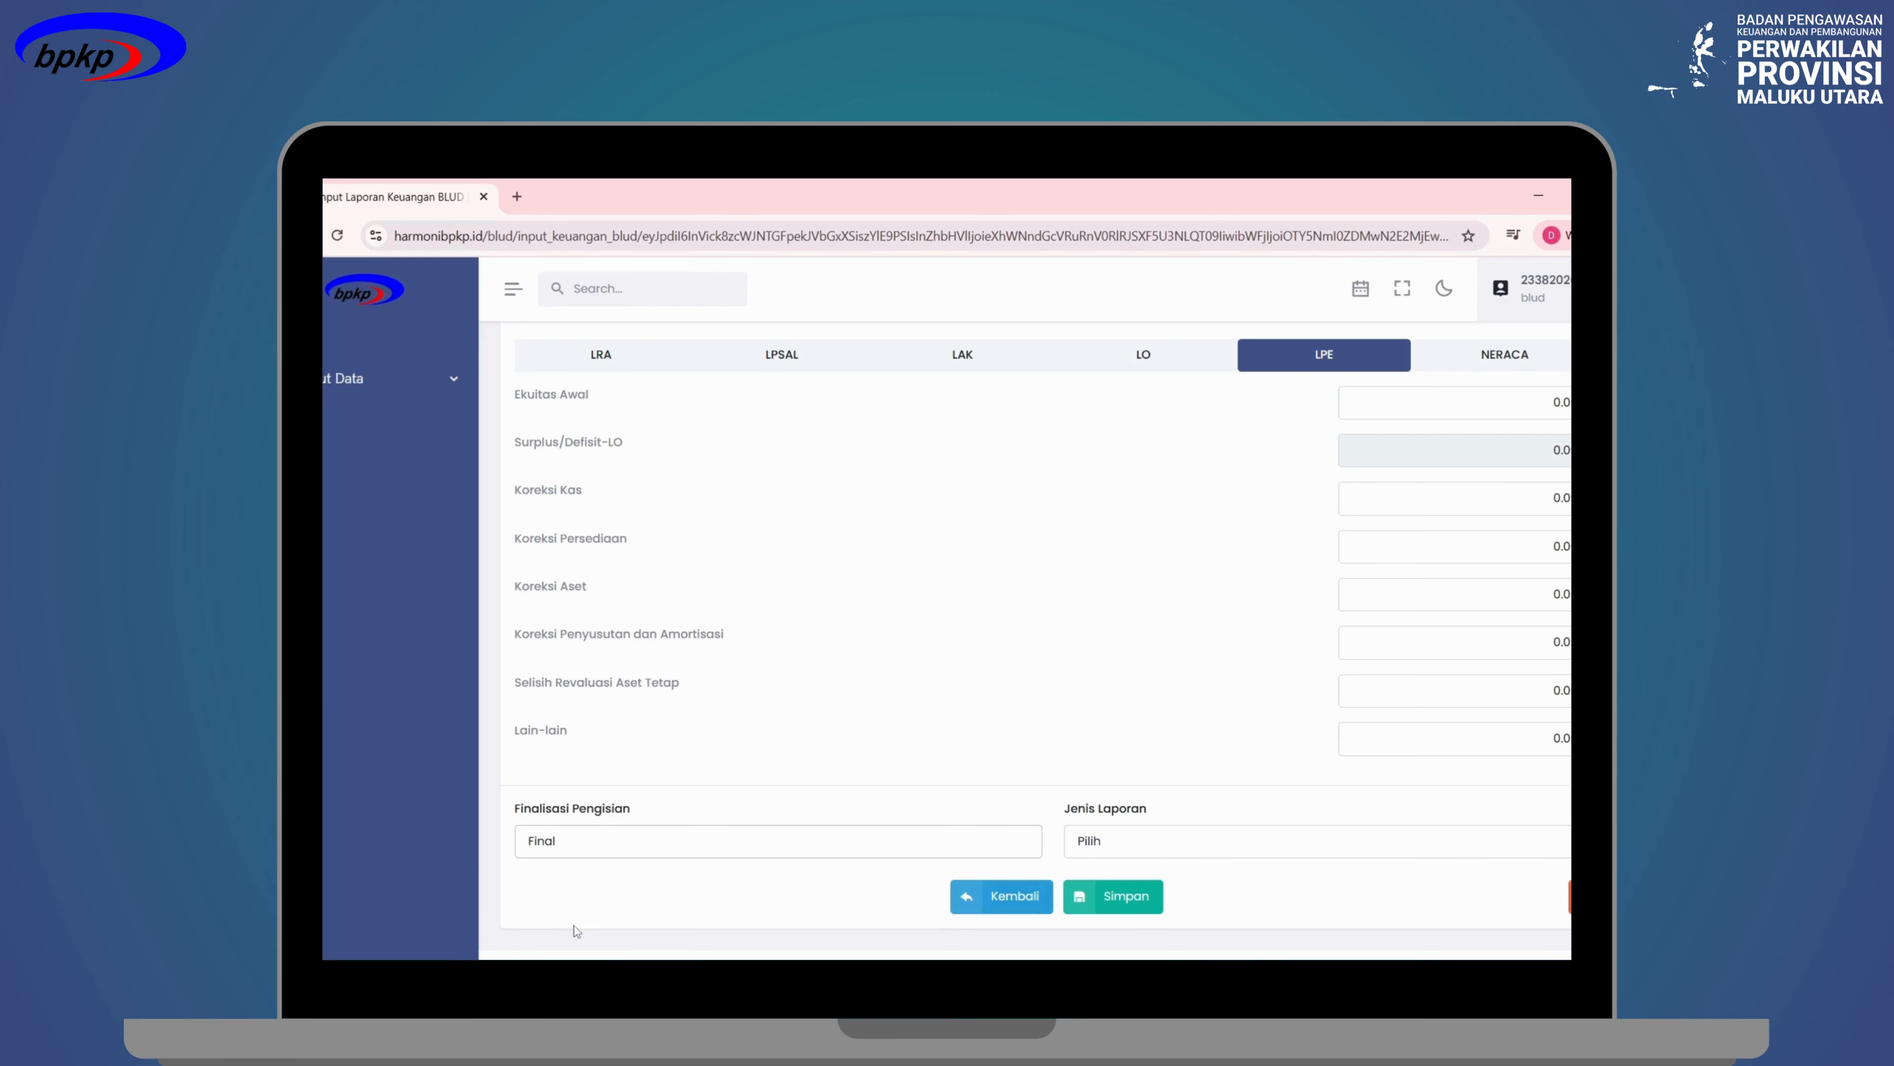
Set the LPE form's Jenis Laporan first to Audited and then to Unaudited.
{"action": "left_click", "coordinate": [1307, 852]}
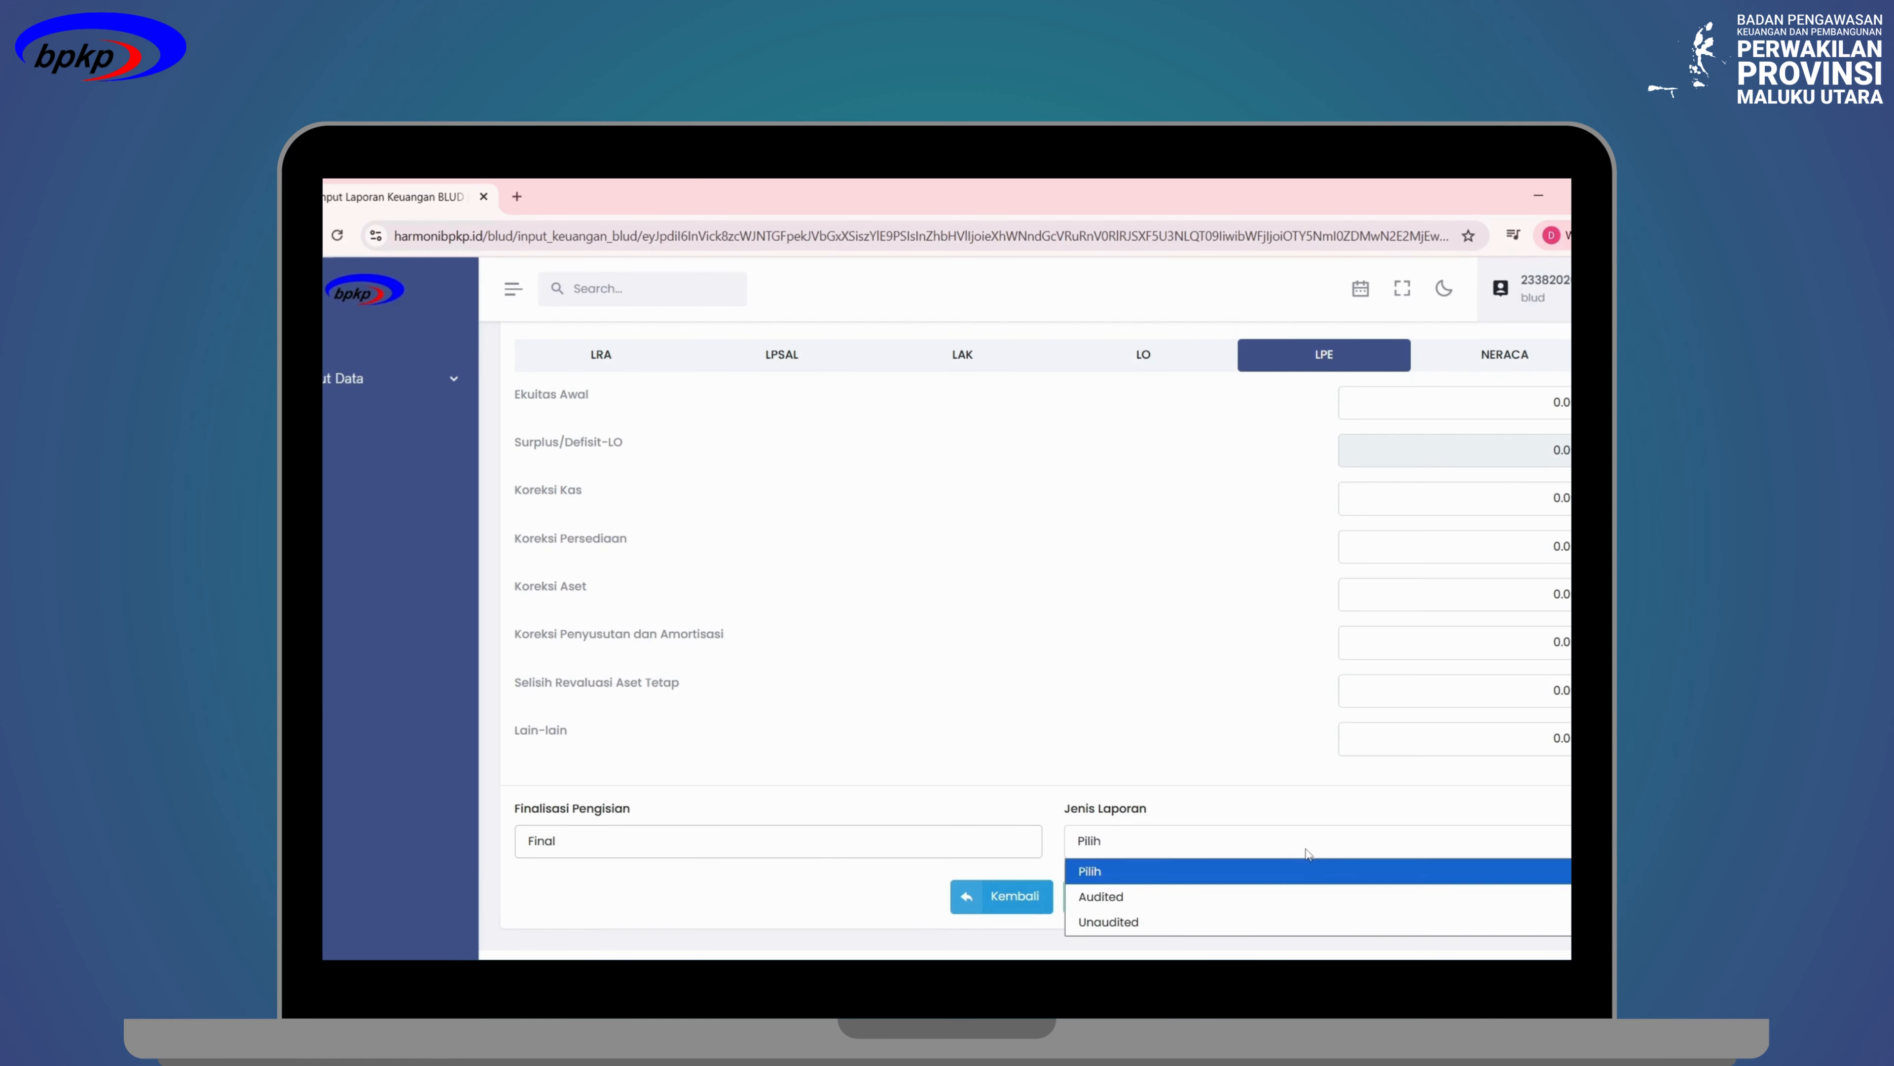
{"action": "left_click", "coordinate": [1293, 893]}
{"action": "left_click", "coordinate": [1283, 923]}
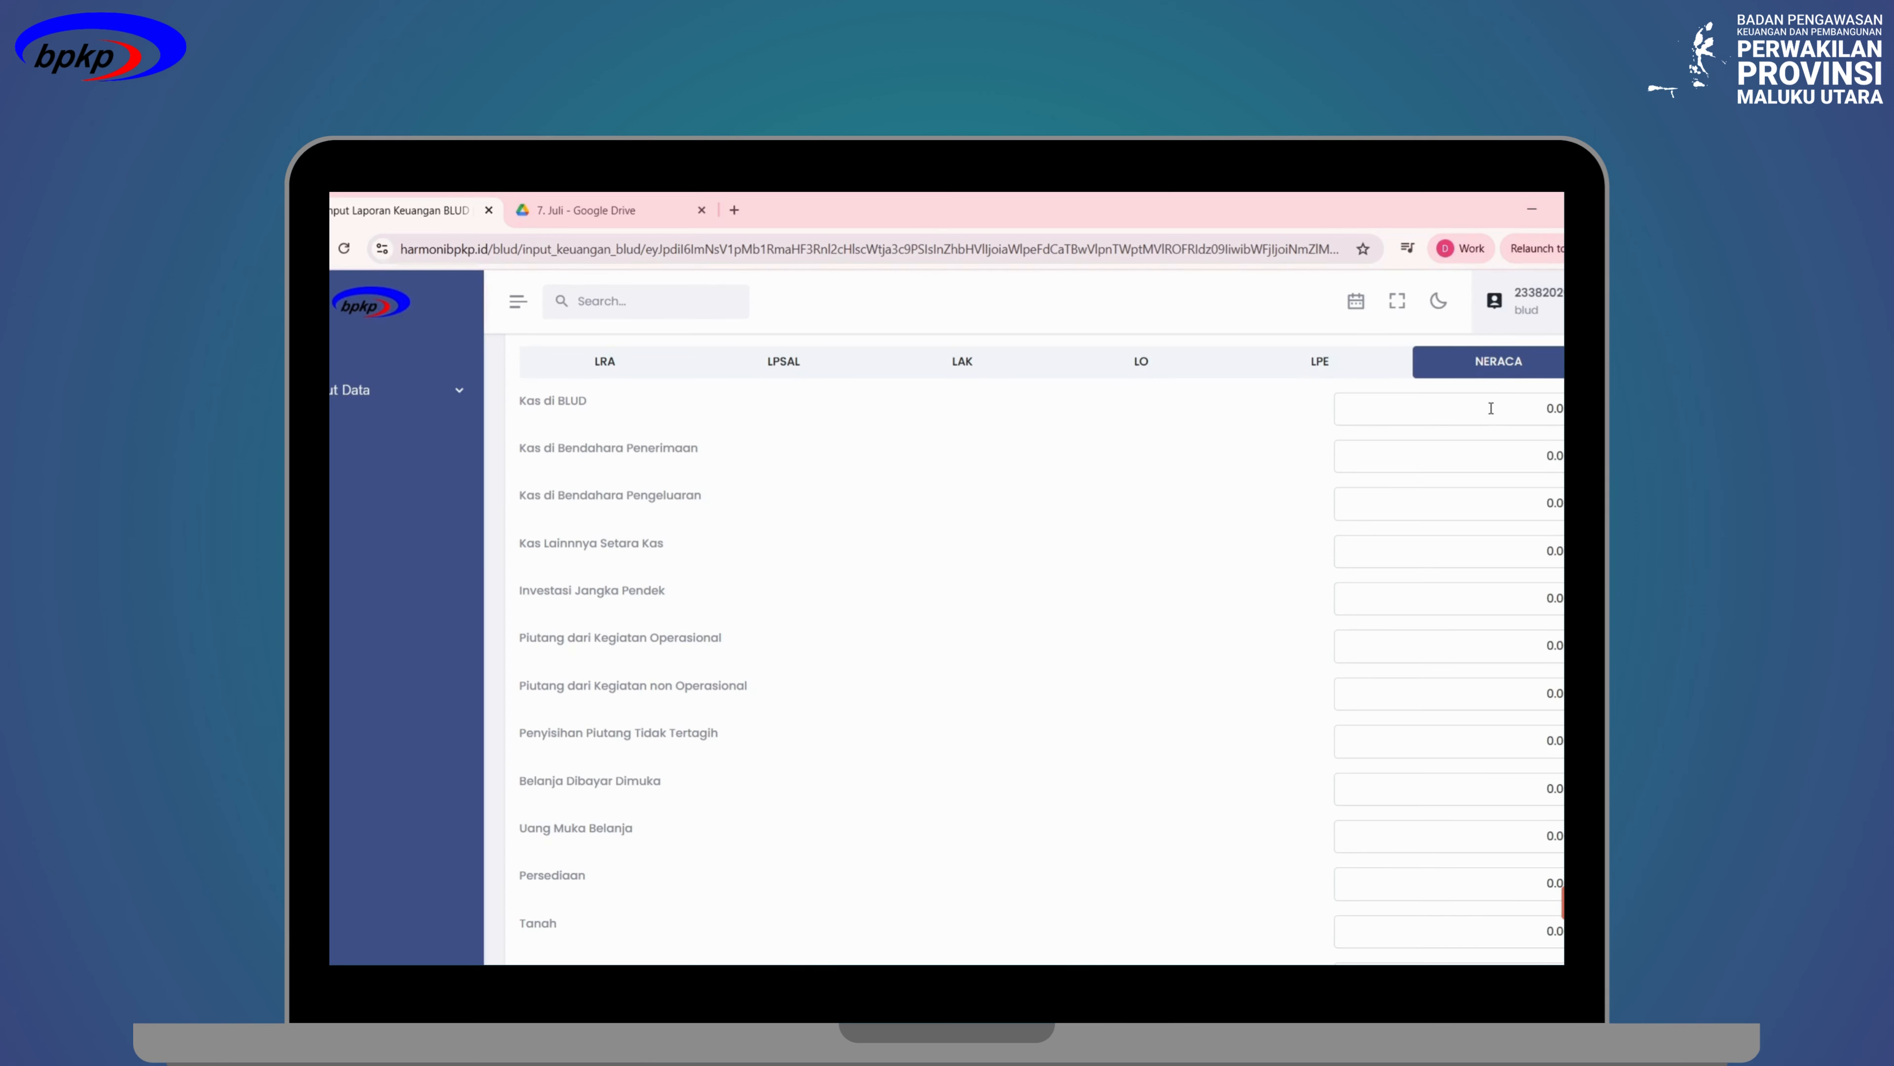
Look through the NERACA form's fields and enter 400,000,000 for Kas di BLUD.
{"action": "scroll", "coordinate": [1491, 408], "scroll_direction": "down", "scroll_amount": 10}
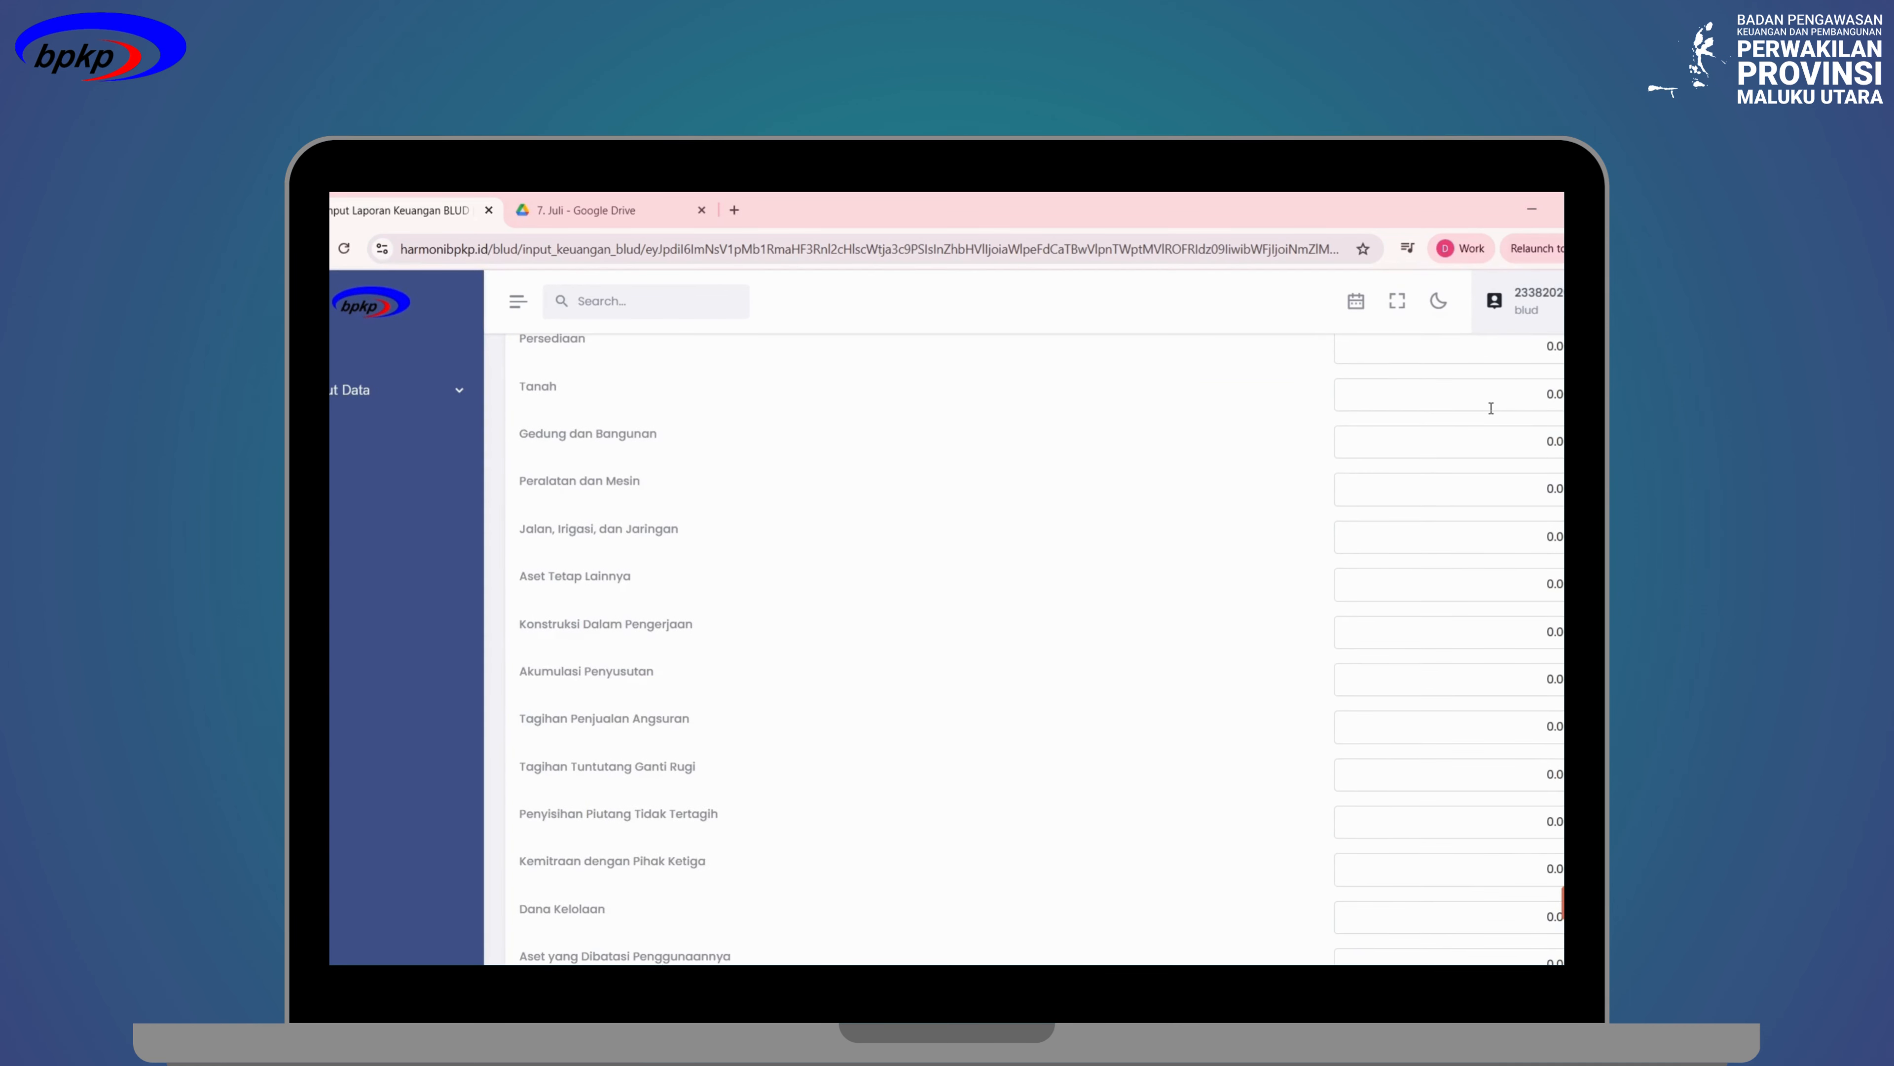
{"action": "scroll", "coordinate": [1491, 408], "scroll_direction": "down", "scroll_amount": 8}
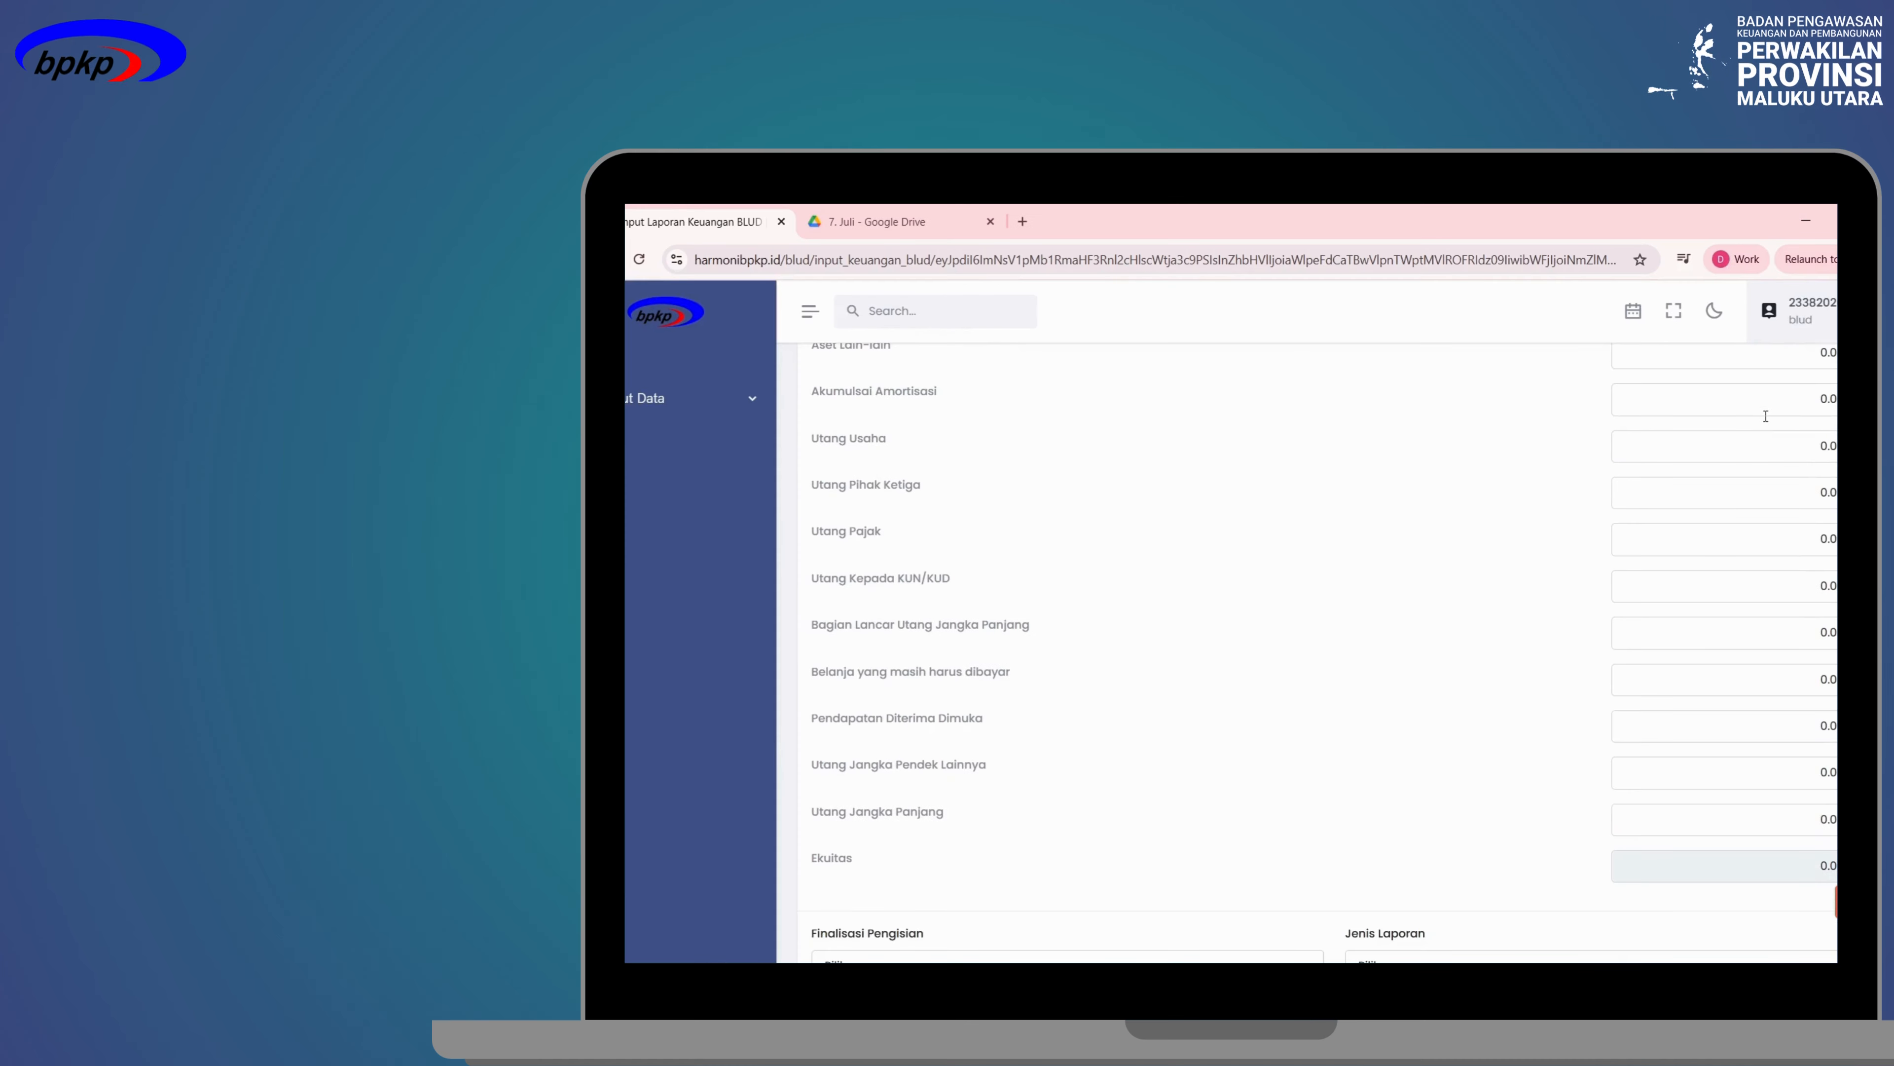
{"action": "scroll", "coordinate": [1765, 415], "scroll_direction": "up", "scroll_amount": 10}
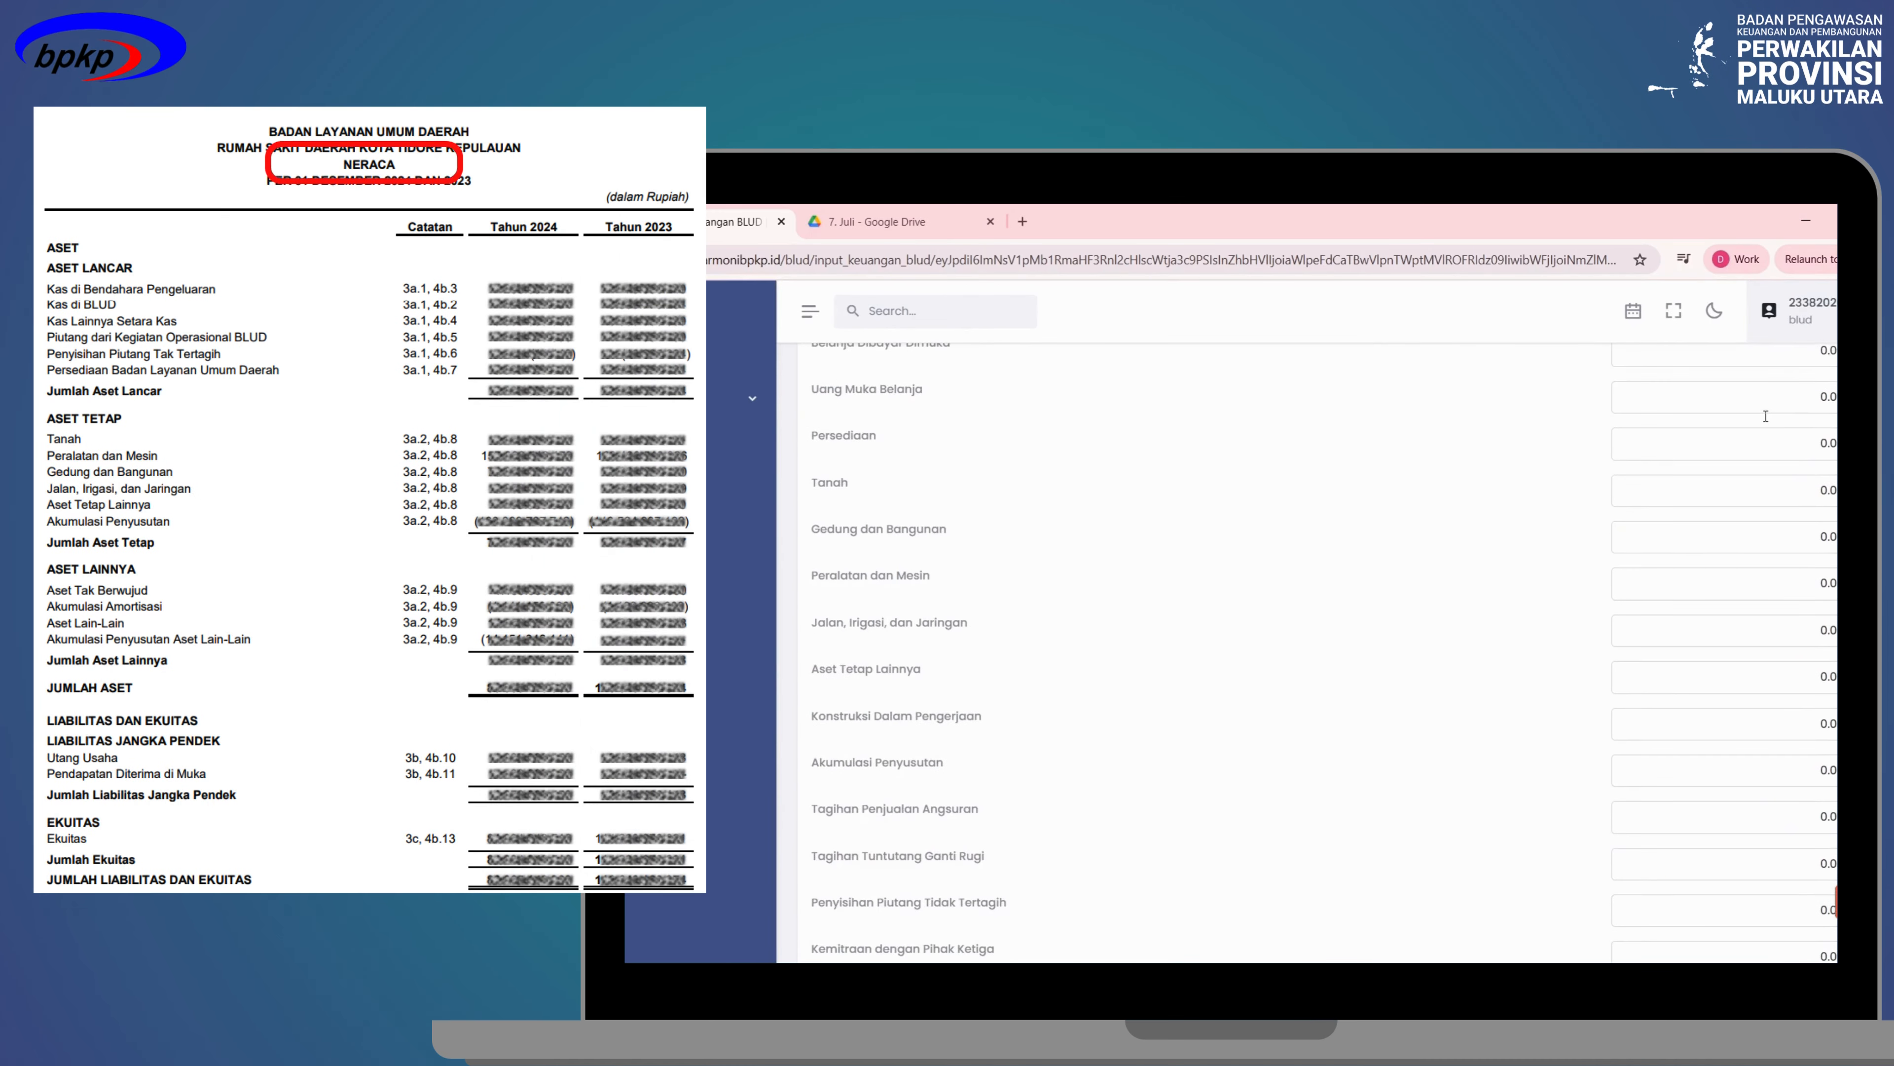
{"action": "scroll", "coordinate": [1766, 422], "scroll_direction": "up", "scroll_amount": 6}
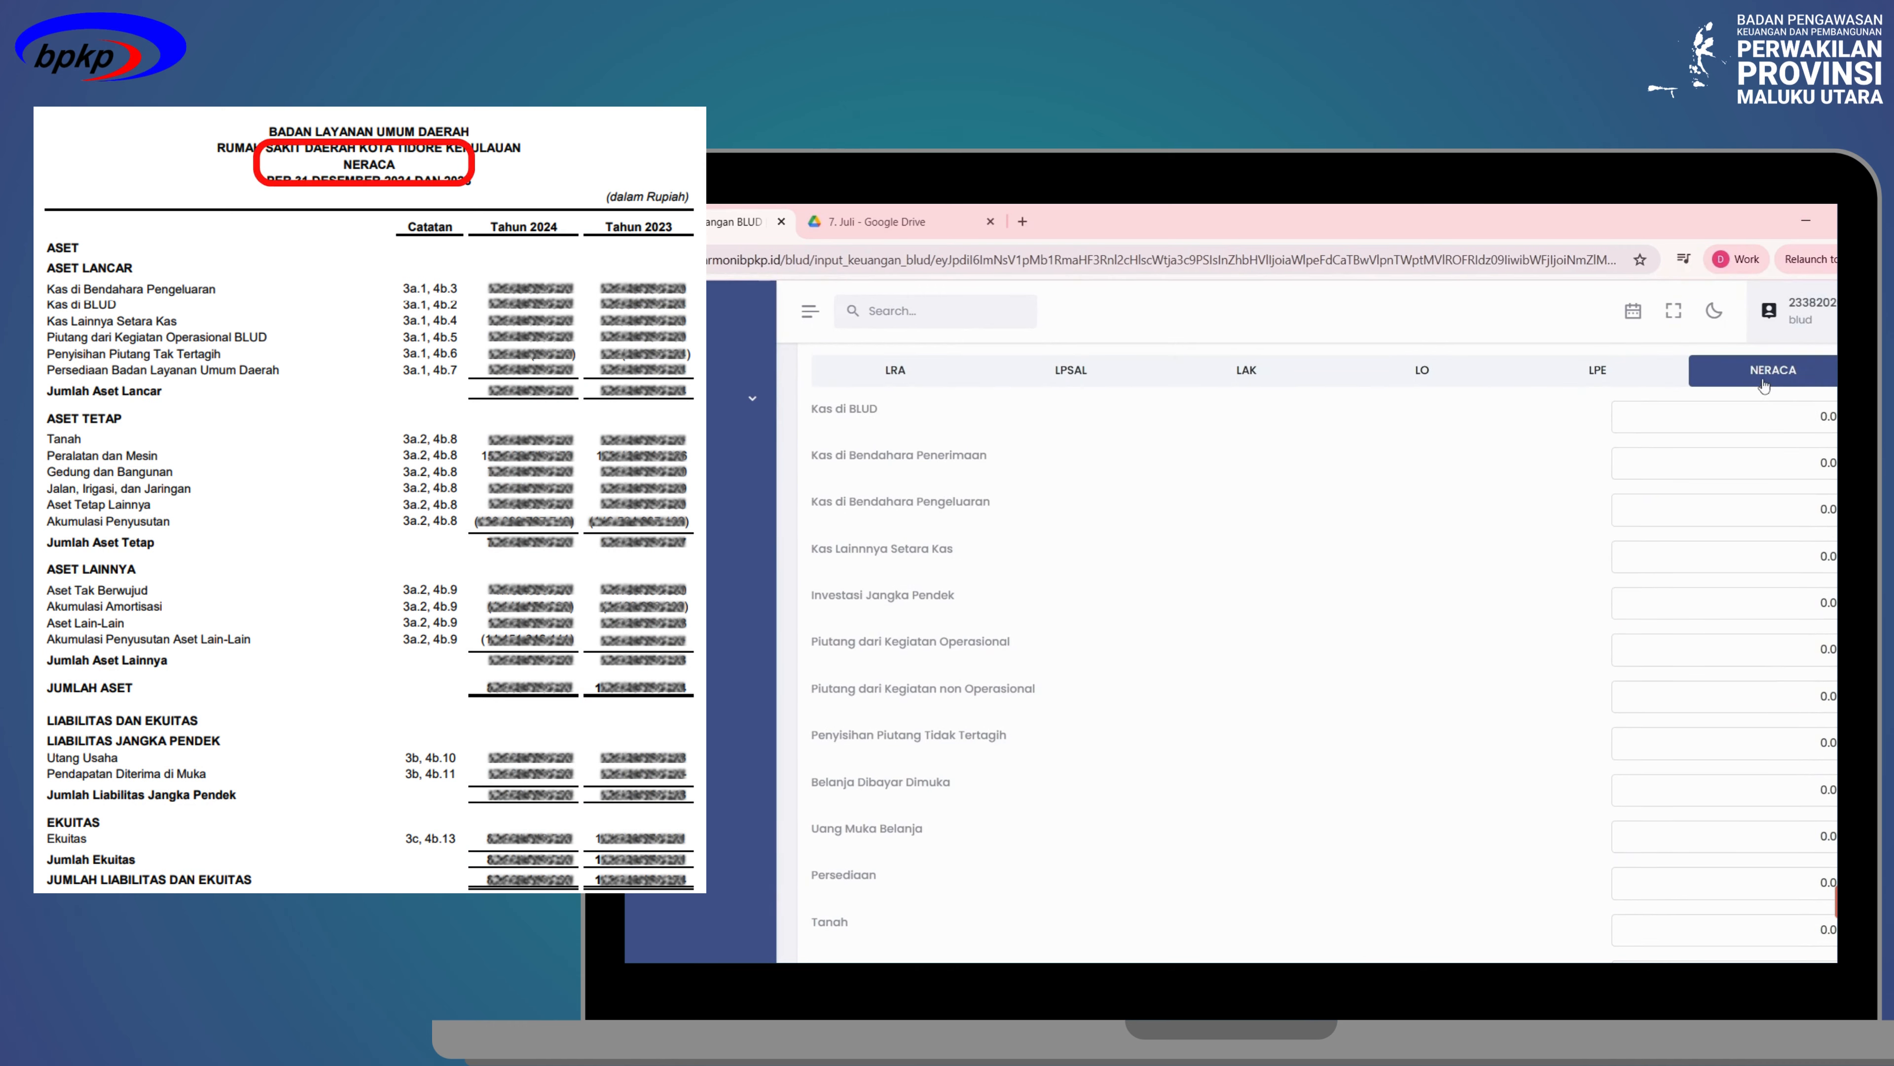
{"action": "left_click_drag", "start_coordinate": [812, 409], "coordinate": [883, 412]}
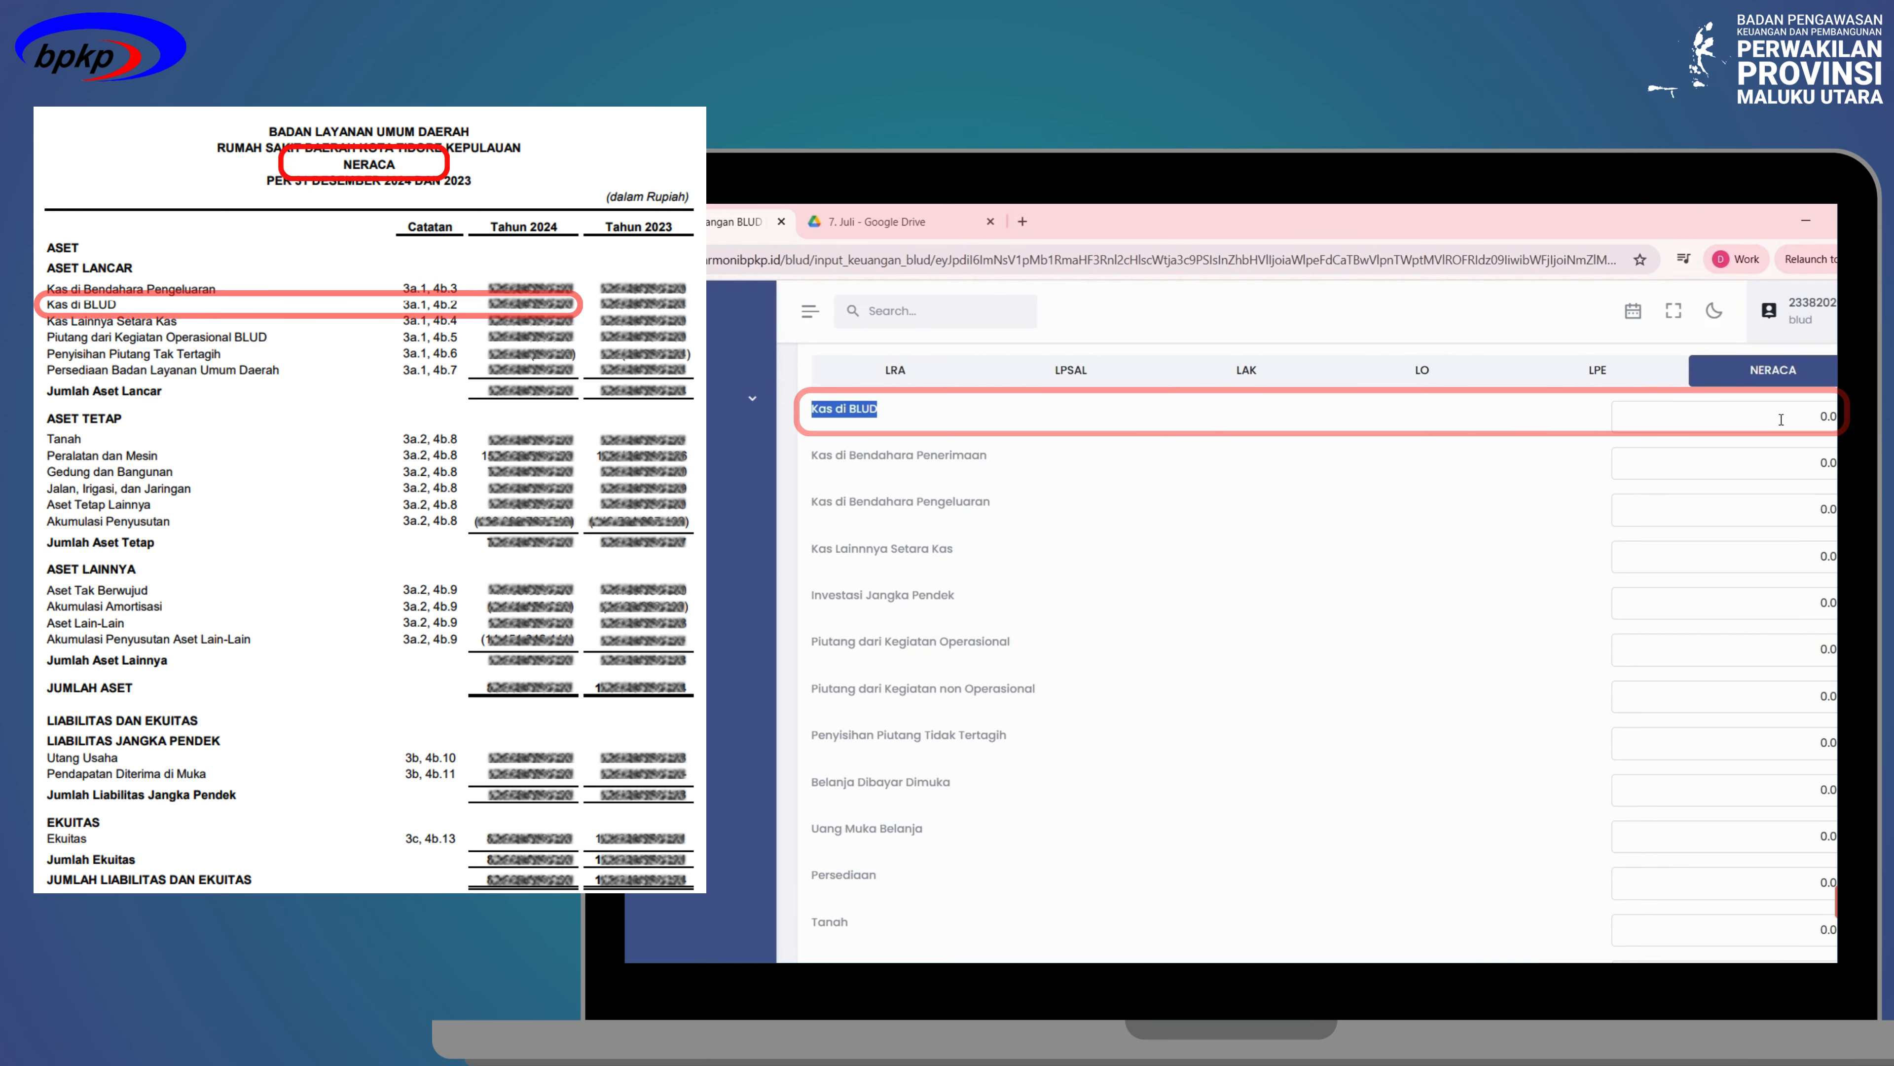
{"action": "left_click_drag", "start_coordinate": [1781, 419], "coordinate": [1836, 419]}
{"action": "type", "text": "4000"}
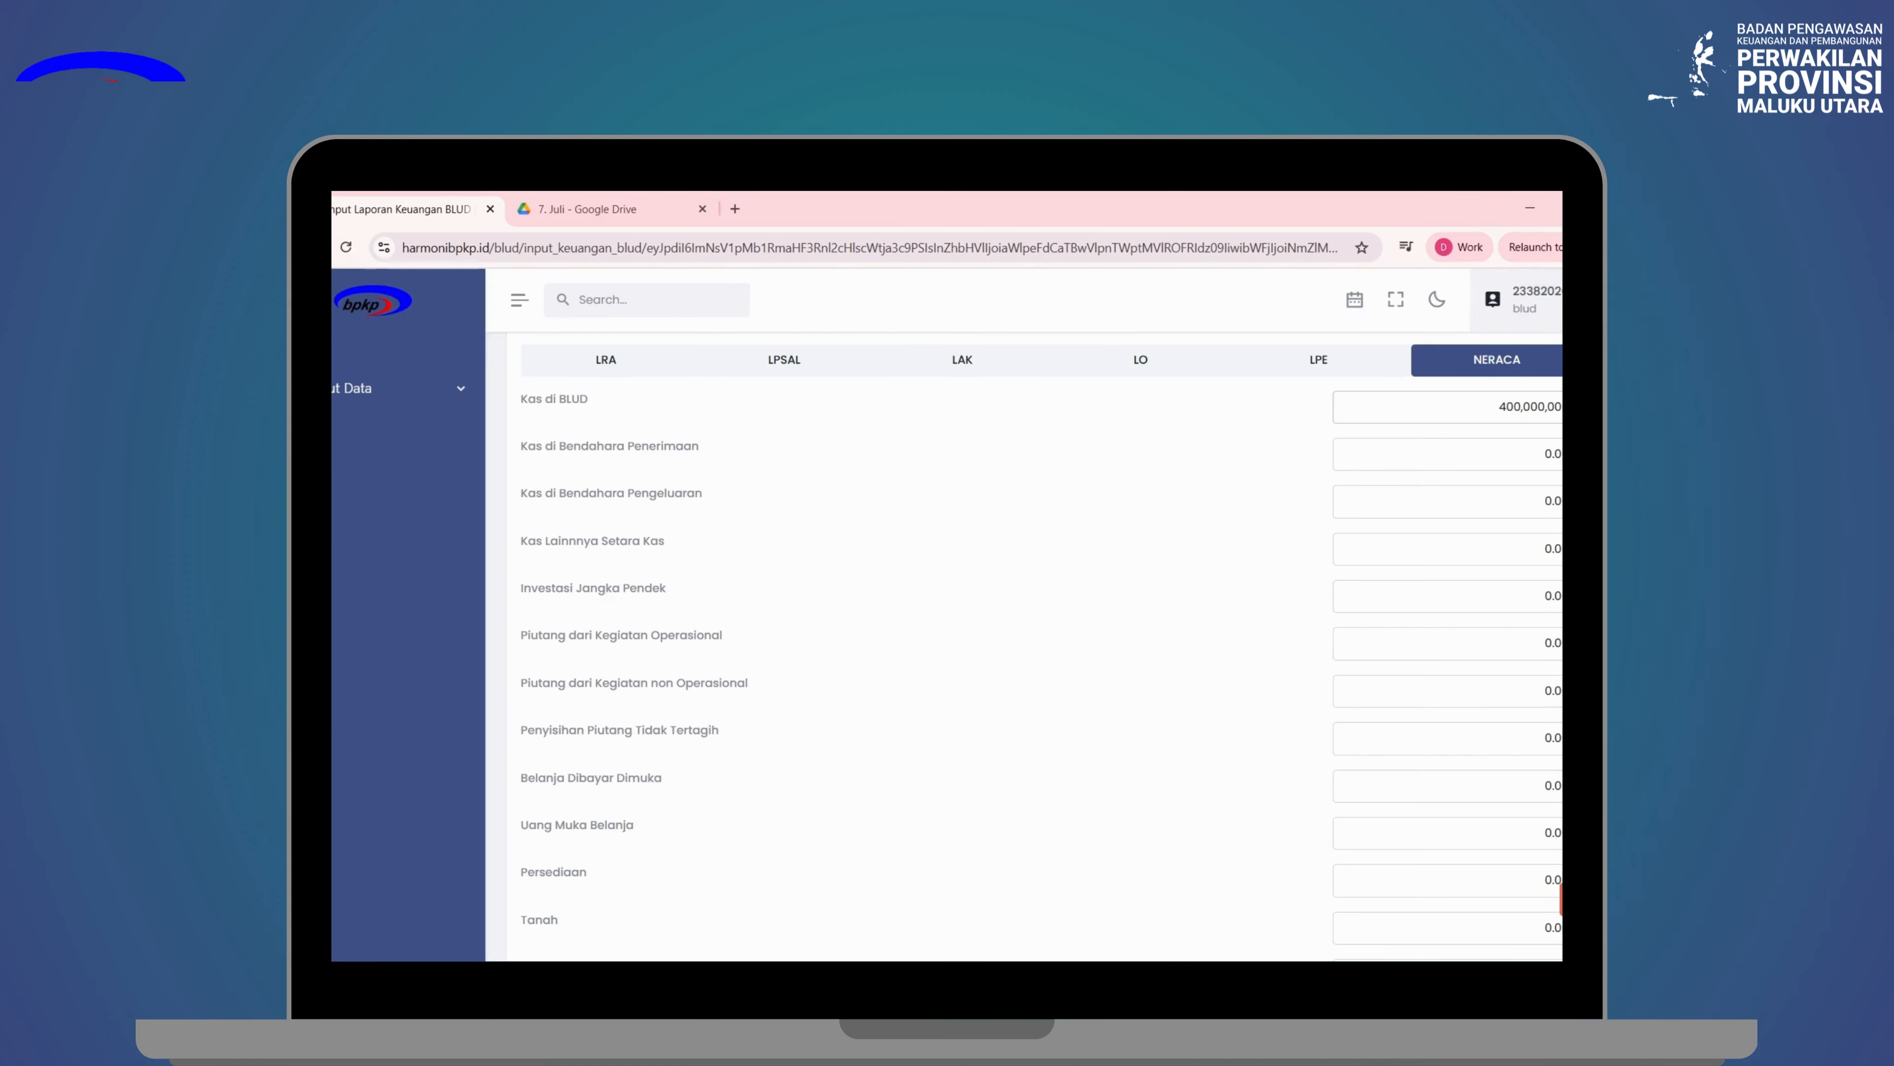
Examine the Utang Jangka Panjang and Ekuitas fields at the end of the NERACA form.
{"action": "scroll", "coordinate": [1539, 518], "scroll_direction": "down", "scroll_amount": 15}
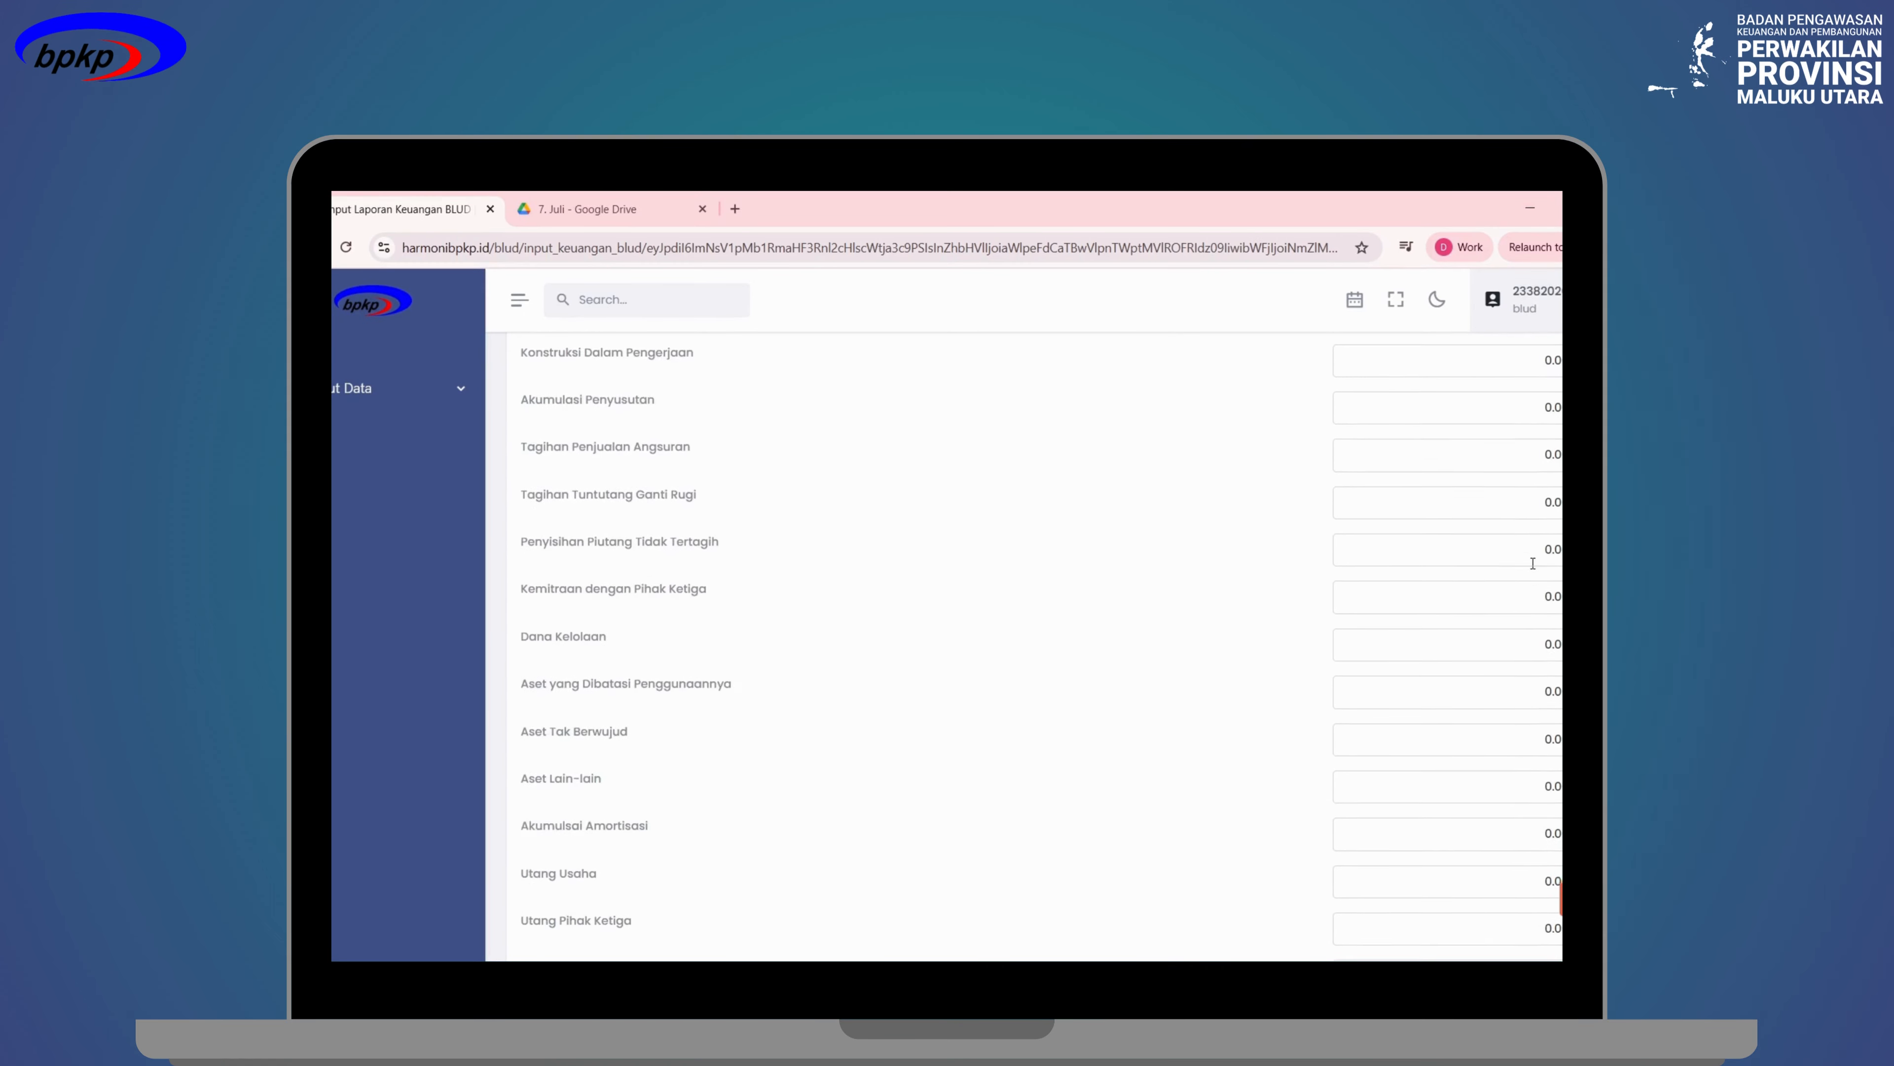
{"action": "left_click_drag", "start_coordinate": [513, 703], "coordinate": [681, 699]}
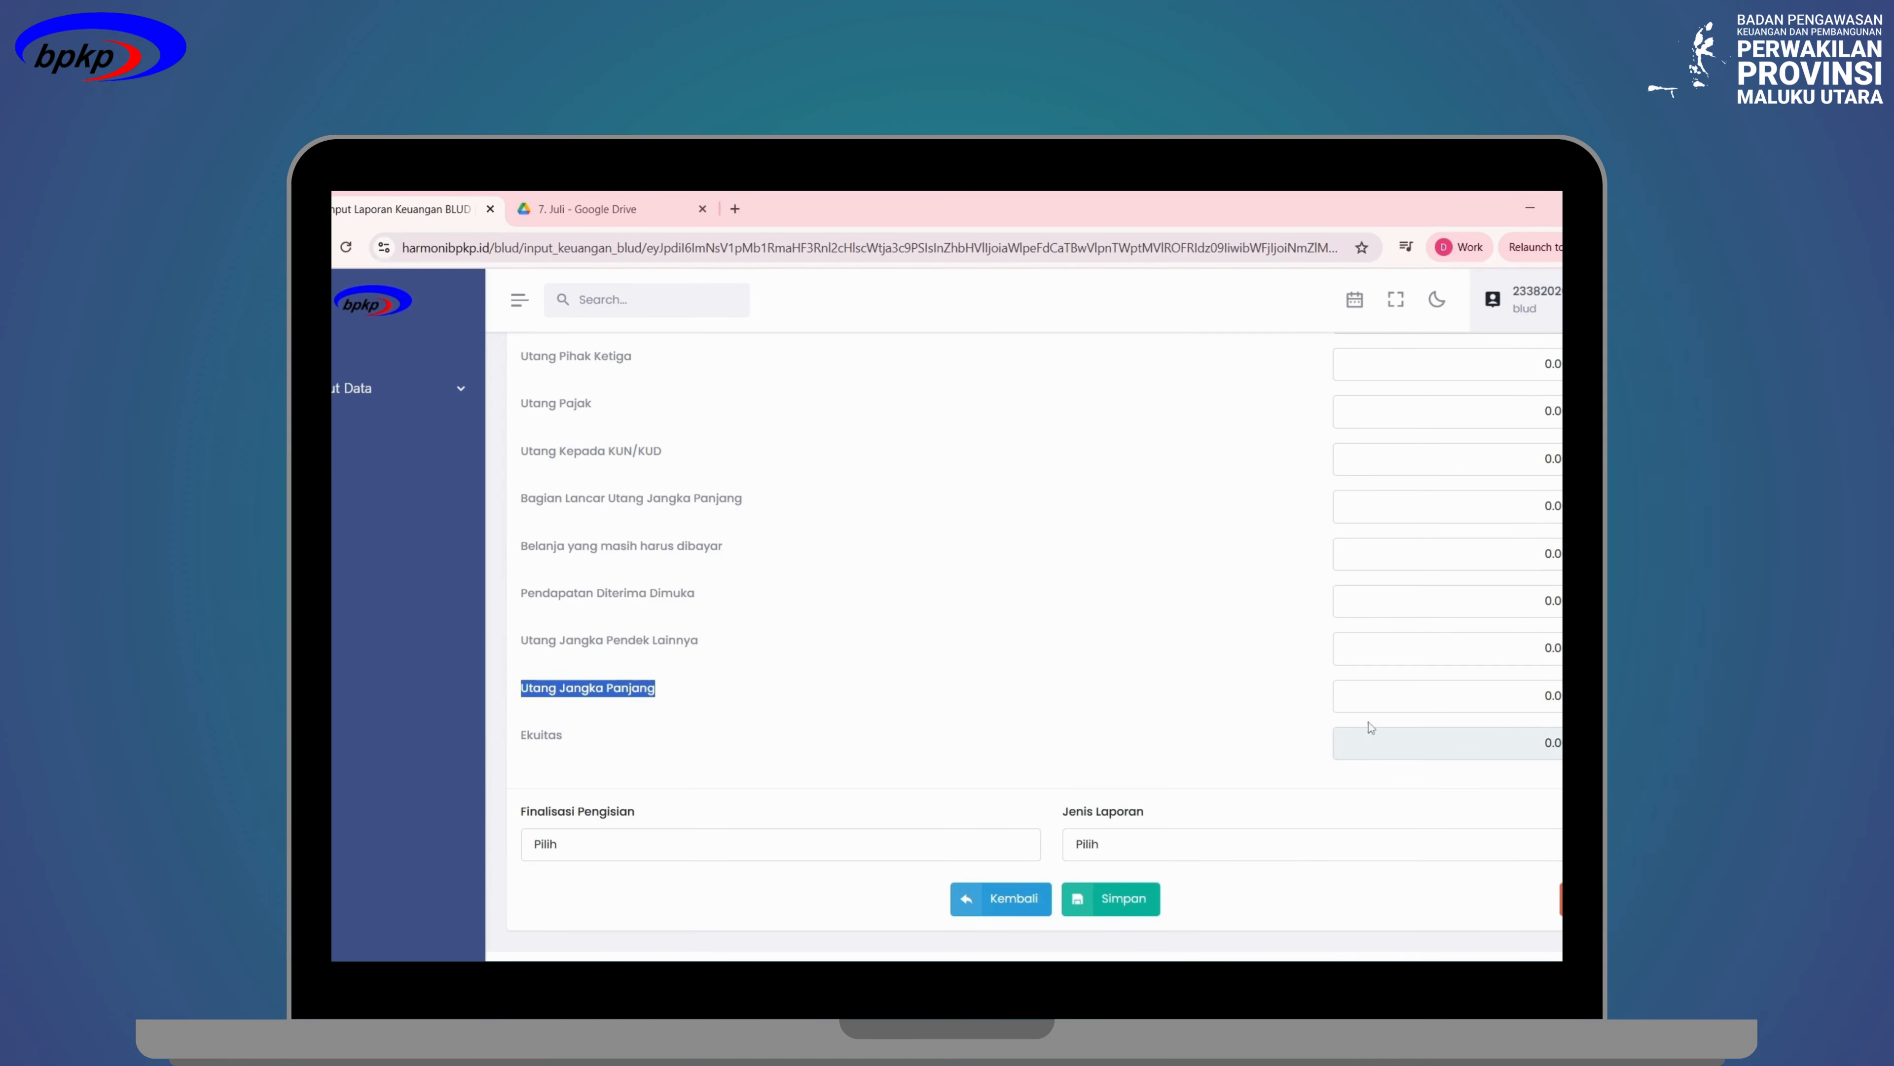
{"action": "left_click_drag", "start_coordinate": [1416, 702], "coordinate": [1561, 697]}
{"action": "left_click_drag", "start_coordinate": [1442, 750], "coordinate": [1560, 745]}
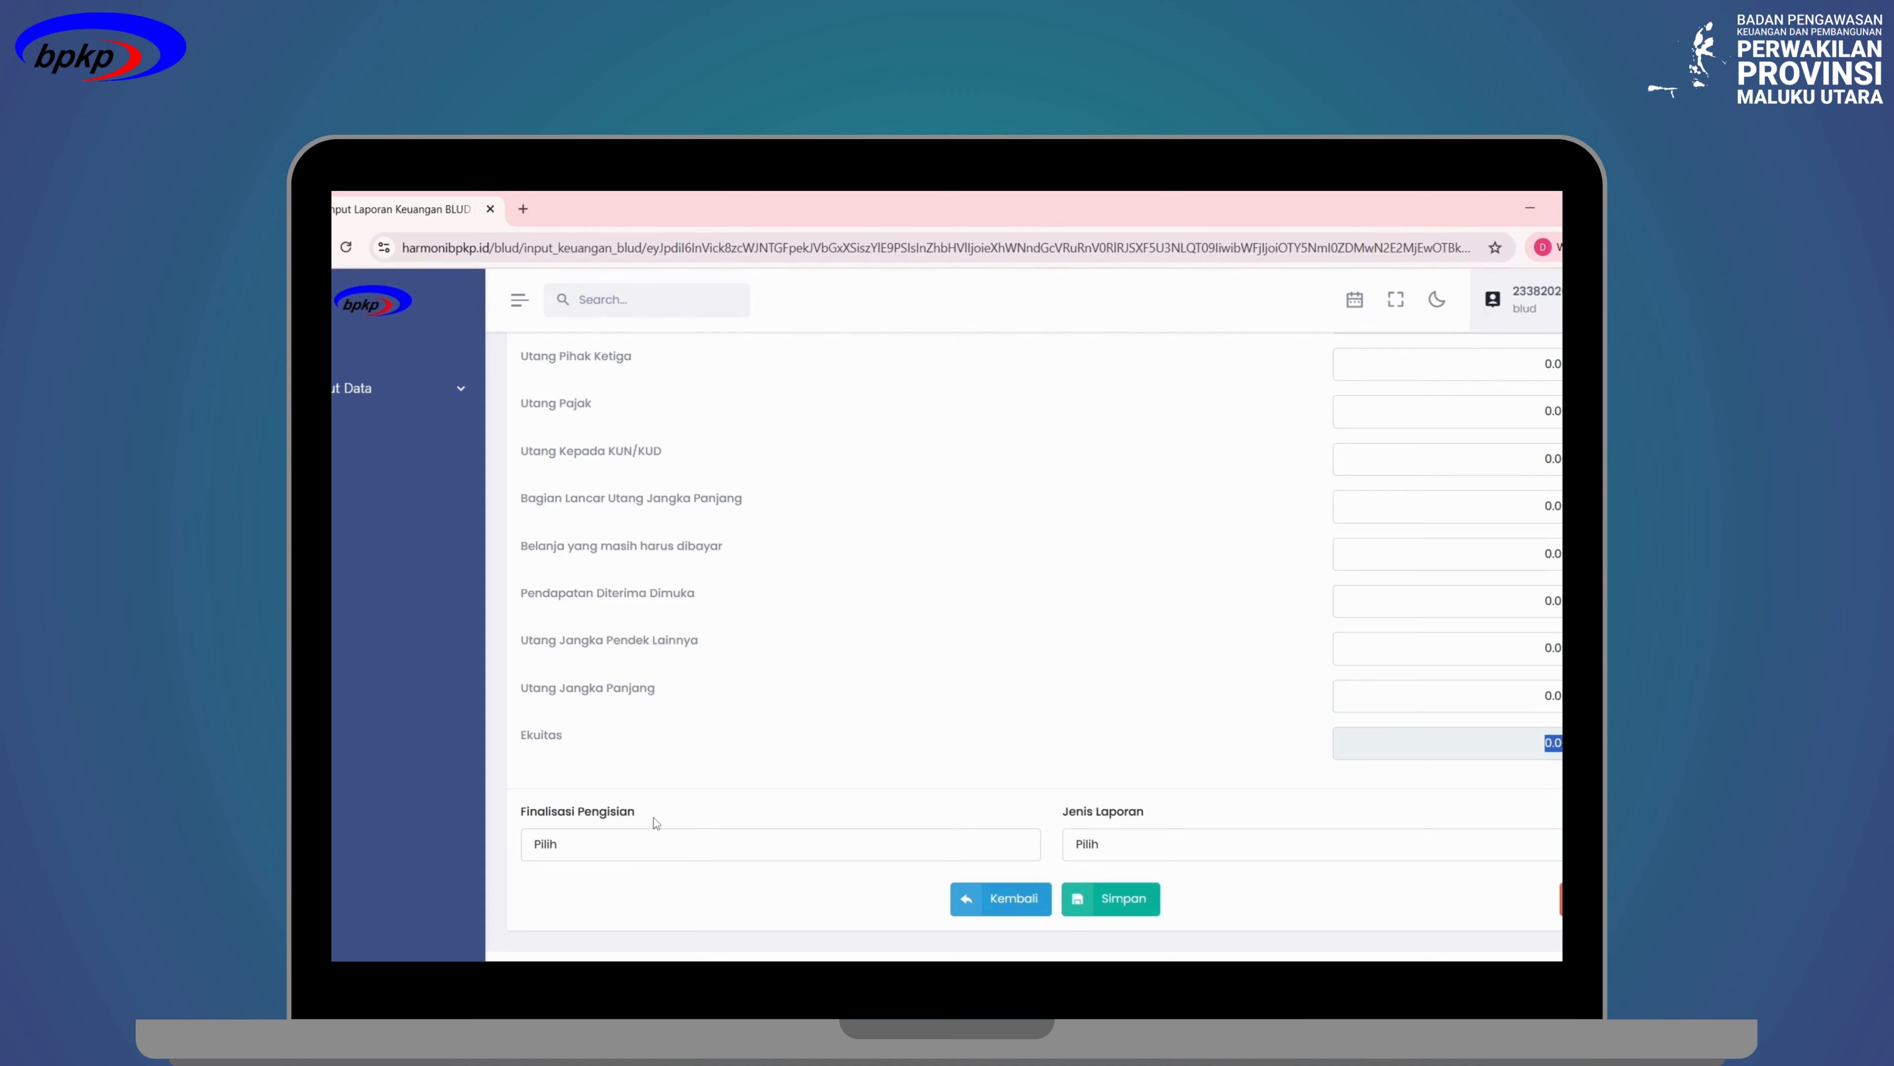
Set the NERACA form's Finalisasi Pengisian first to Draft and then to Final.
{"action": "left_click", "coordinate": [658, 852]}
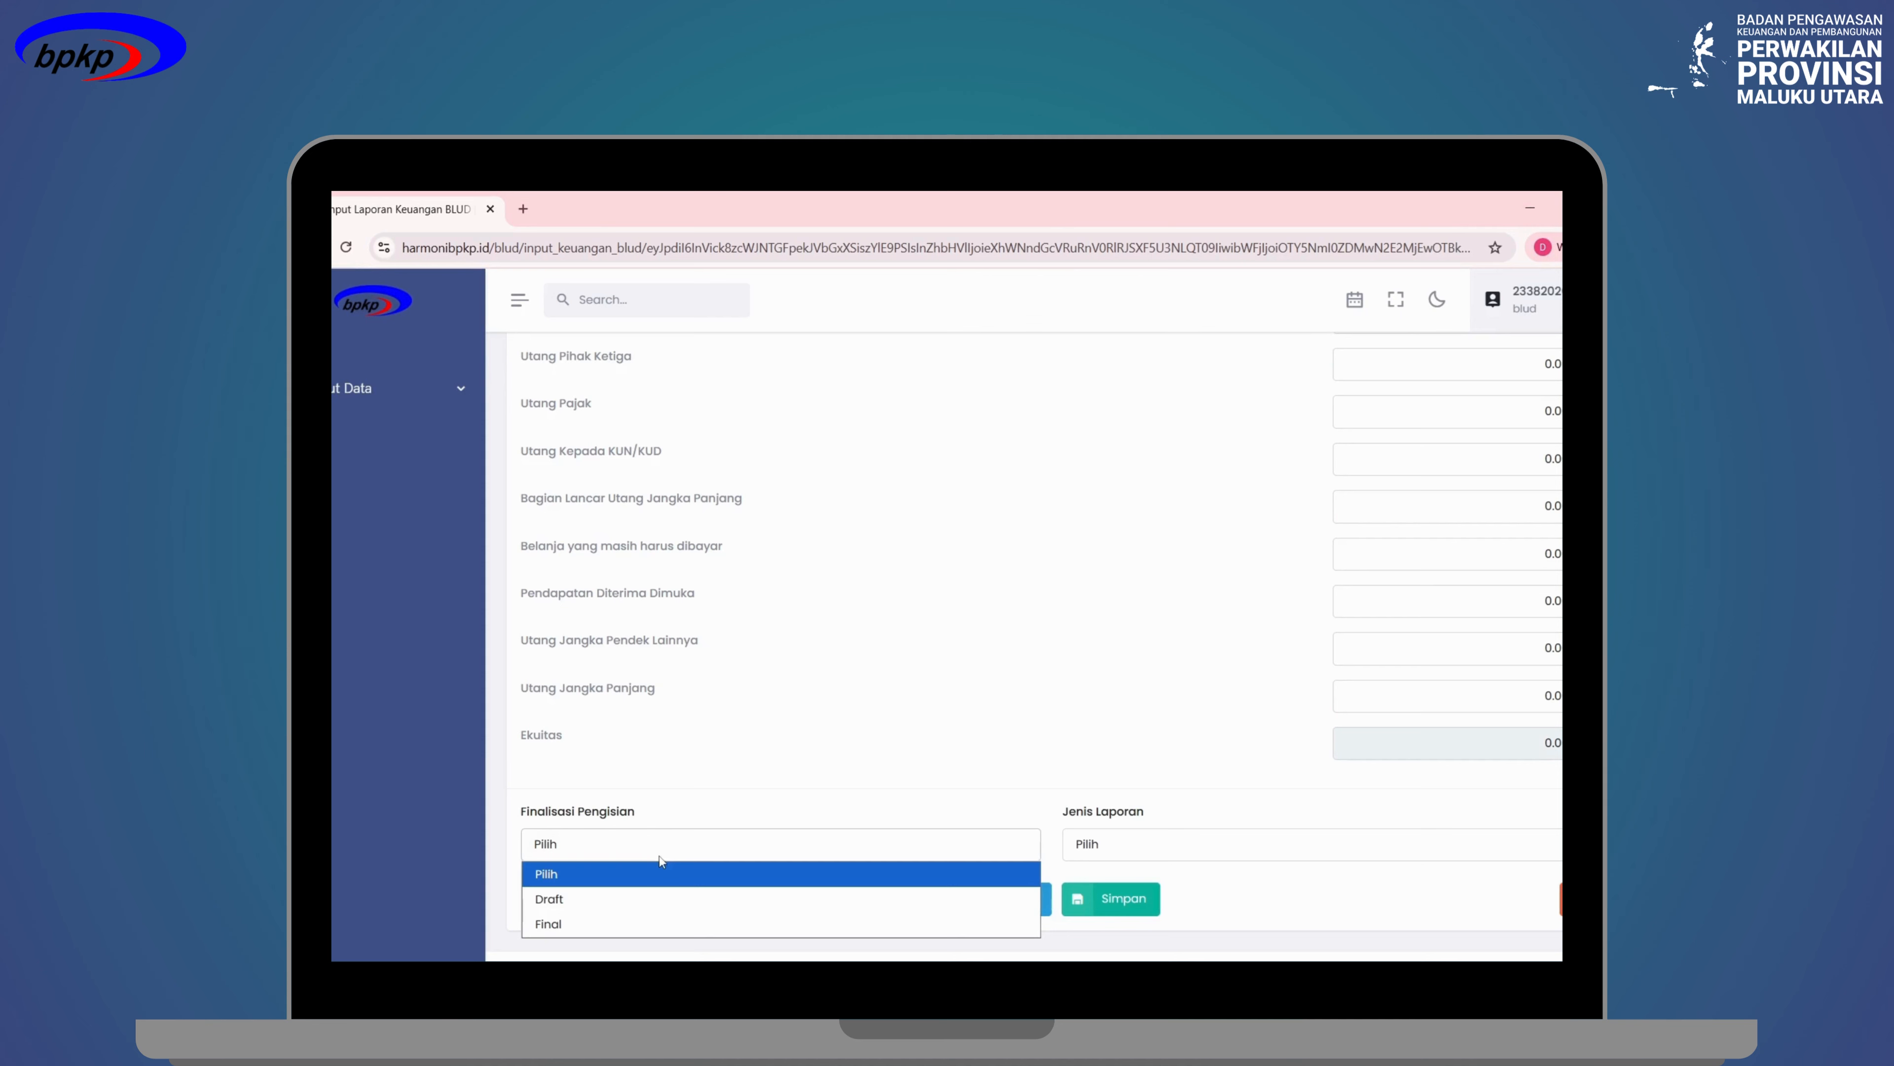
{"action": "left_click", "coordinate": [660, 895]}
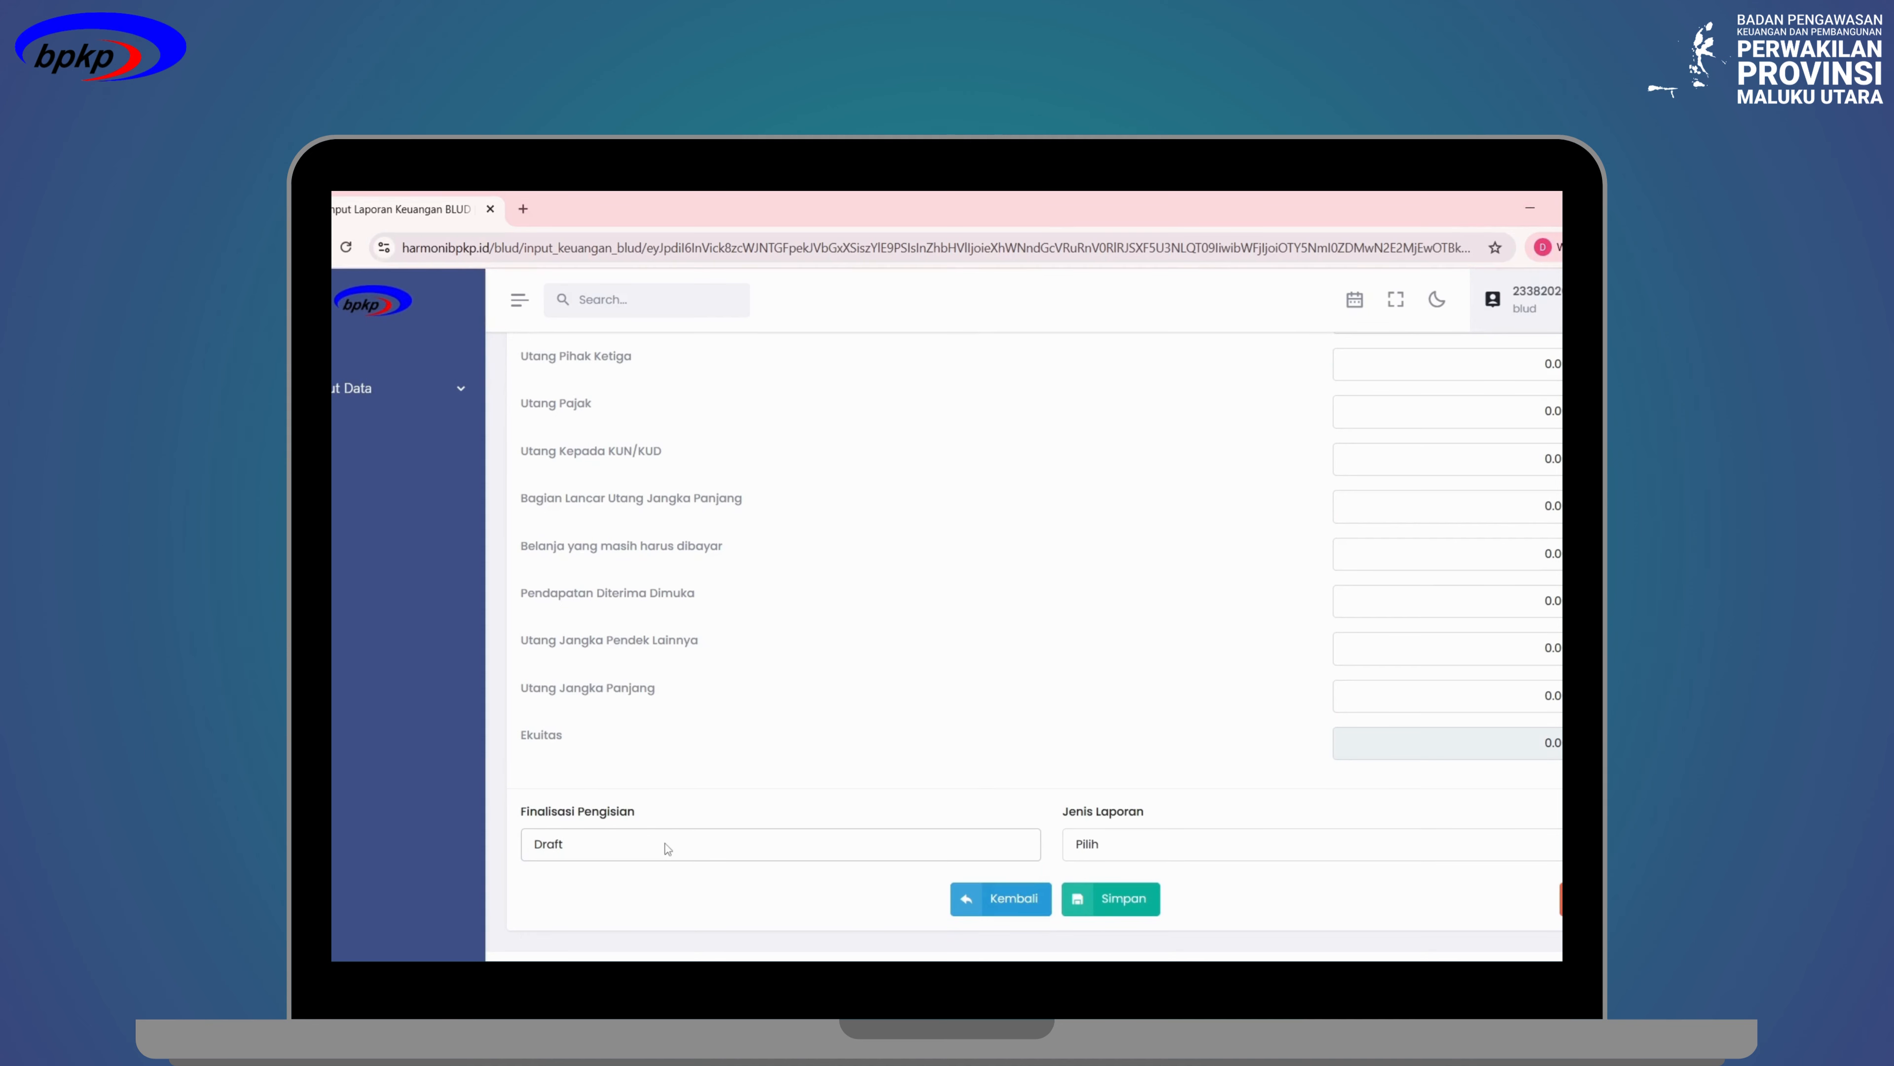
{"action": "left_click", "coordinate": [667, 849]}
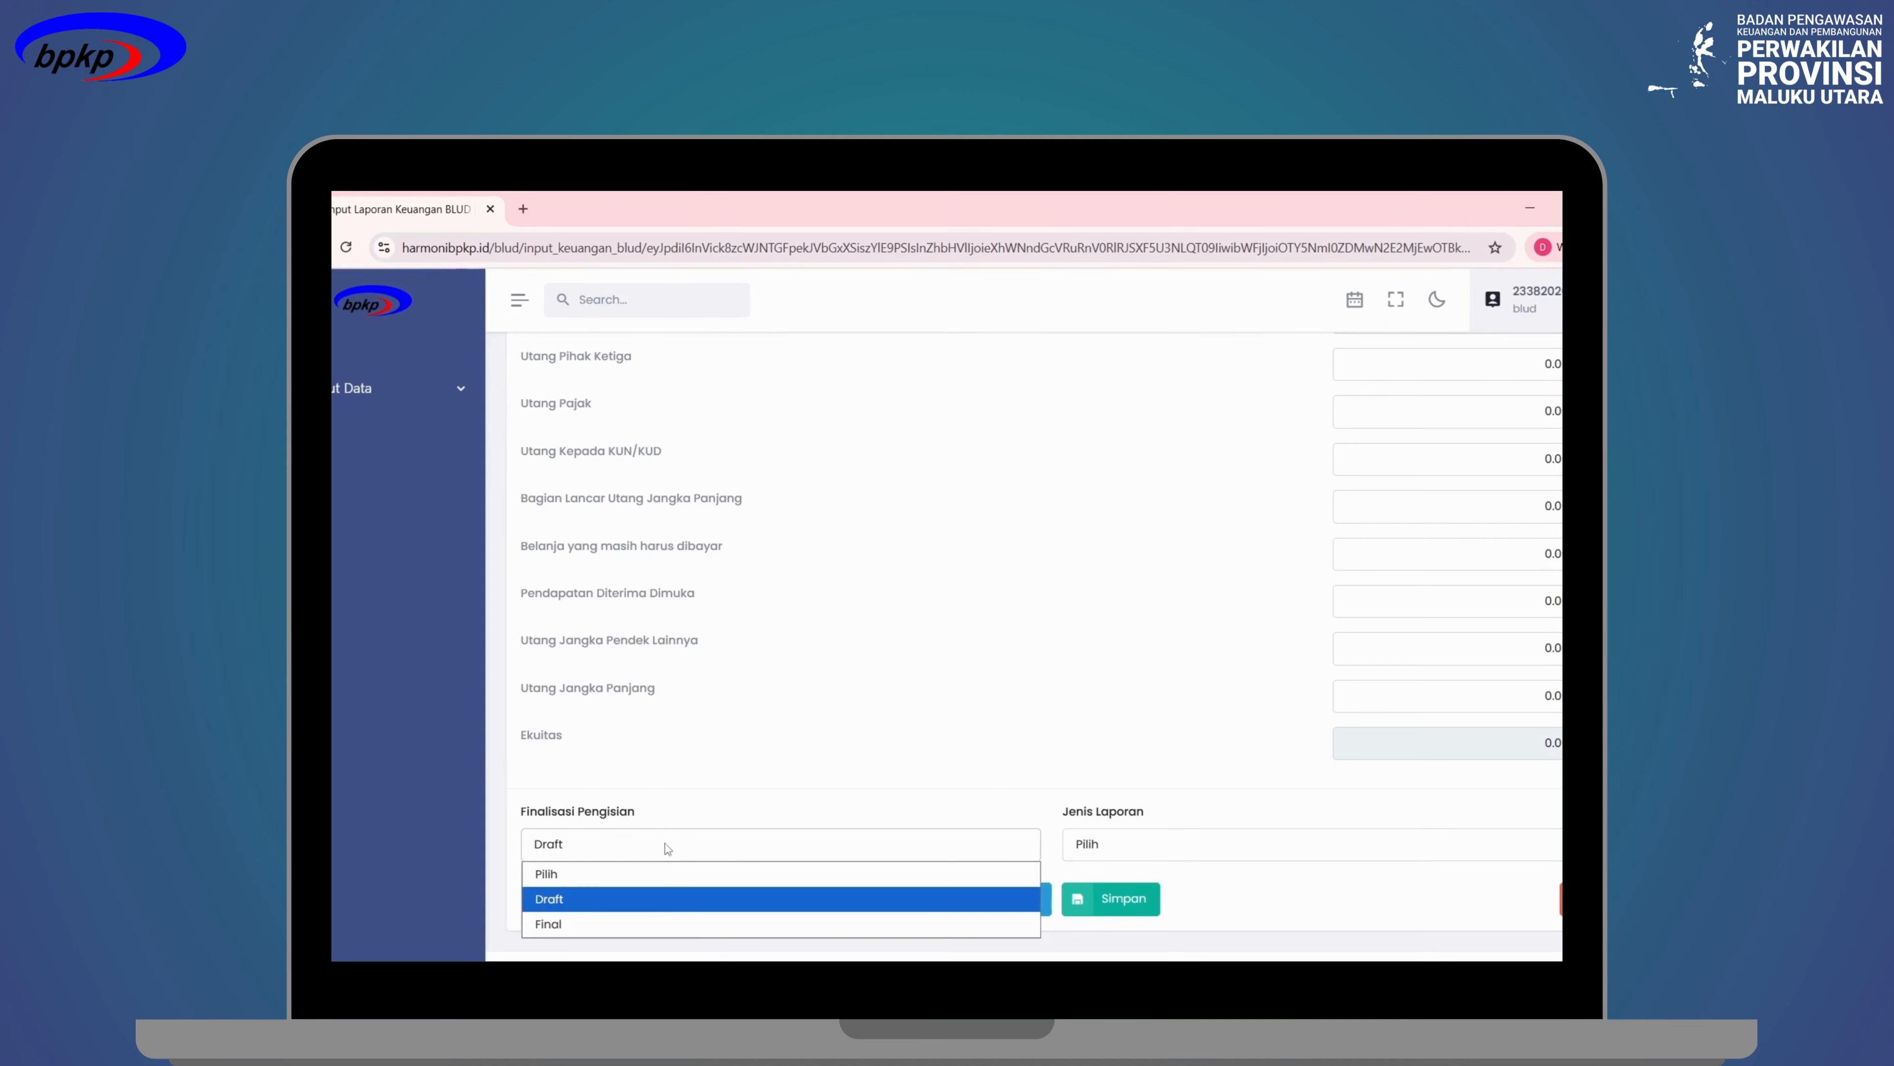
{"action": "left_click", "coordinate": [666, 924]}
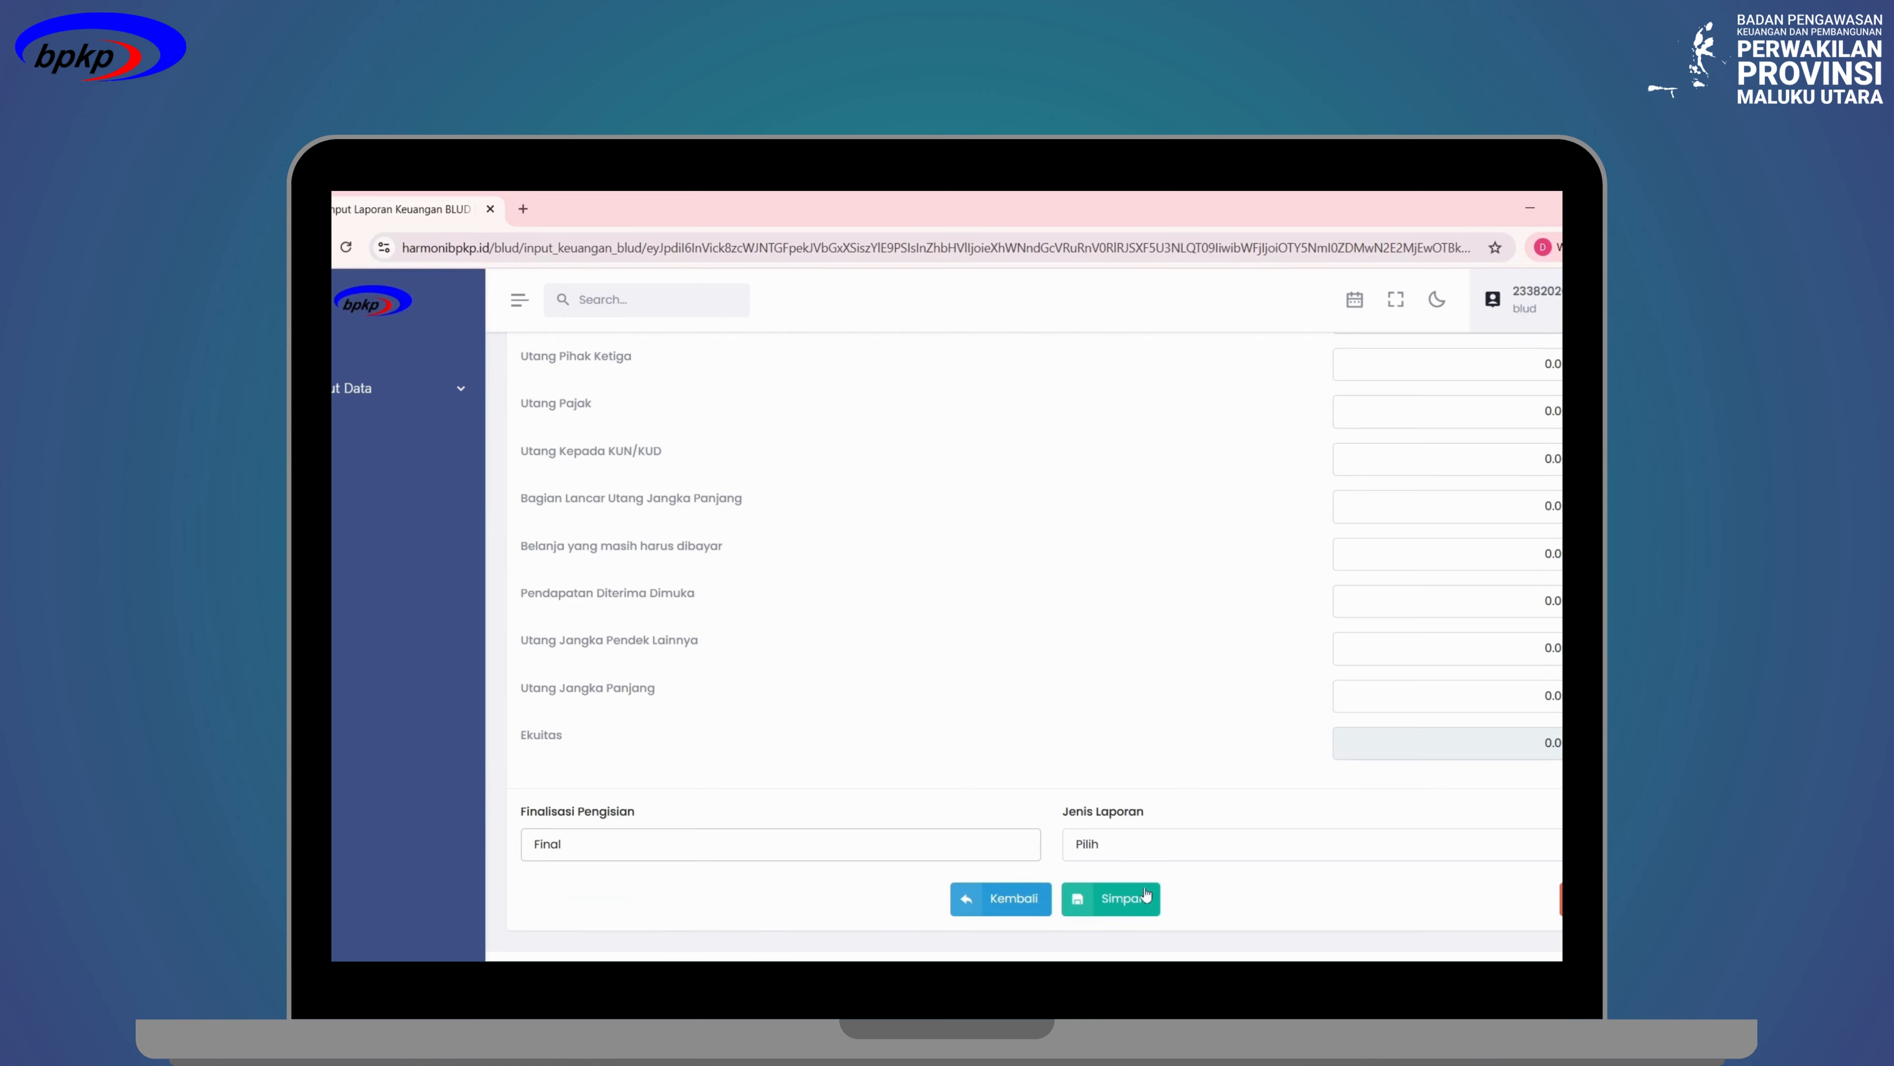
Set the NERACA form's Jenis Laporan first to Audited and then to Unaudited.
{"action": "left_click", "coordinate": [1174, 846]}
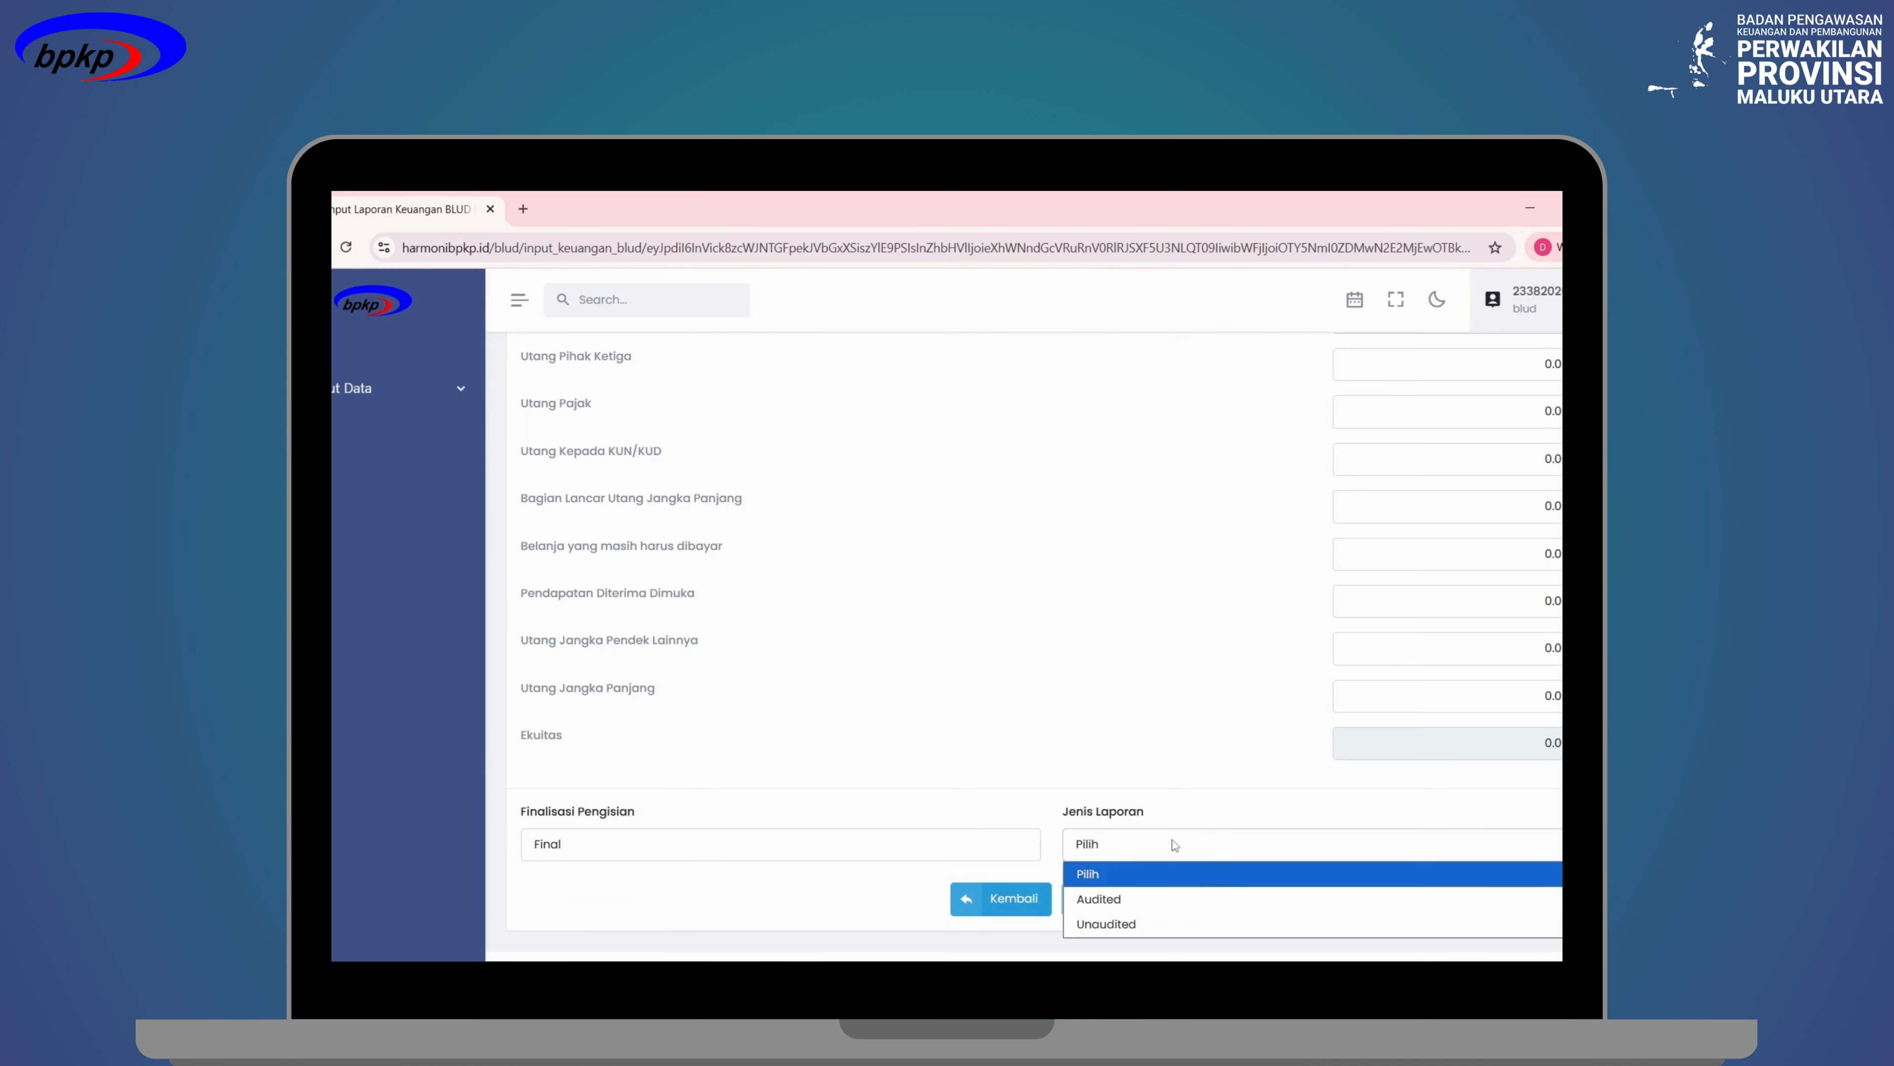
{"action": "left_click", "coordinate": [1201, 898]}
{"action": "left_click", "coordinate": [1208, 850]}
{"action": "left_click", "coordinate": [1194, 922]}
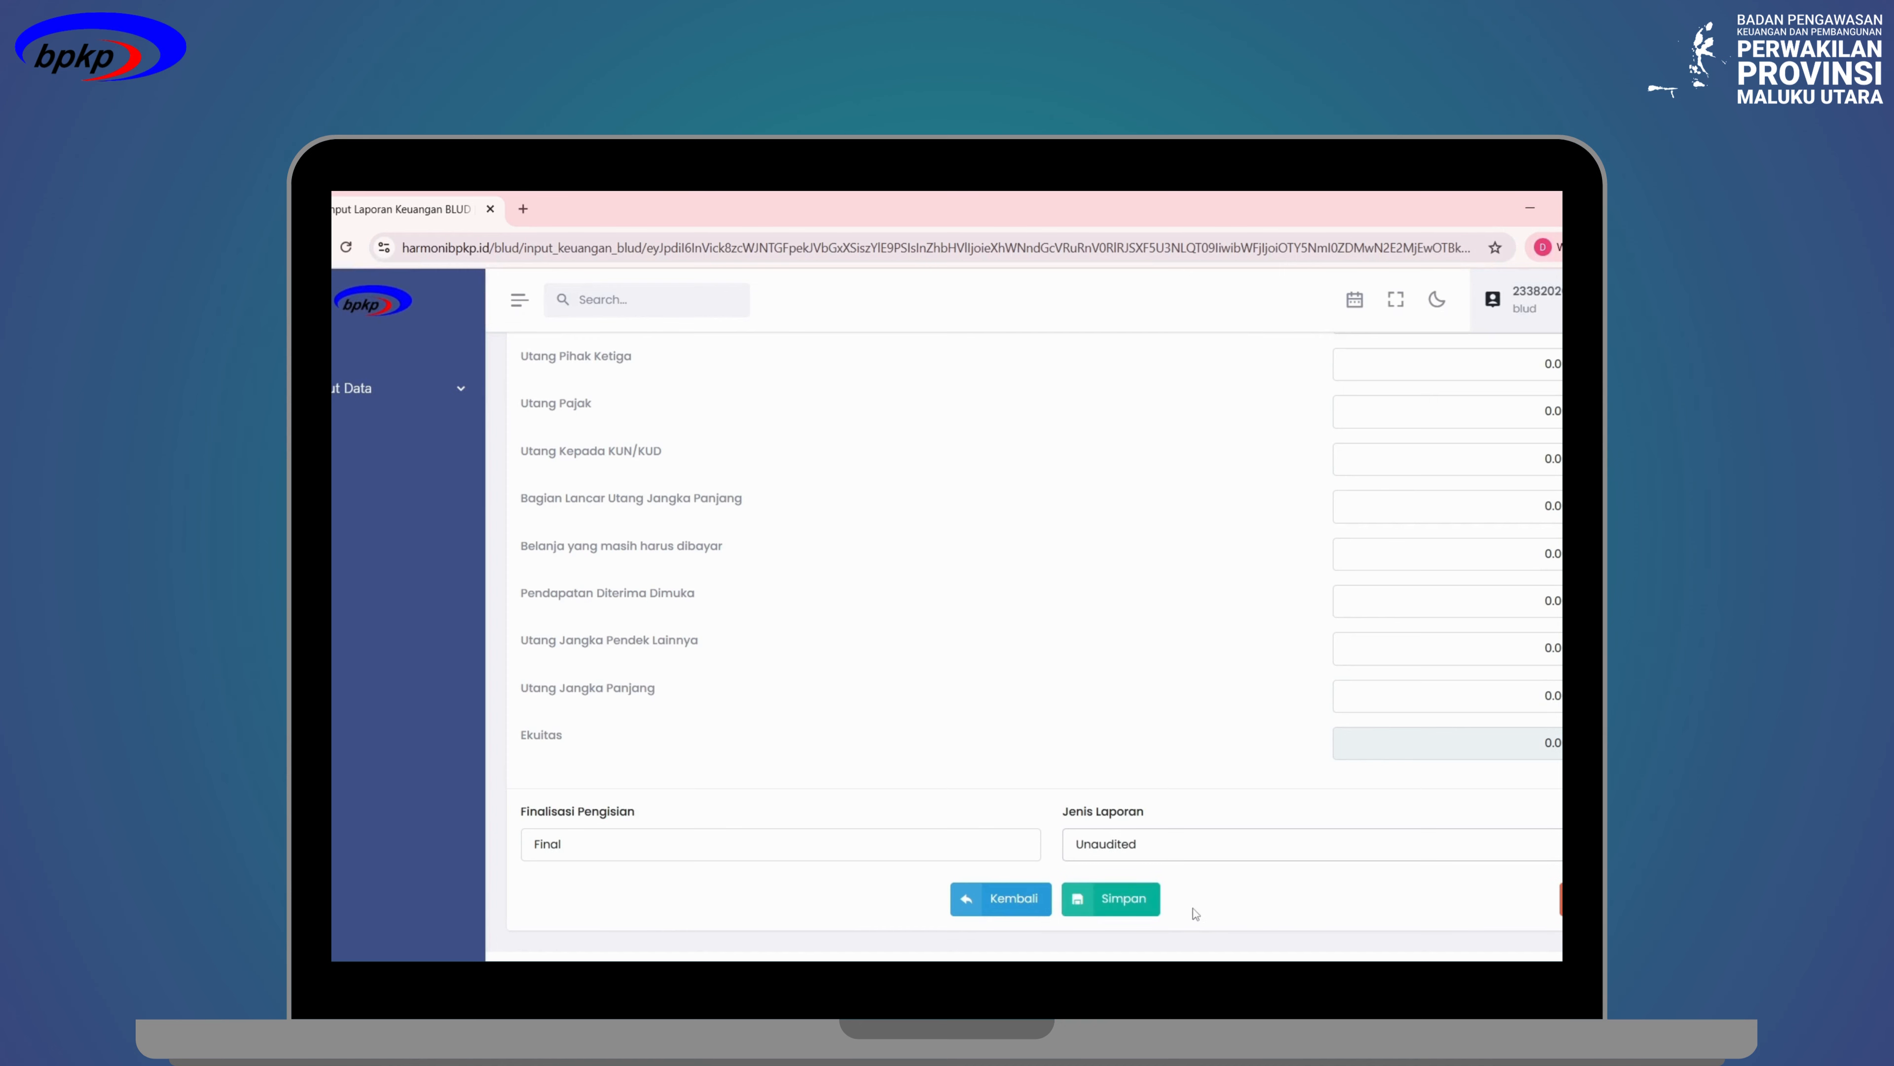